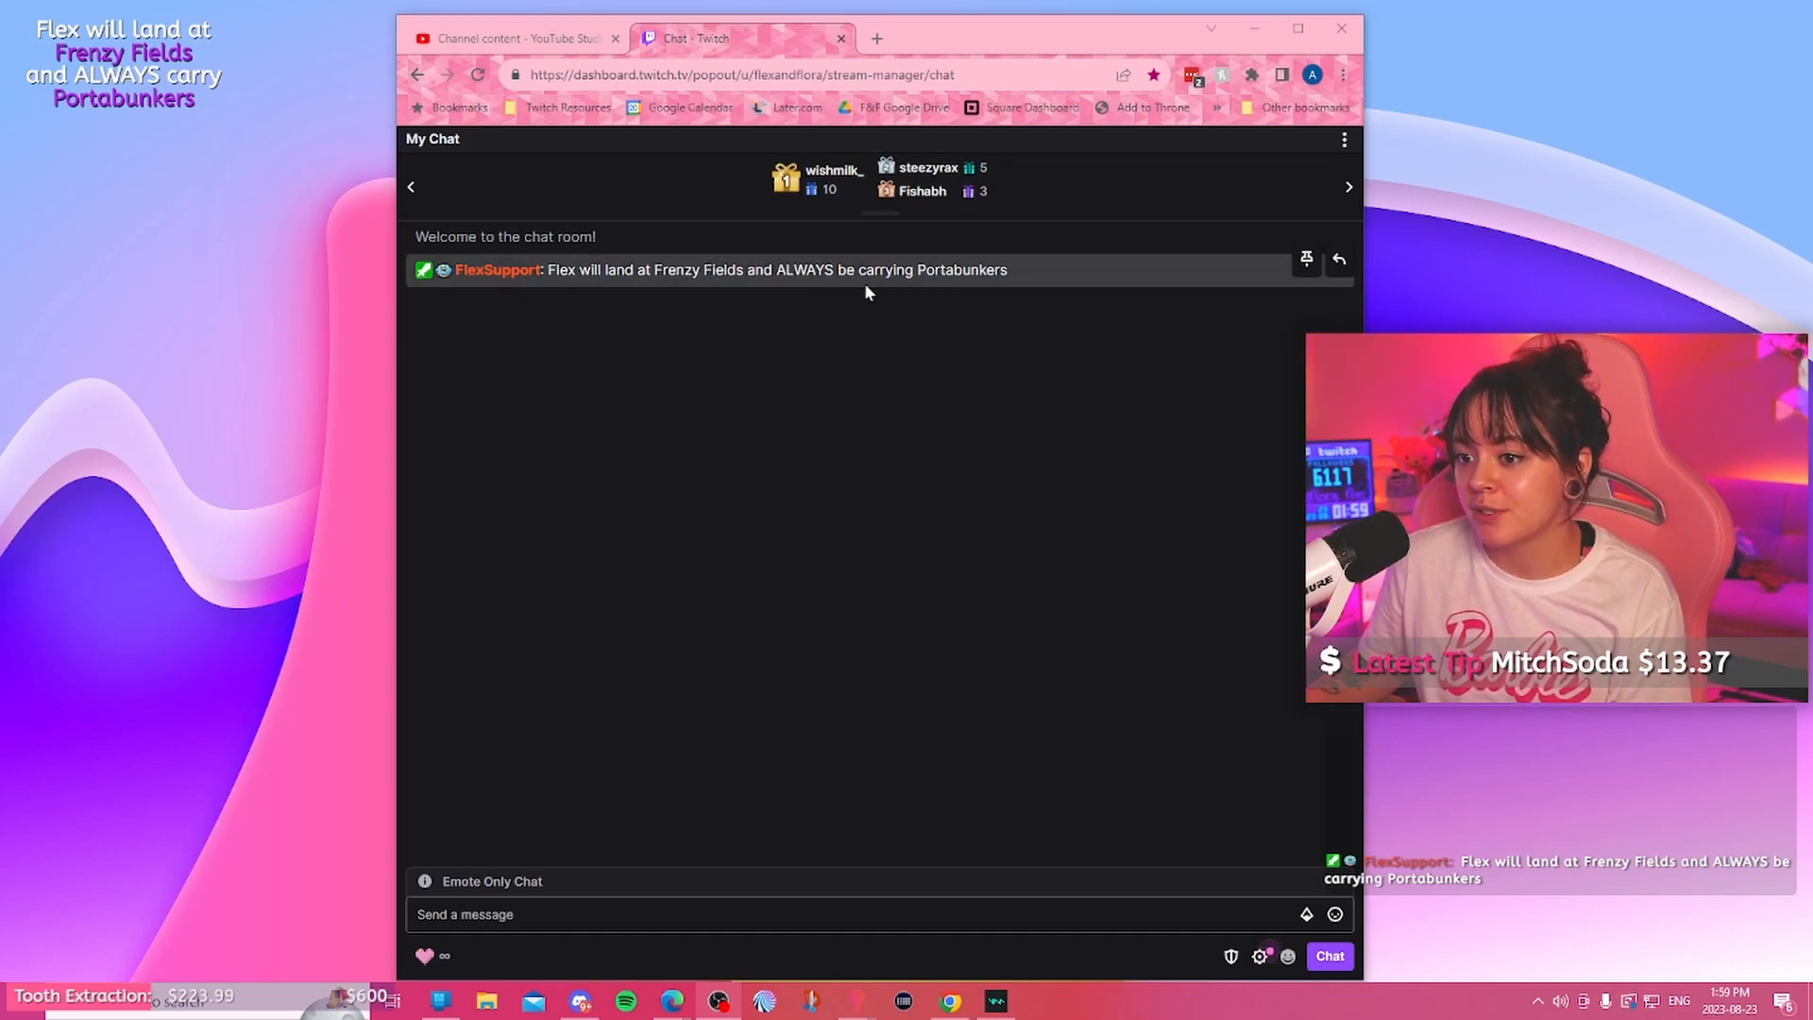
Step: Highlight the bot's landing and carry message in the Twitch chat, and switch to Lumia Stream's list of variables
drag(1027, 271, 504, 294)
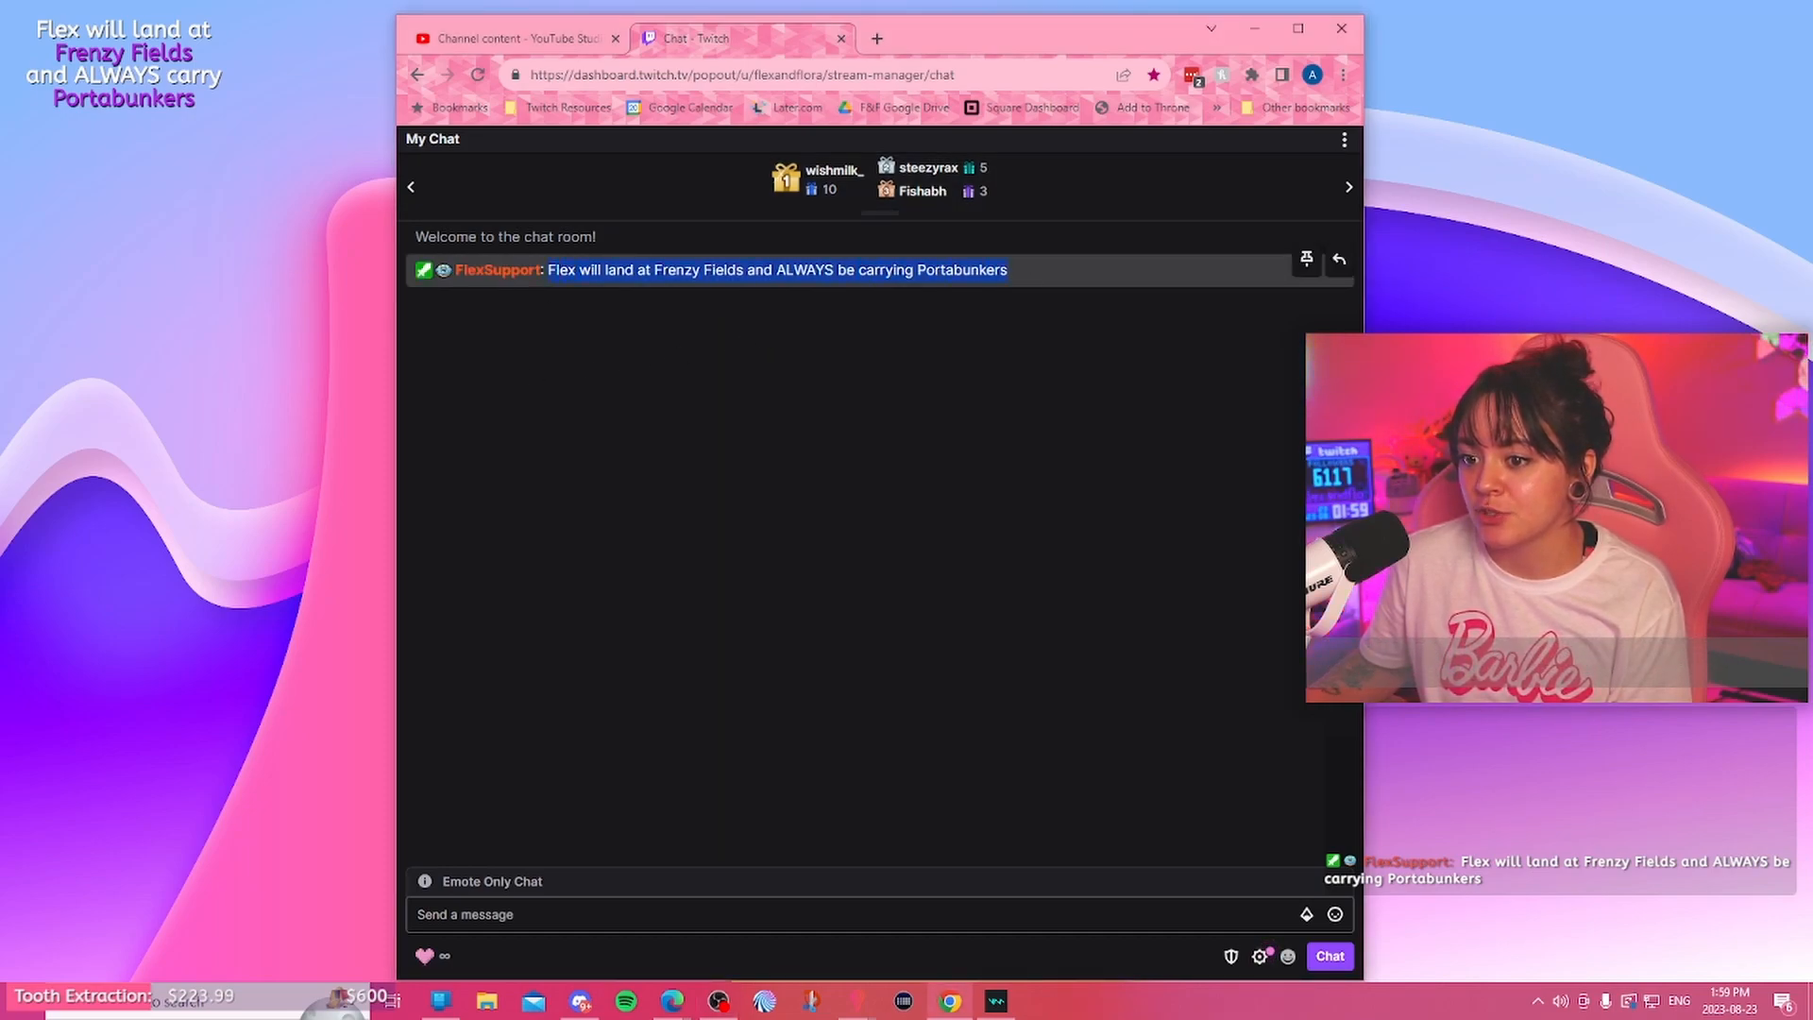
click(1627, 286)
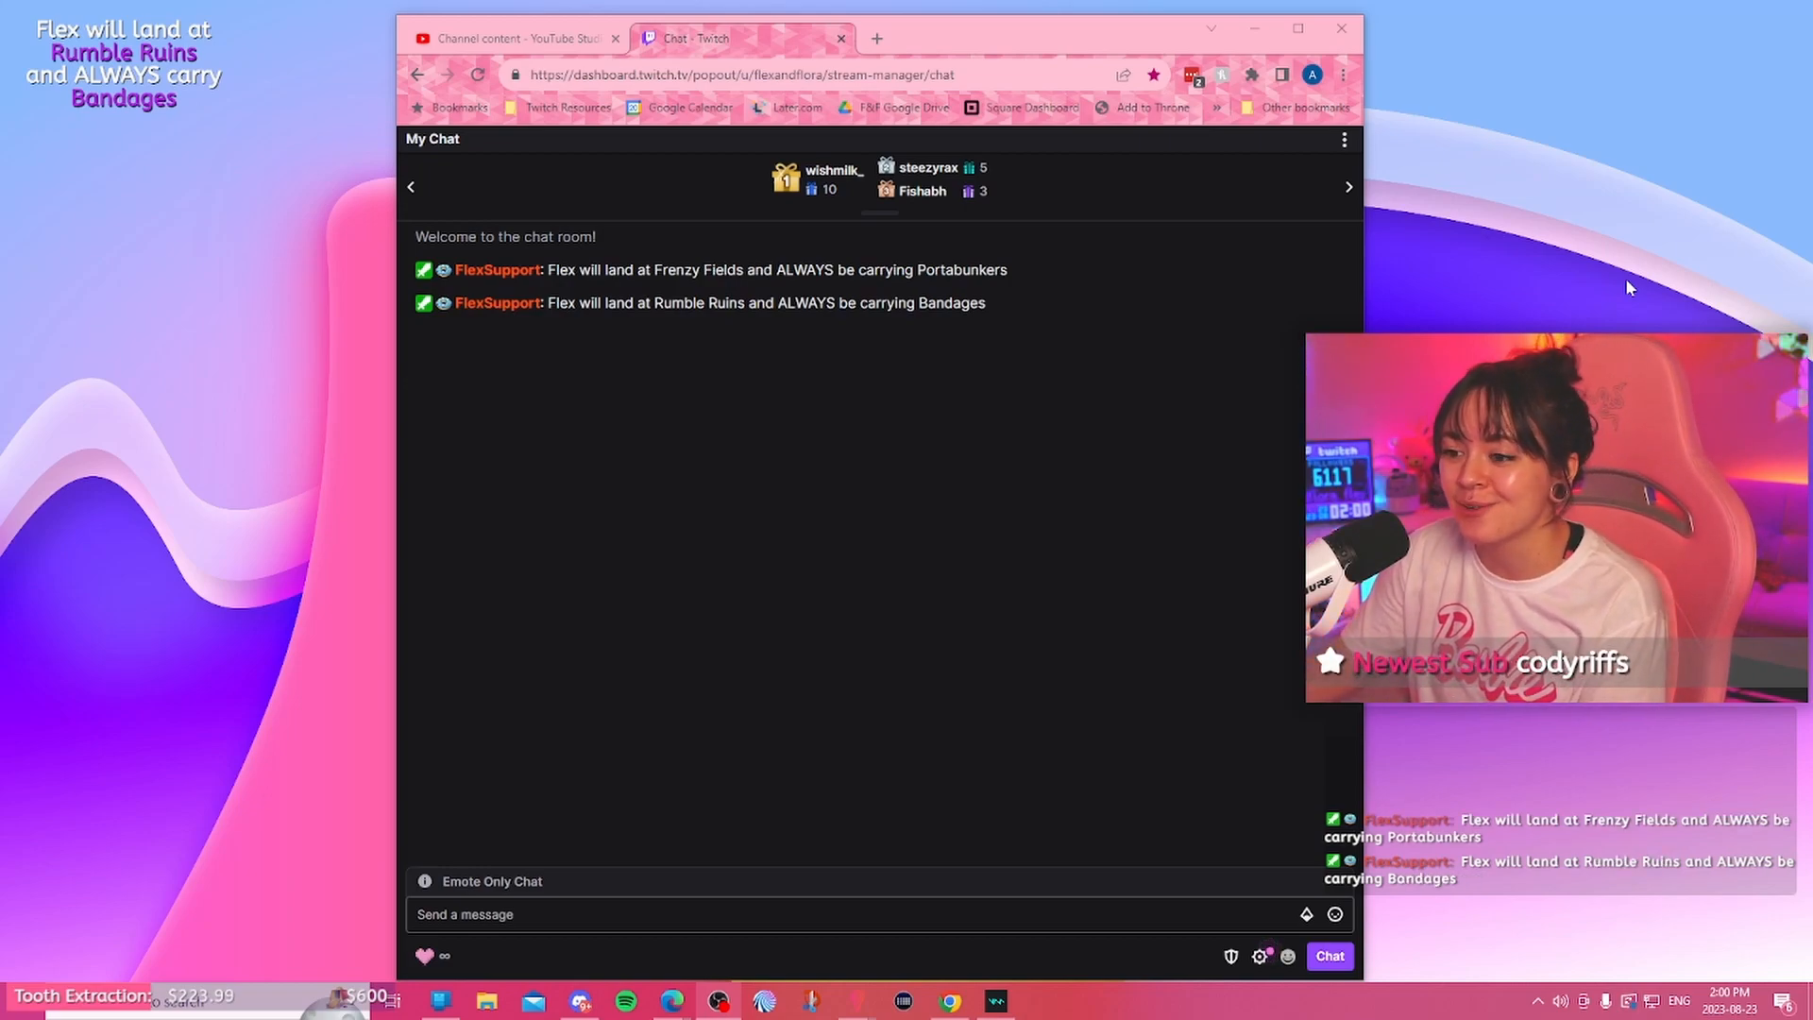
key(alt+Tab)
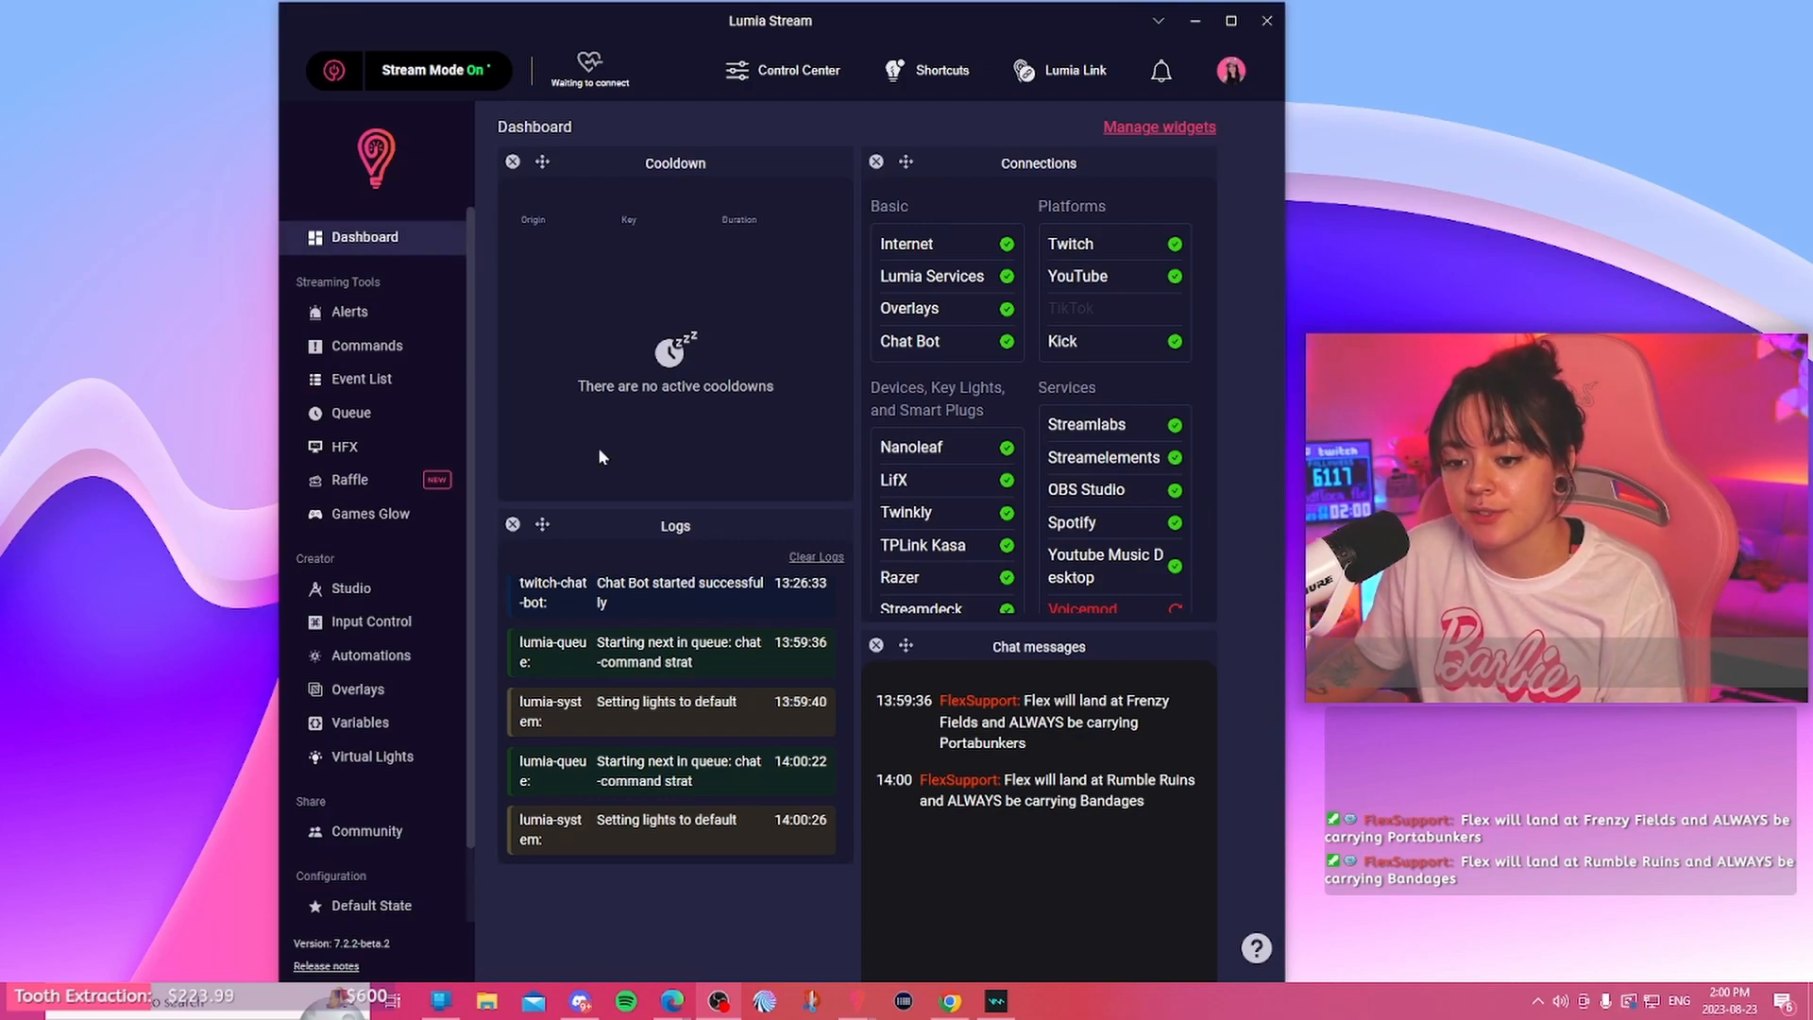
scroll(373, 642, down, 1)
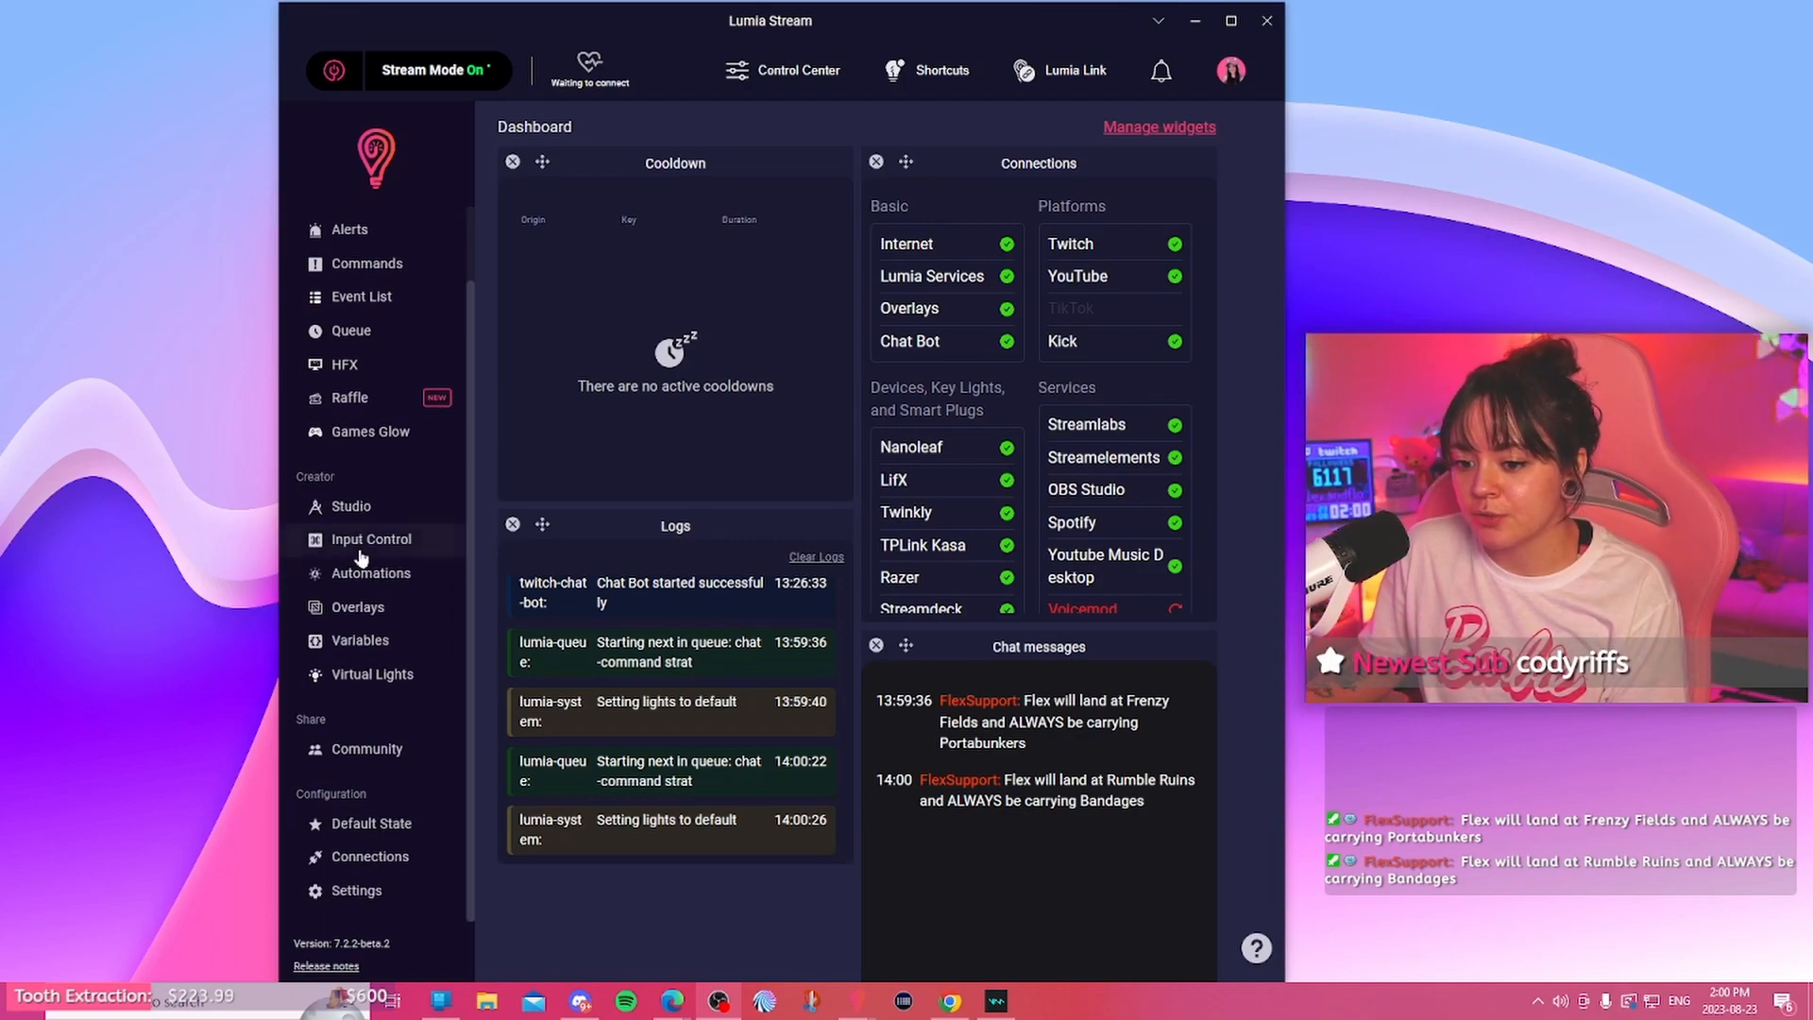
click(380, 643)
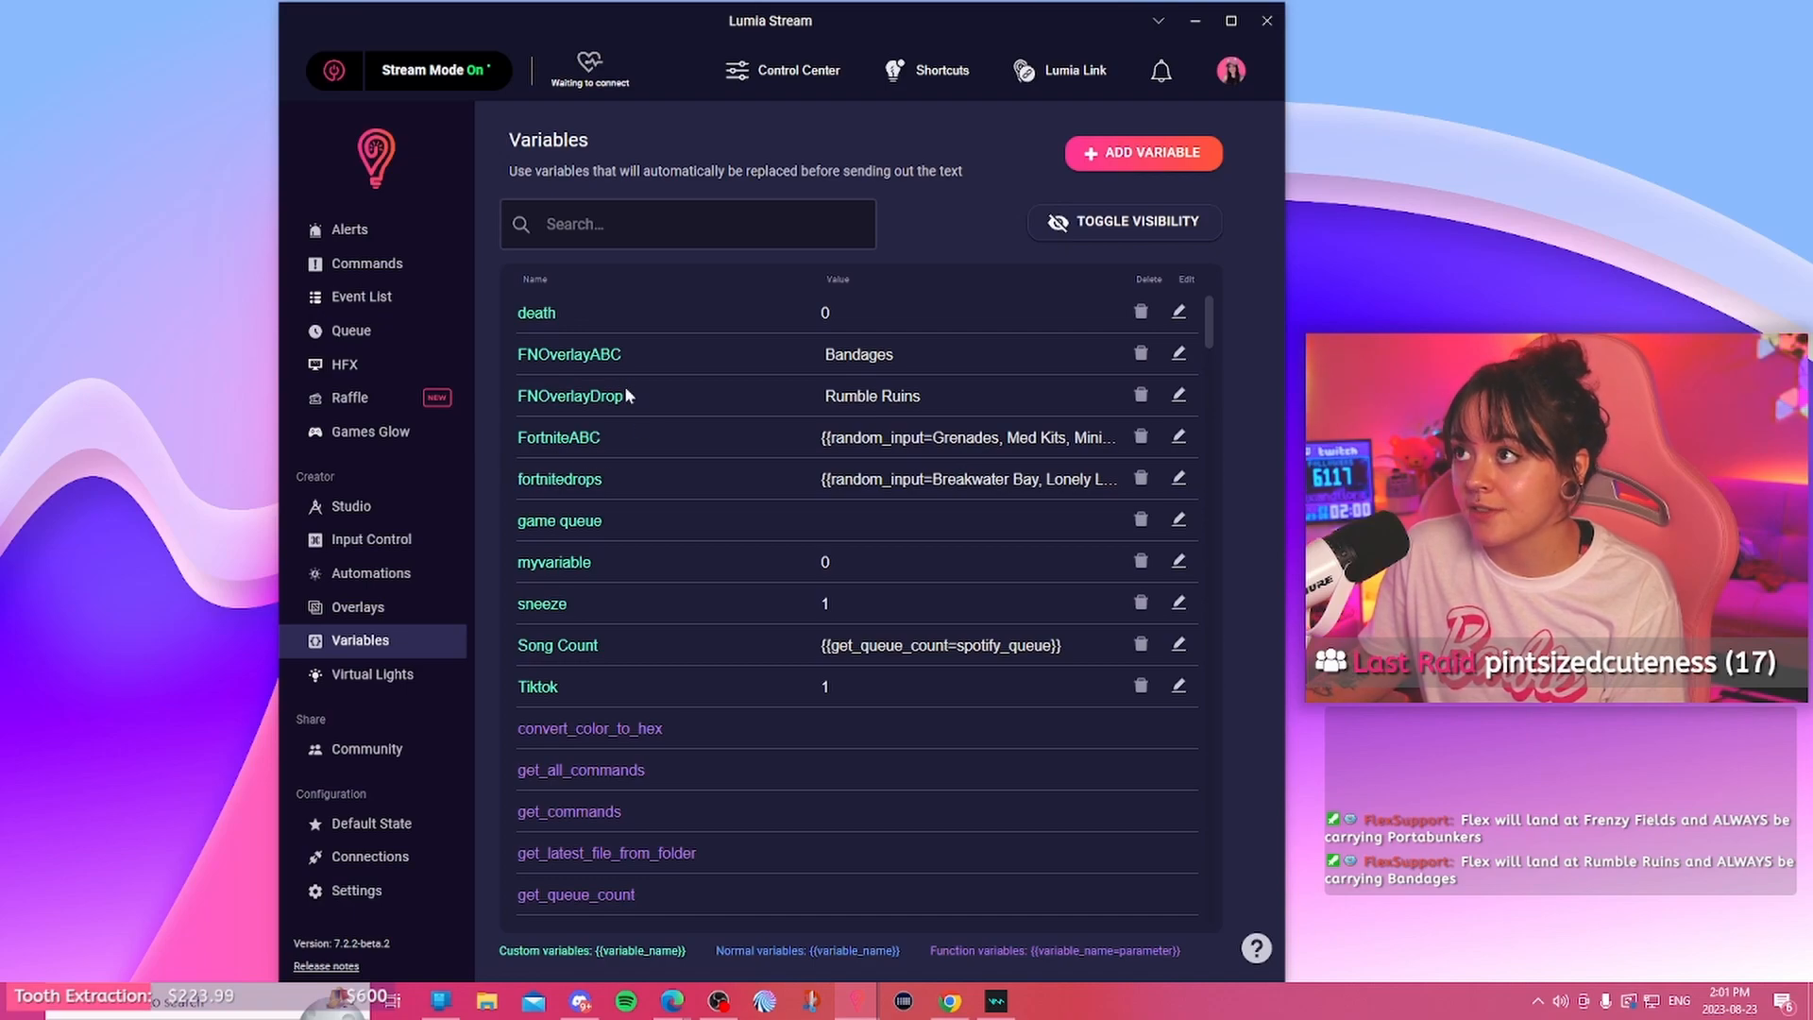
Step: Open the fortnitedrops variable and examine its name and the full random_input list of landing locations
click(798, 472)
click(775, 367)
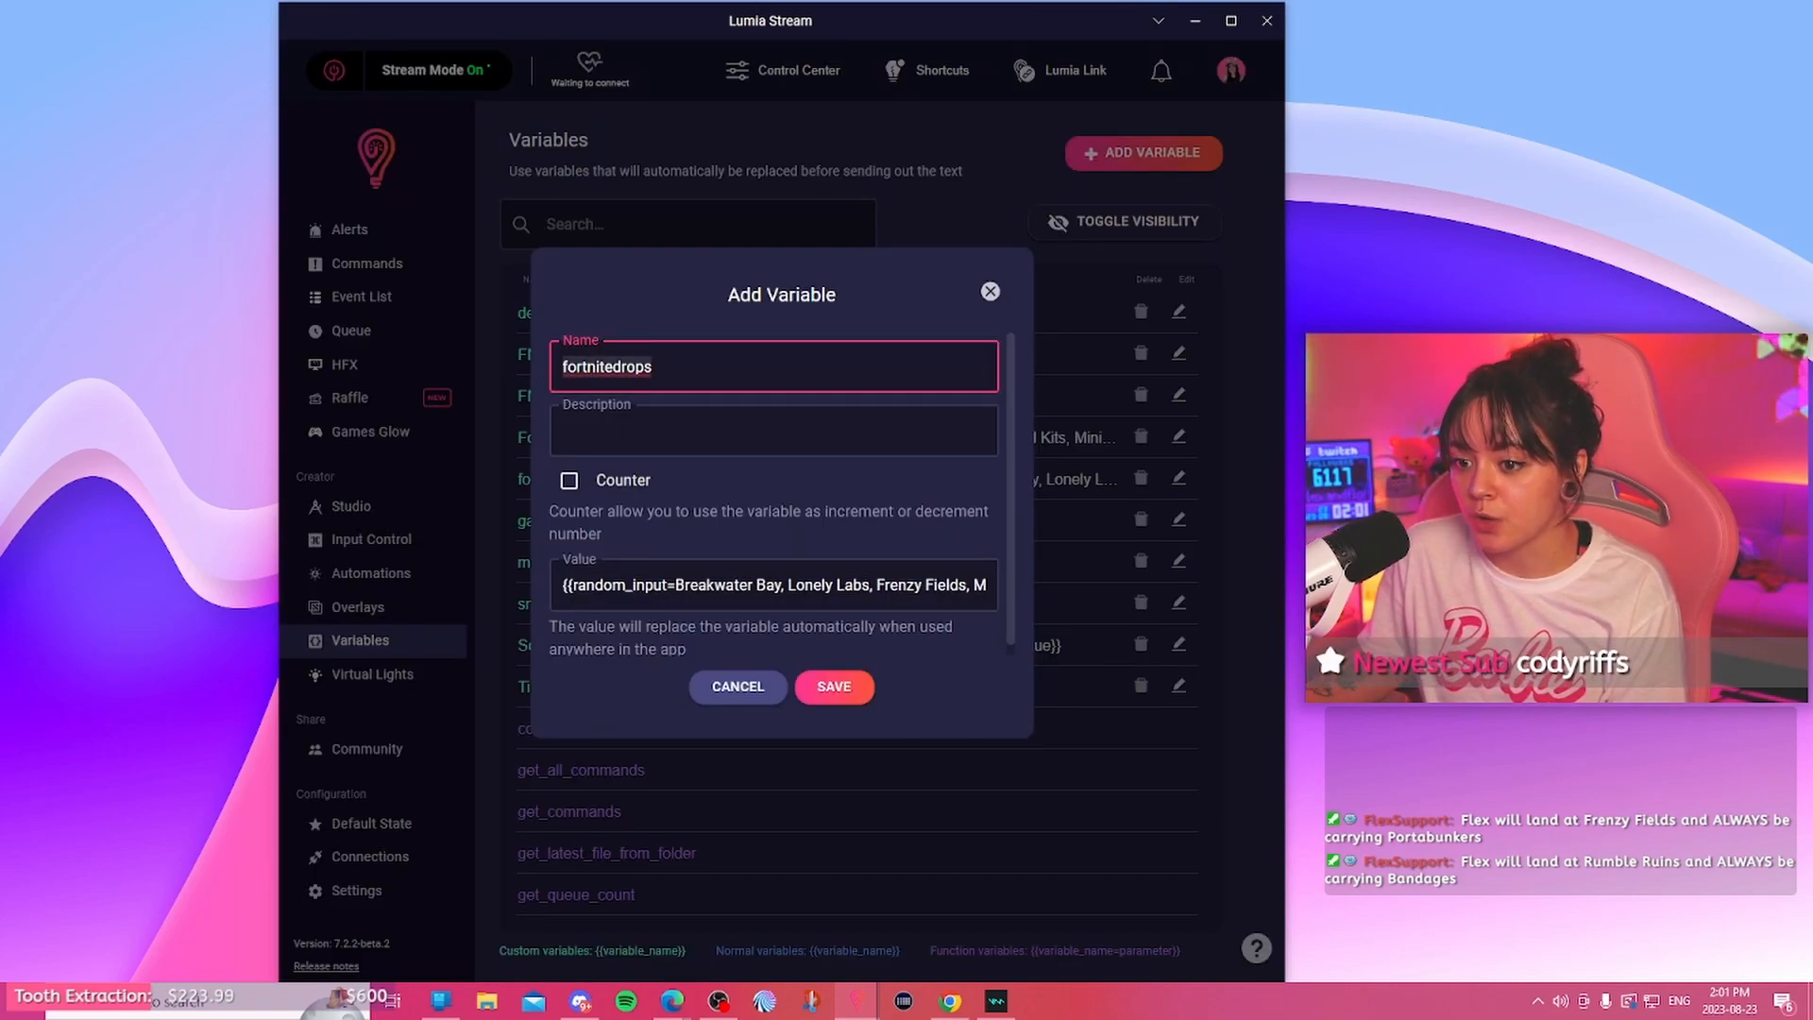
scroll(774, 491, down, 1)
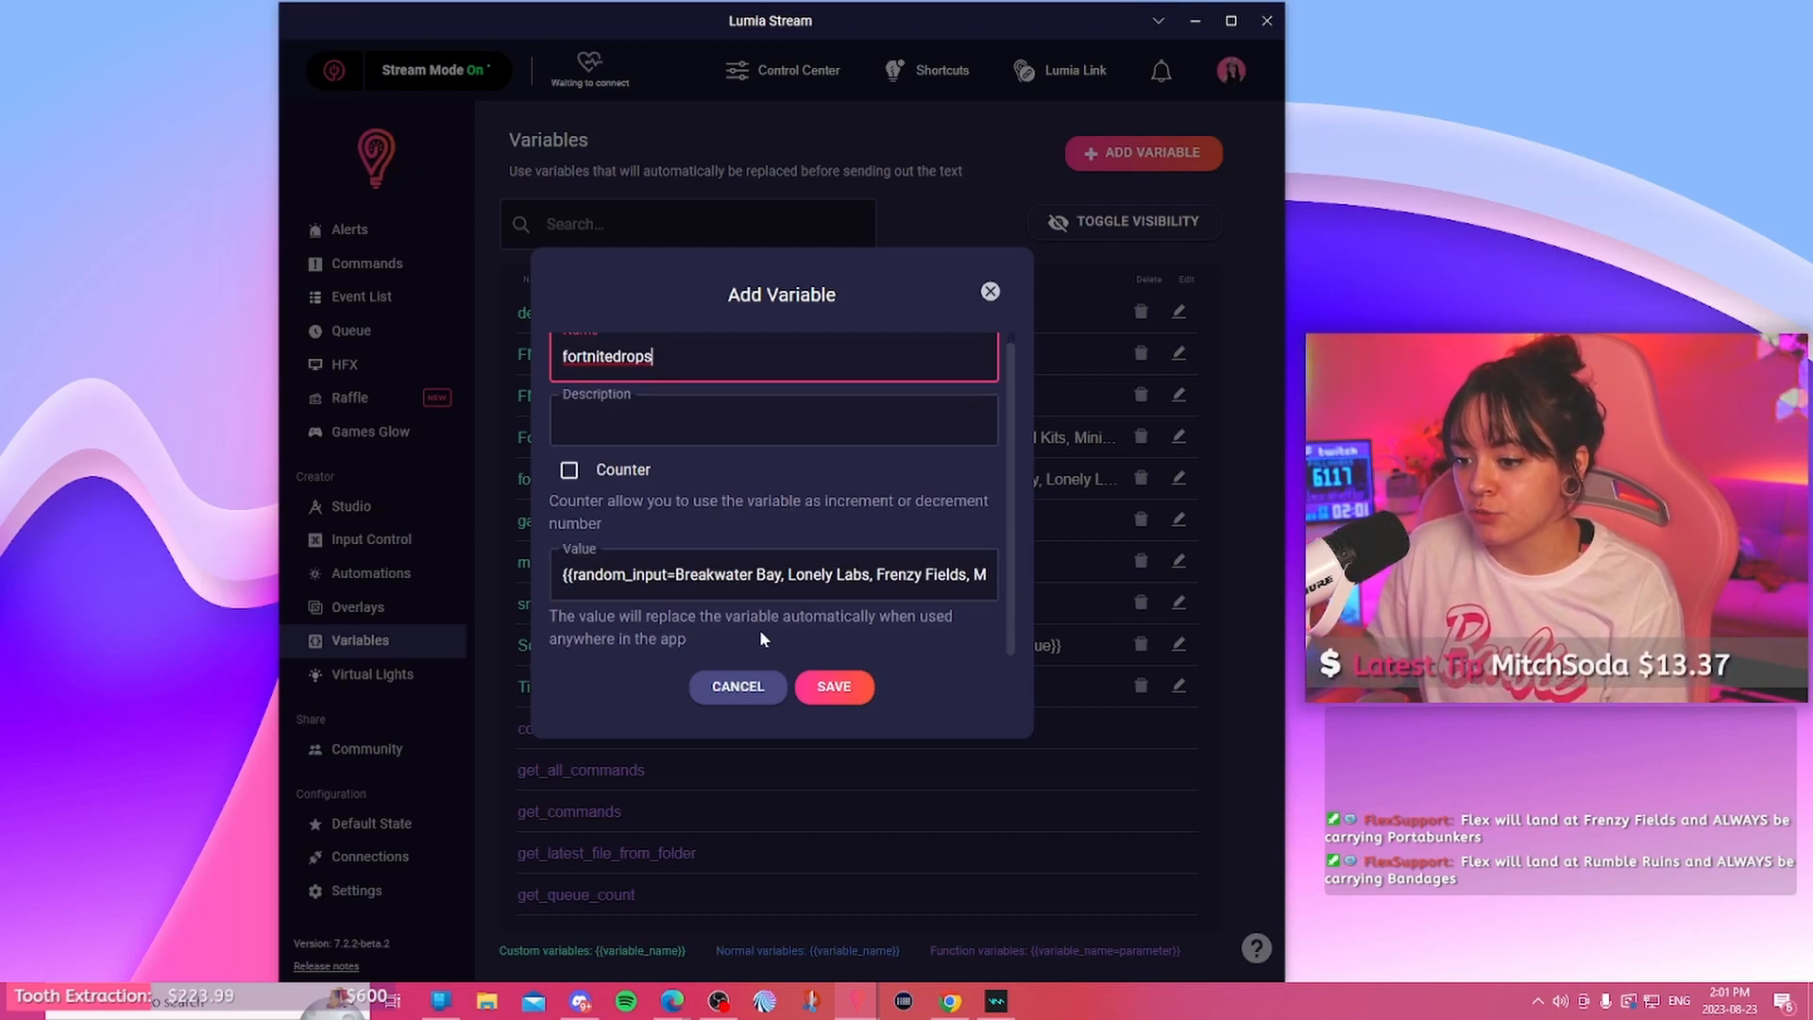
click(564, 574)
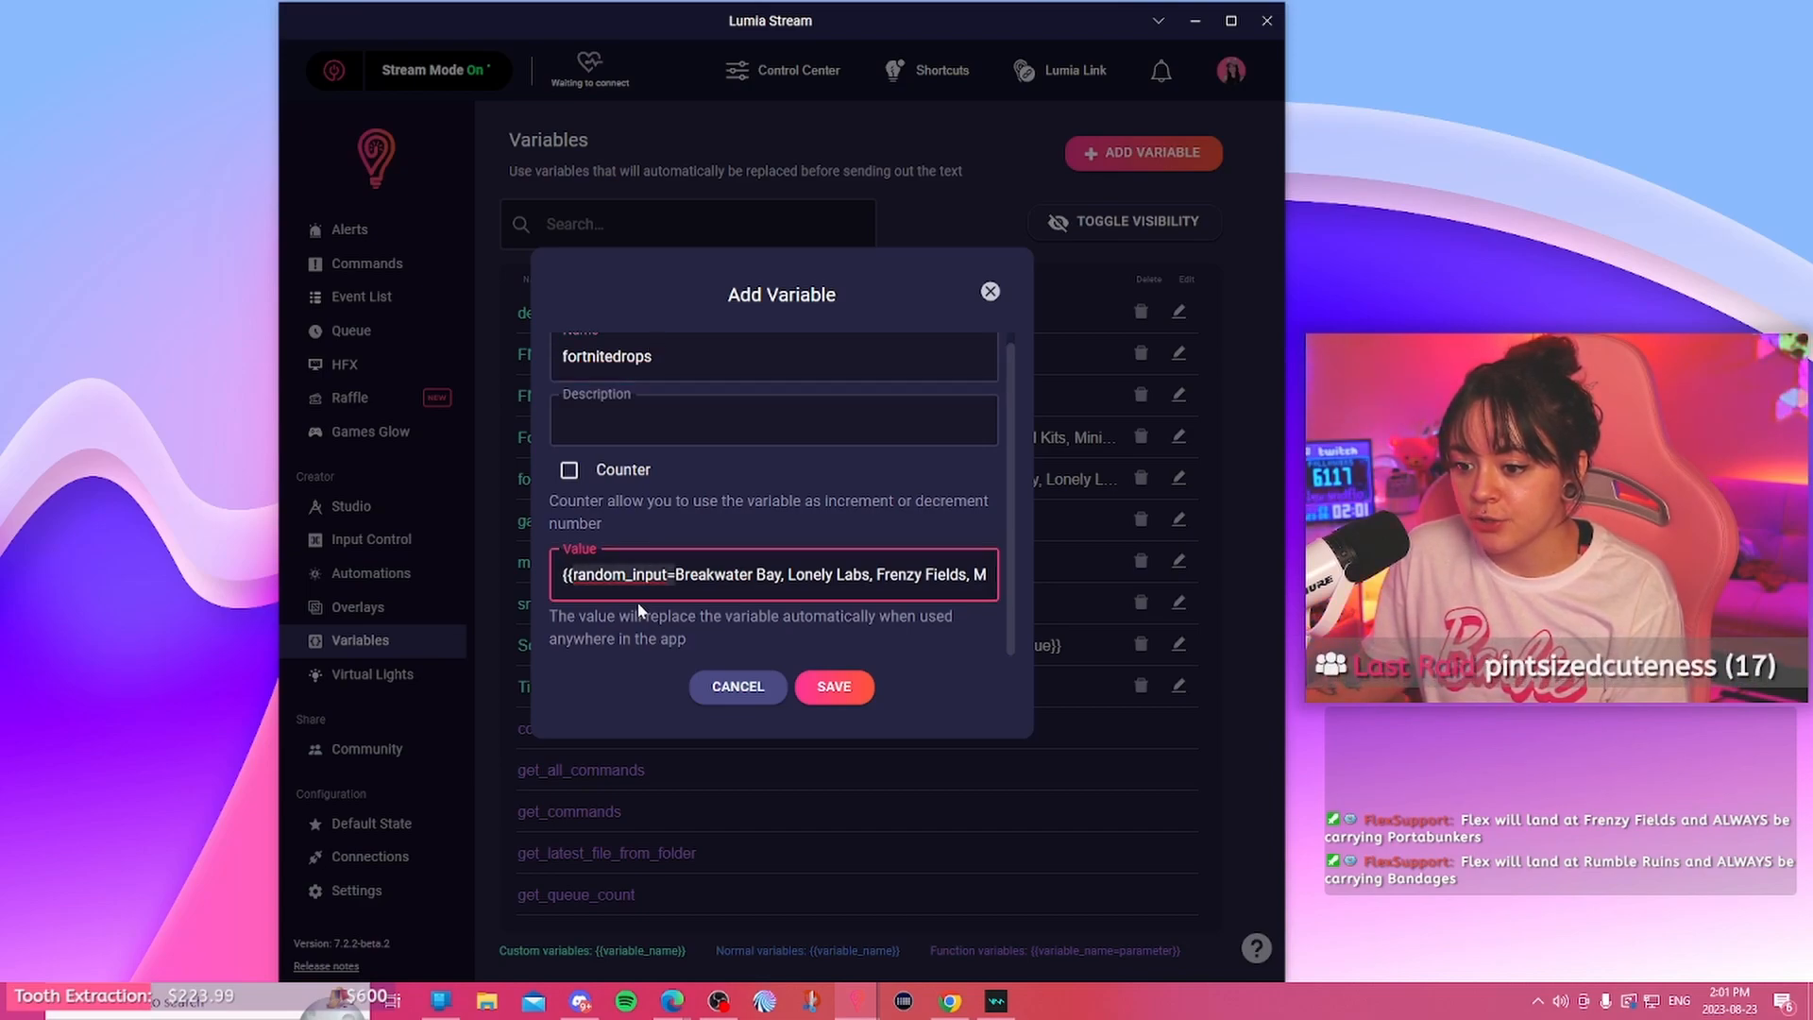
key(Right)
key(ctrl+shift+Right)
key(ctrl+shift+Right)
key(ctrl+shift+Right)
key(ctrl+shift+Right)
key(ctrl+shift+Right)
key(ctrl+shift+Right)
key(ctrl+shift+Right)
key(ctrl+shift+Right)
key(ctrl+shift+Right)
key(ctrl+shift+Right)
key(ctrl+shift+Right)
key(ctrl+shift+Right)
key(ctrl+shift+Right)
key(ctrl+shift+Right)
key(ctrl+shift+Right)
key(ctrl+shift+Right)
key(ctrl+shift+Right)
key(ctrl+shift+Right)
key(ctrl+shift+Right)
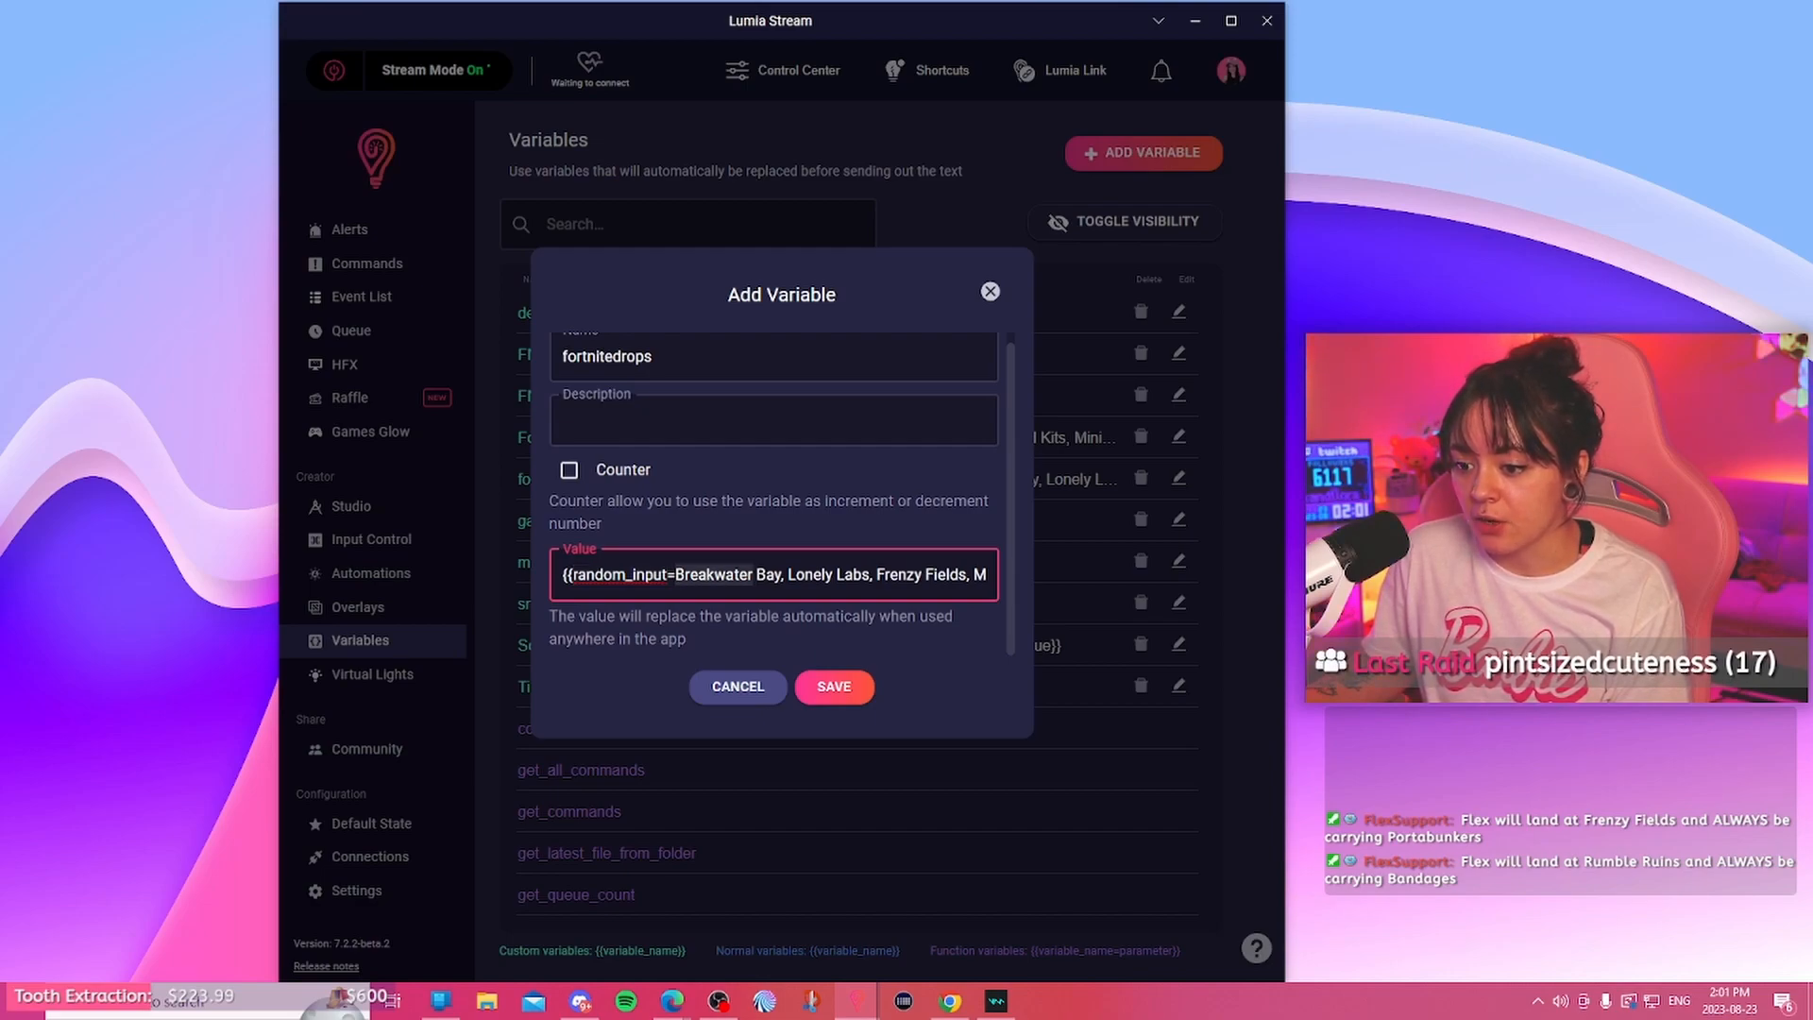
key(ctrl+shift+Right)
key(ctrl+shift+Right)
key(ctrl+shift+Right)
key(ctrl+shift+Right)
key(ctrl+shift+Right)
key(ctrl+shift+Right)
key(ctrl+shift+Right)
key(ctrl+shift+Right)
key(ctrl+shift+Right)
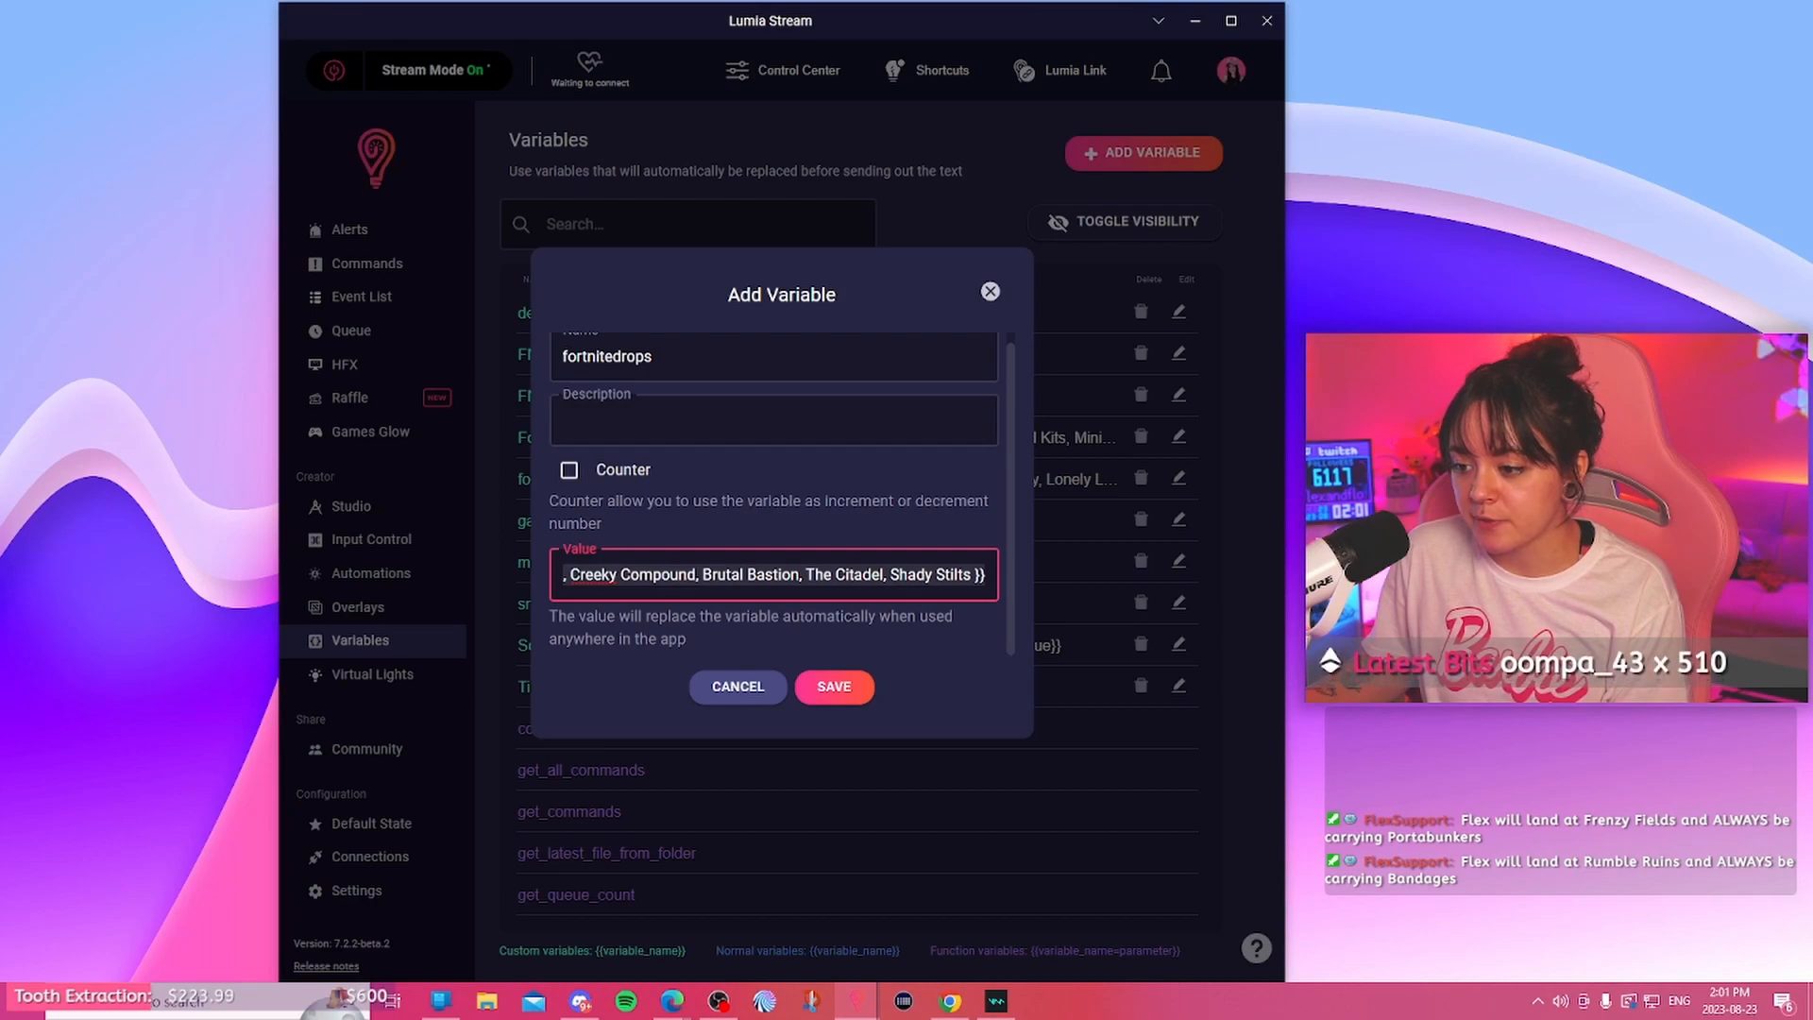
key(End)
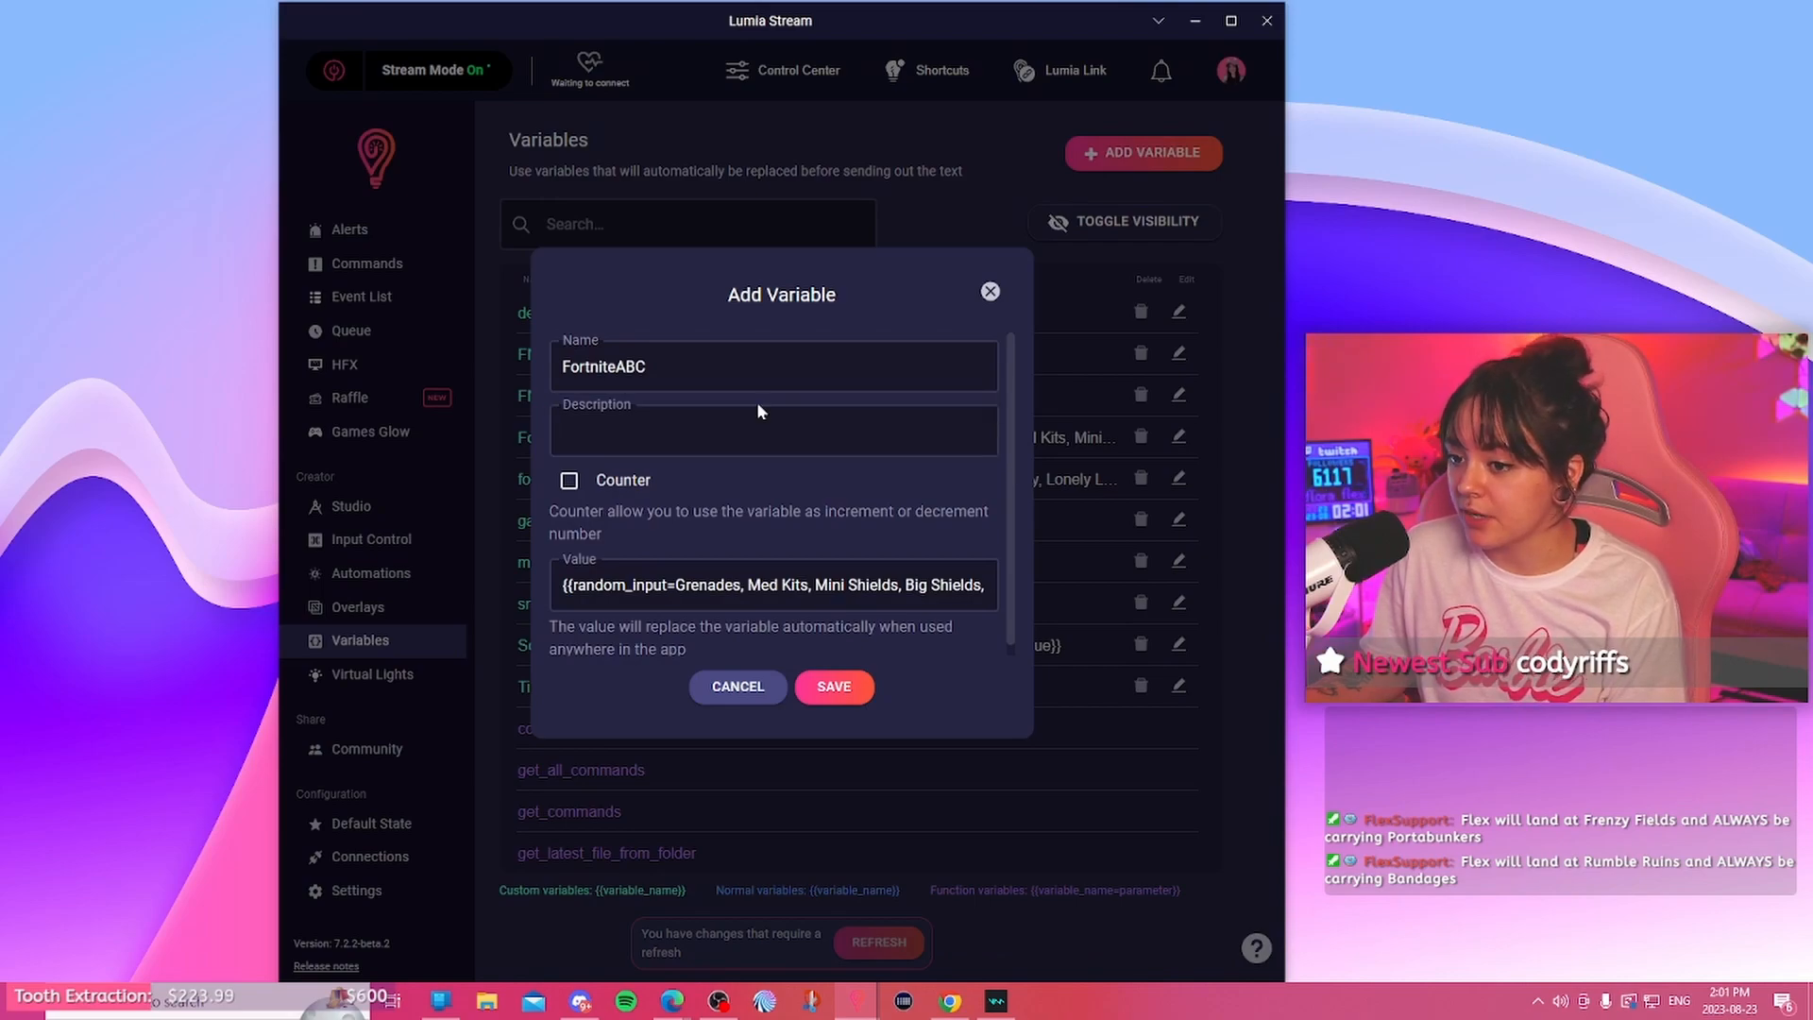
Step: Examine the FortniteABC variable's name and its random_input list of items through to the end, and save the variable
click(746, 378)
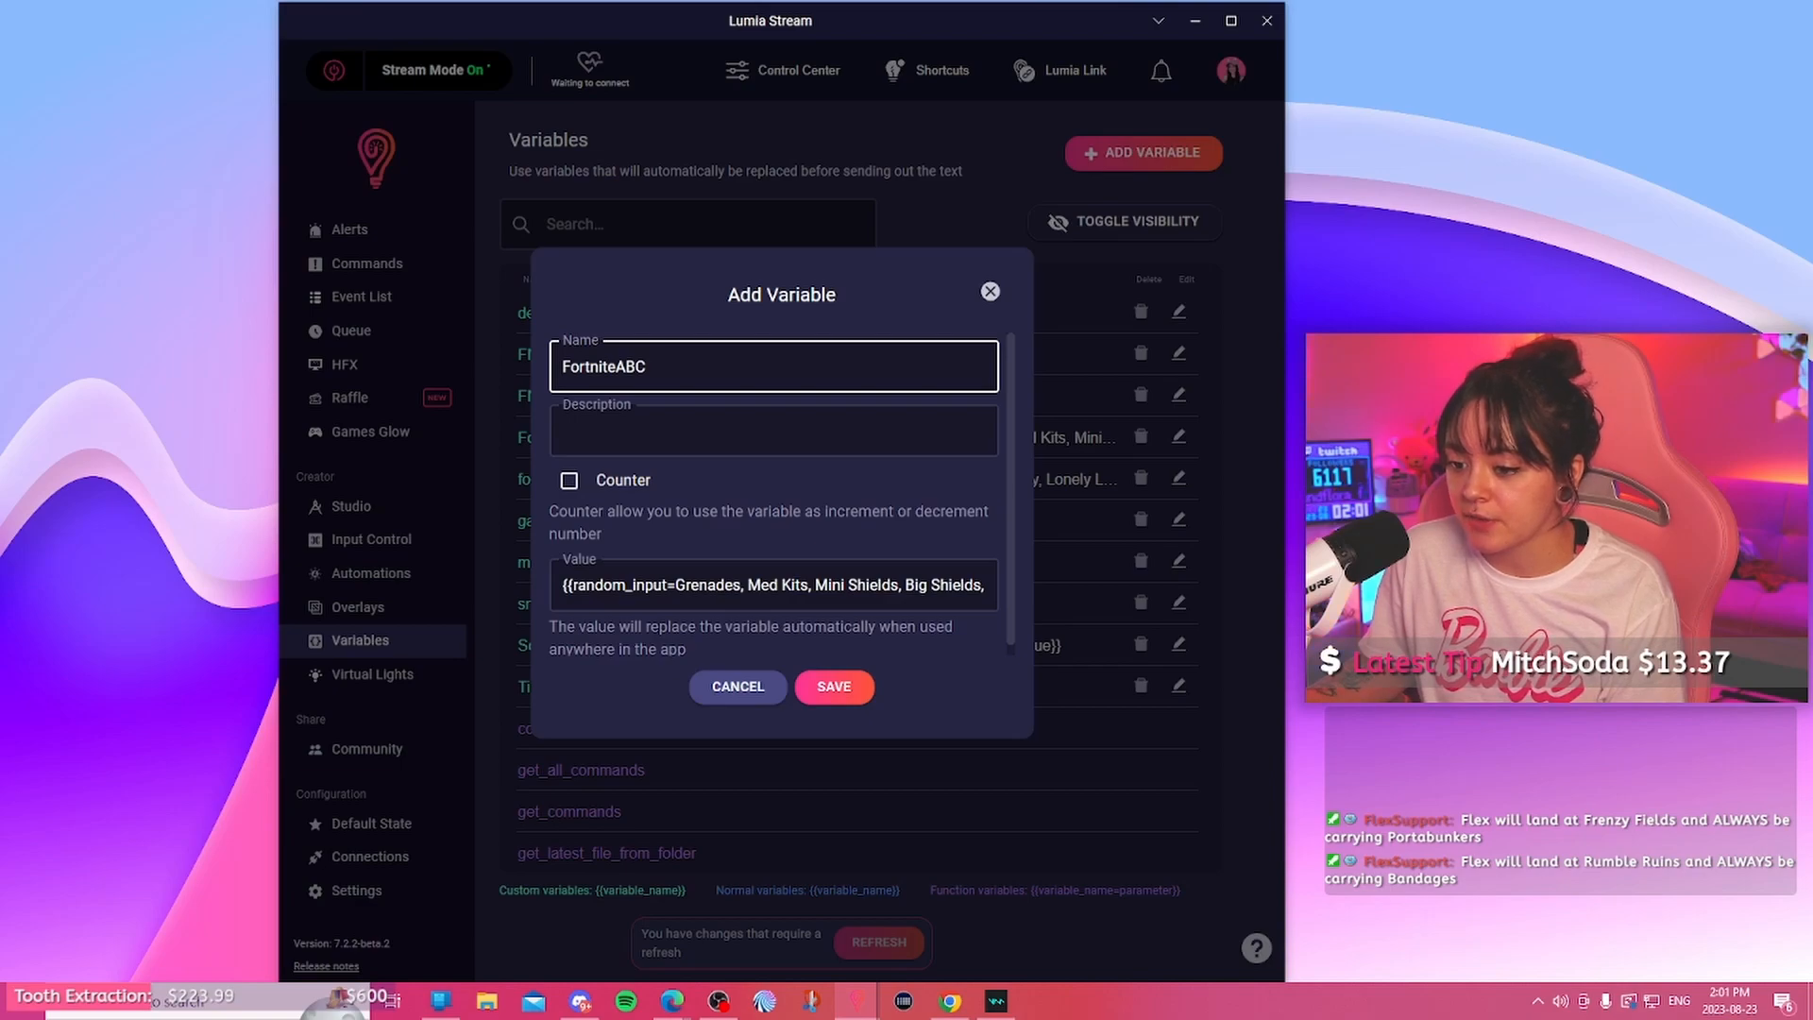
scroll(718, 432, down, 1)
click(565, 575)
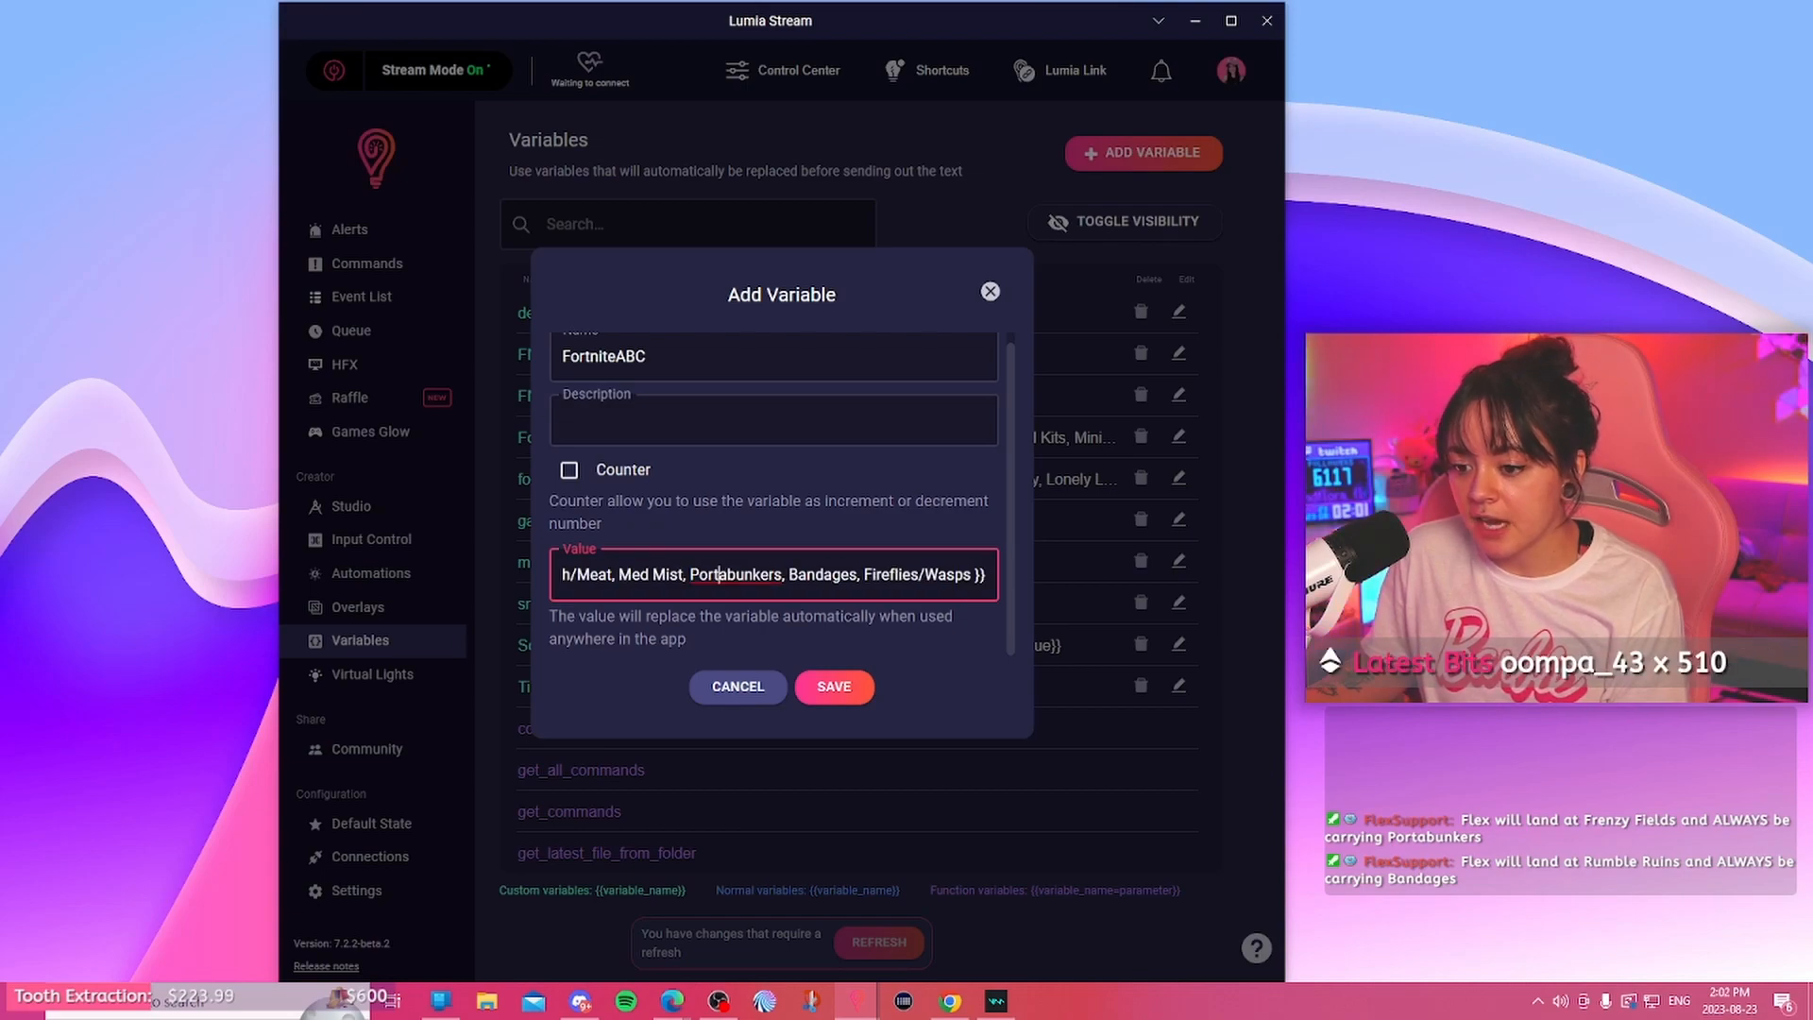
drag(619, 576, 782, 575)
click(862, 578)
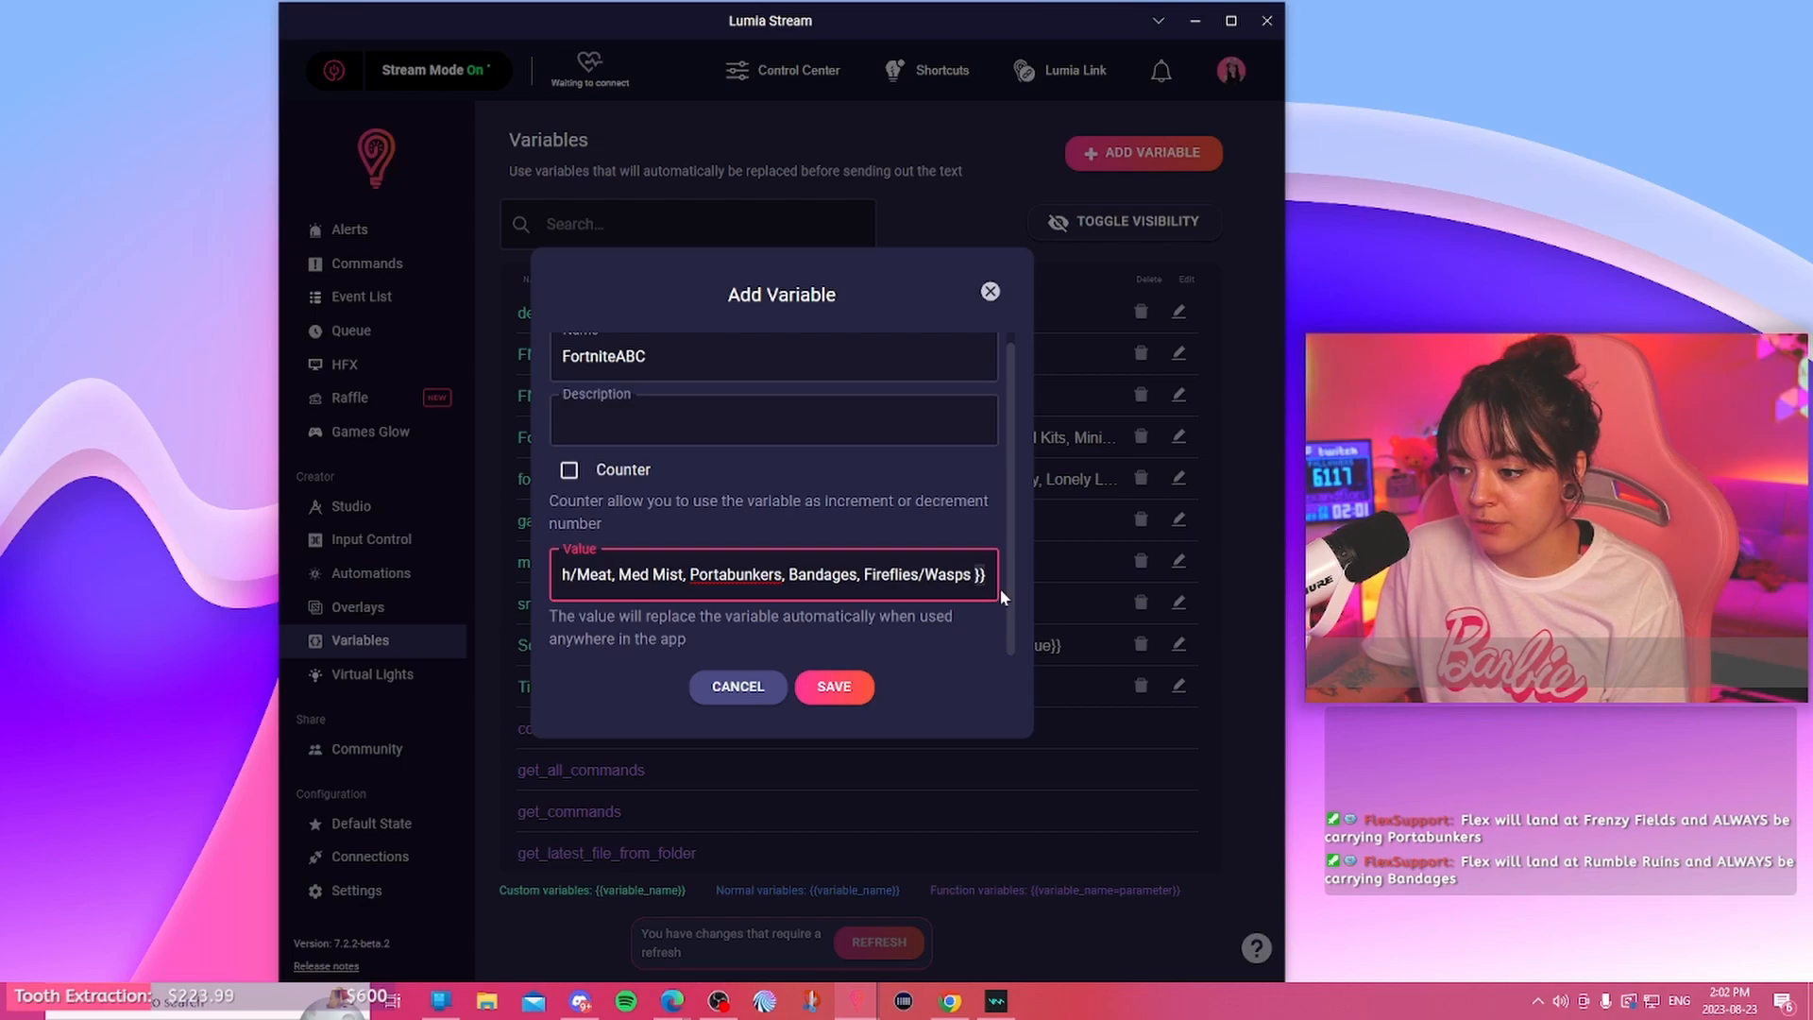
click(848, 697)
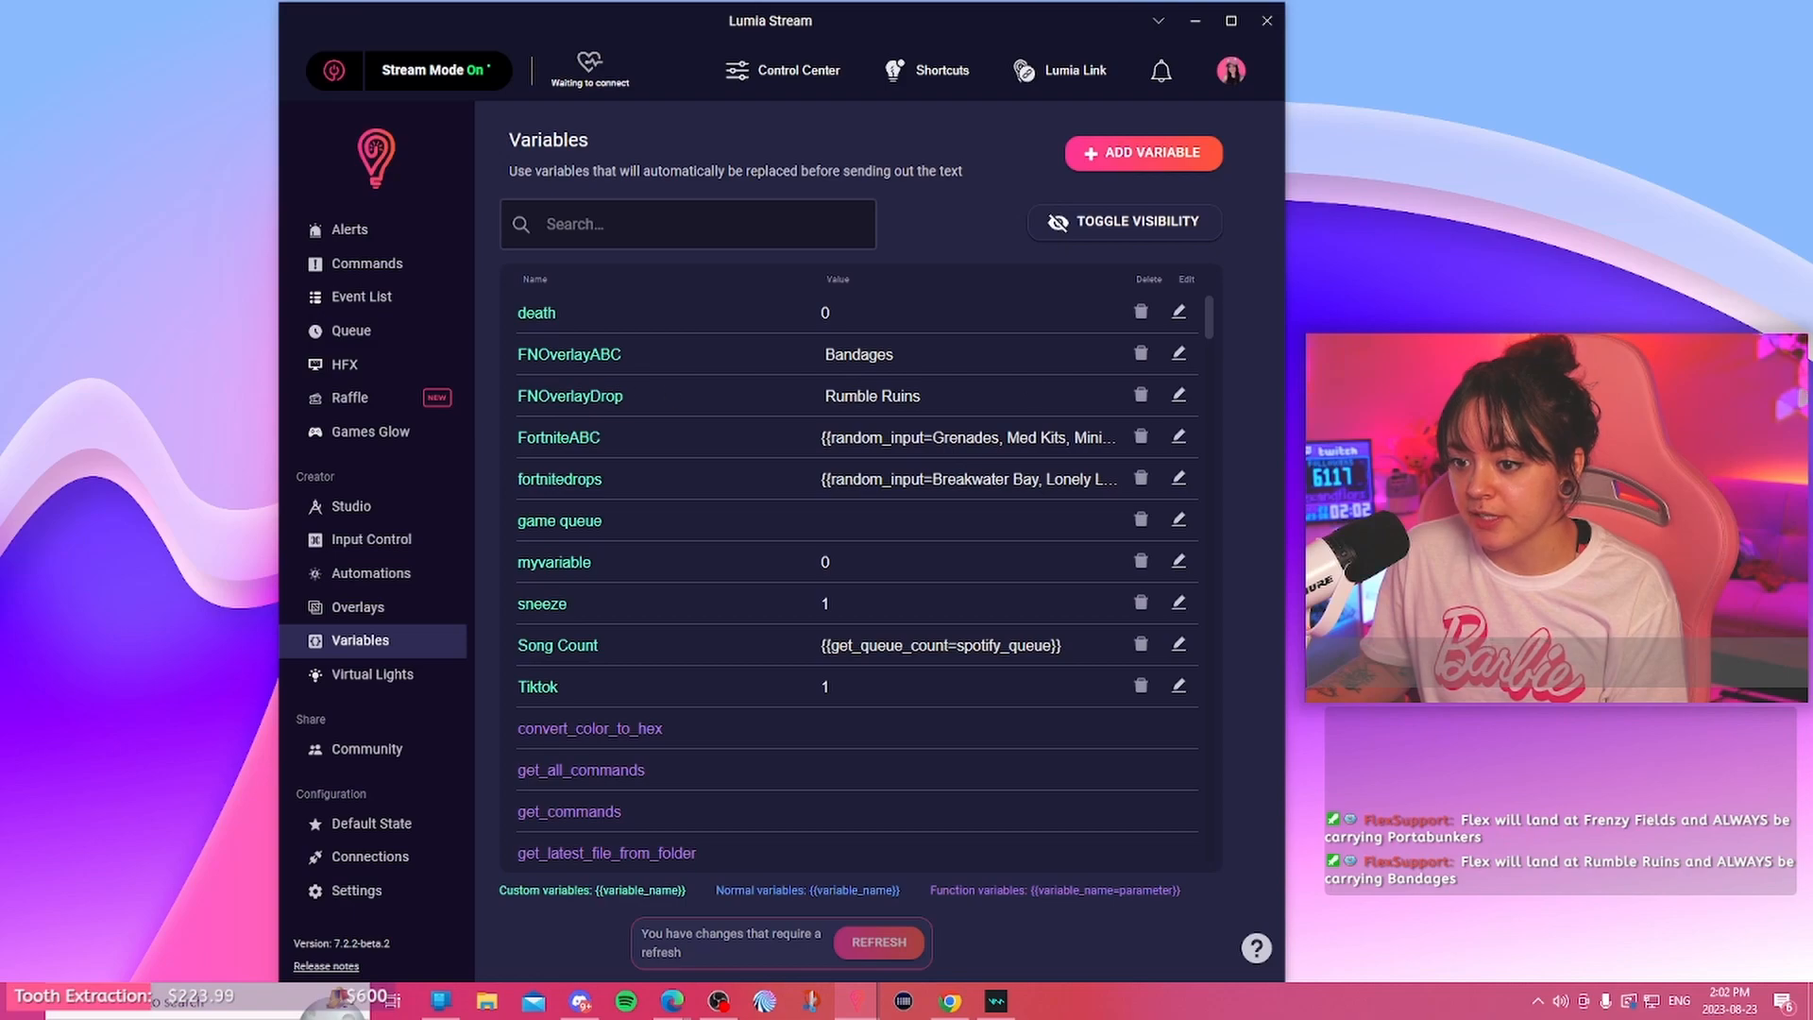
Step: Review the FNOverlayABC and FNOverlayDrop variables and refresh the app to apply the pending changes
click(1178, 353)
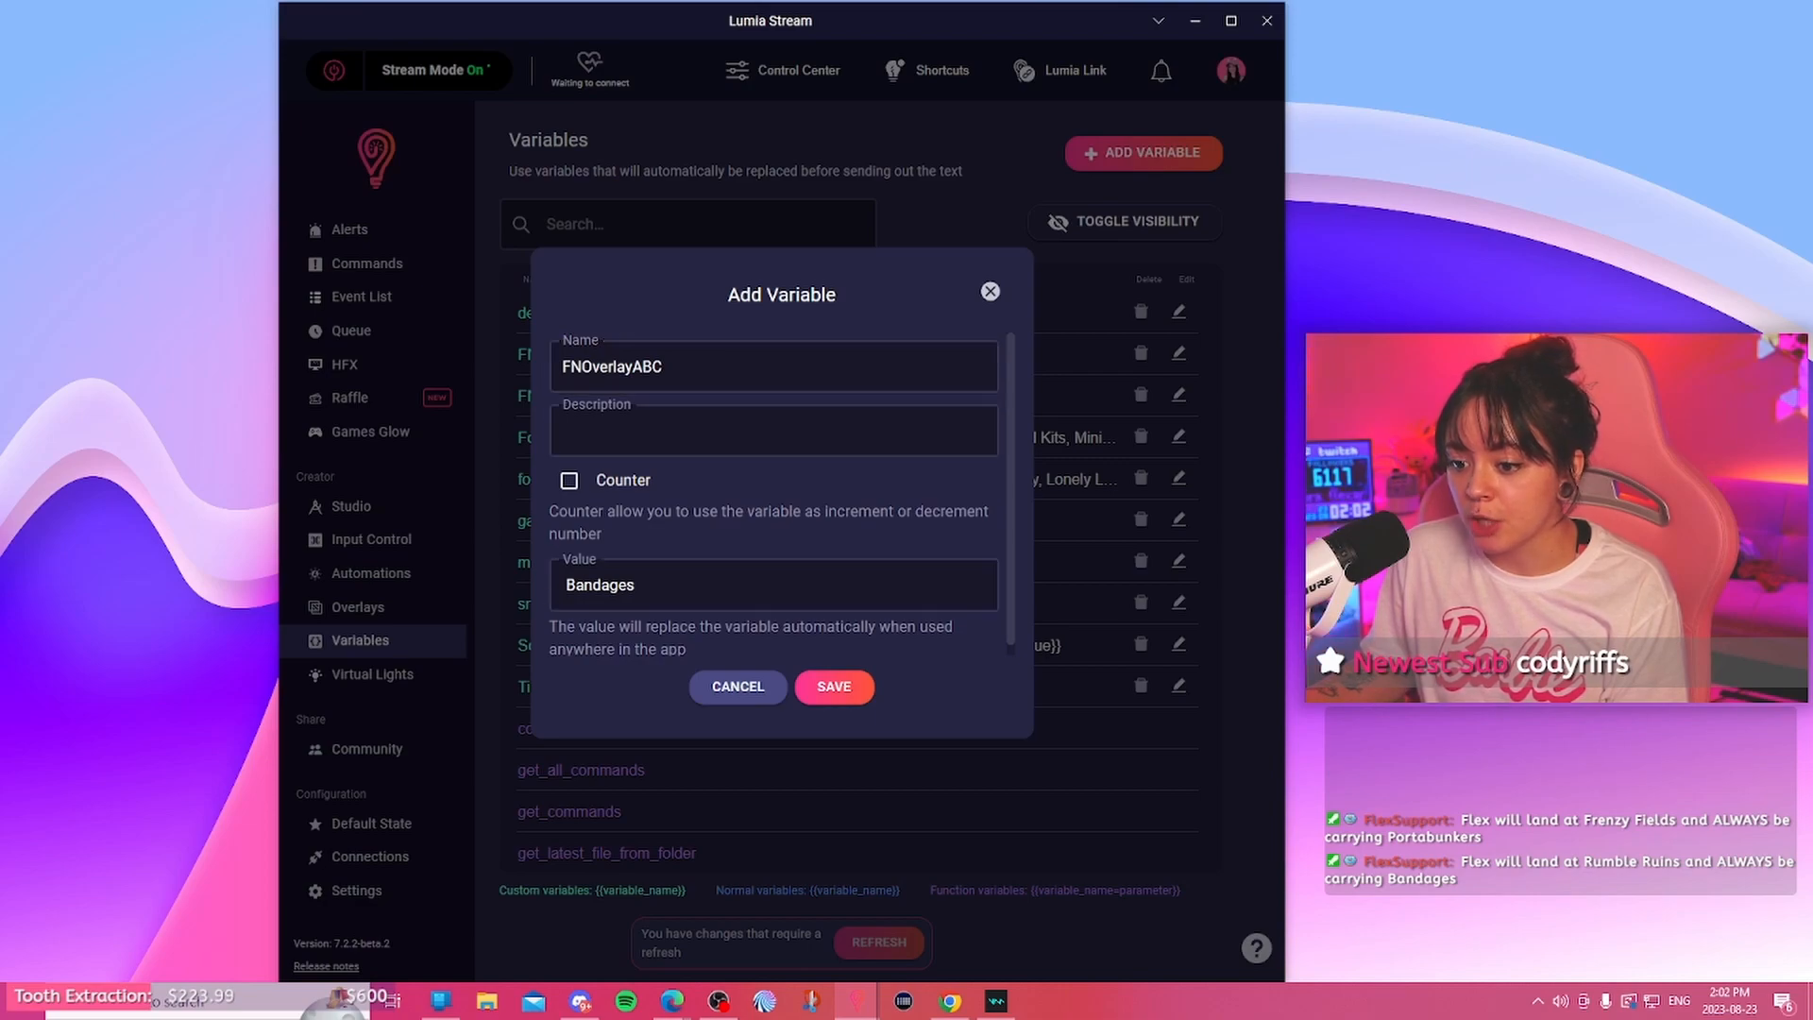
click(835, 701)
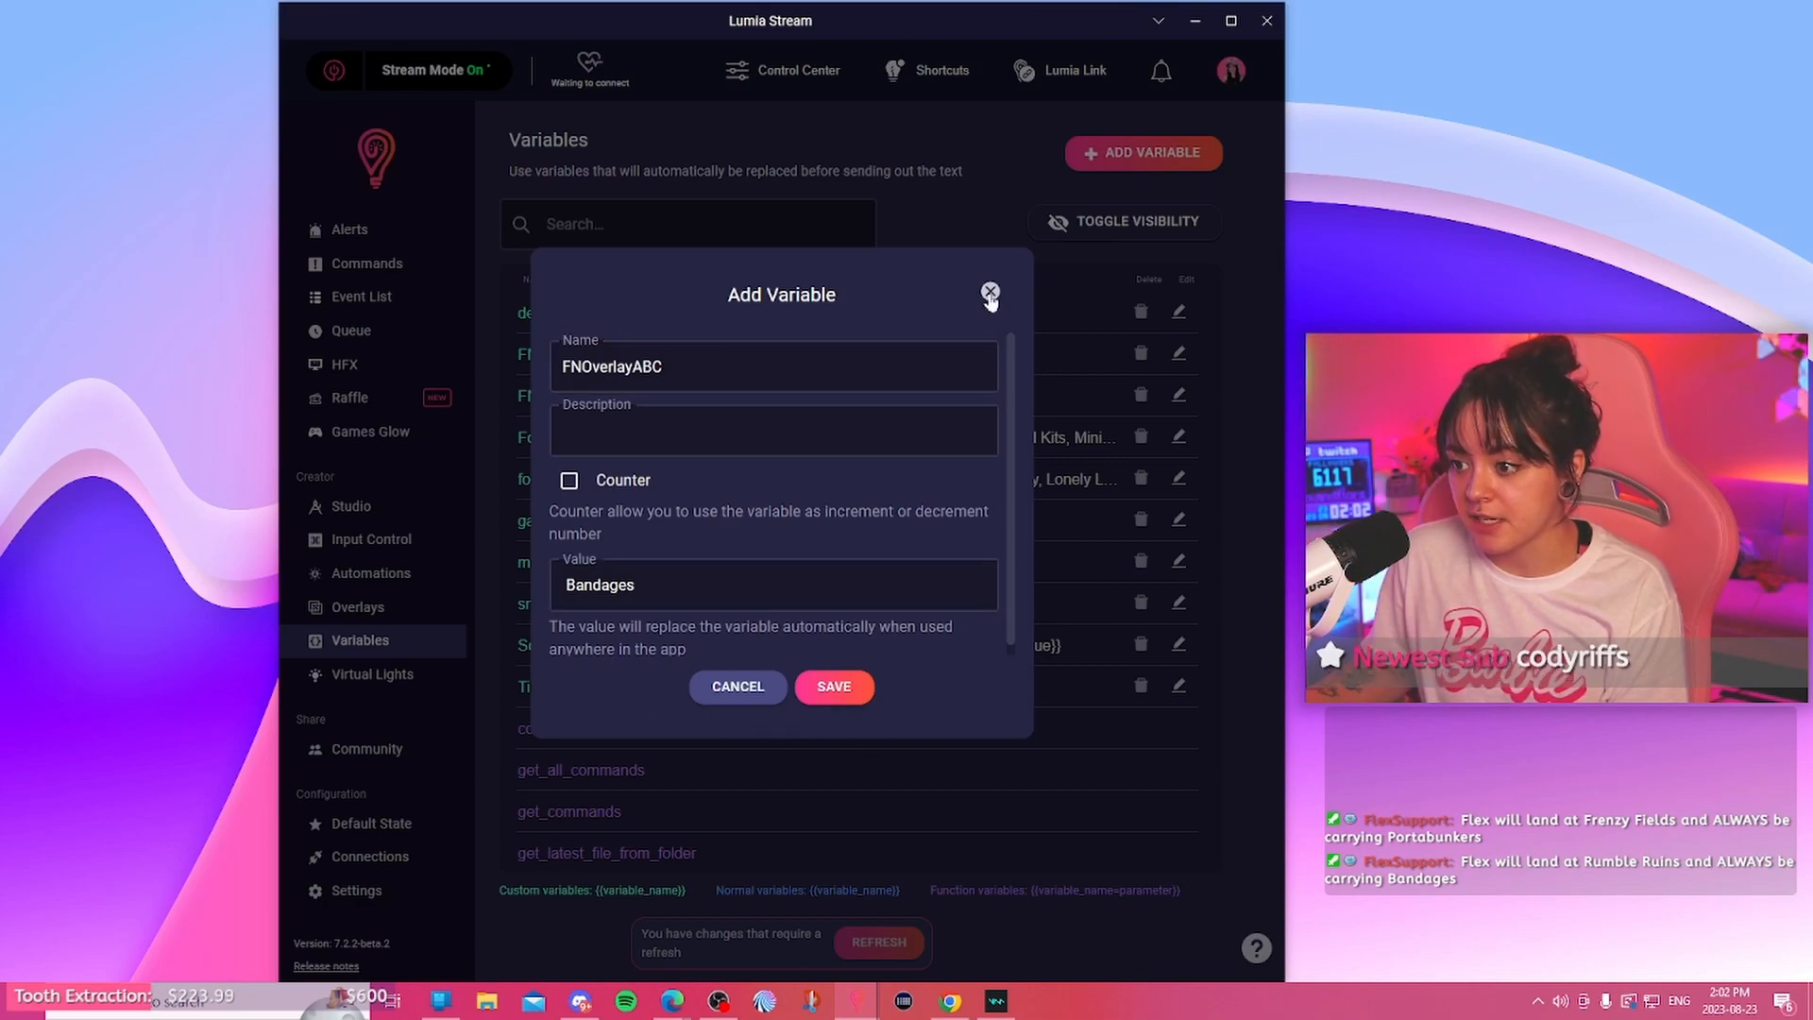
click(1179, 395)
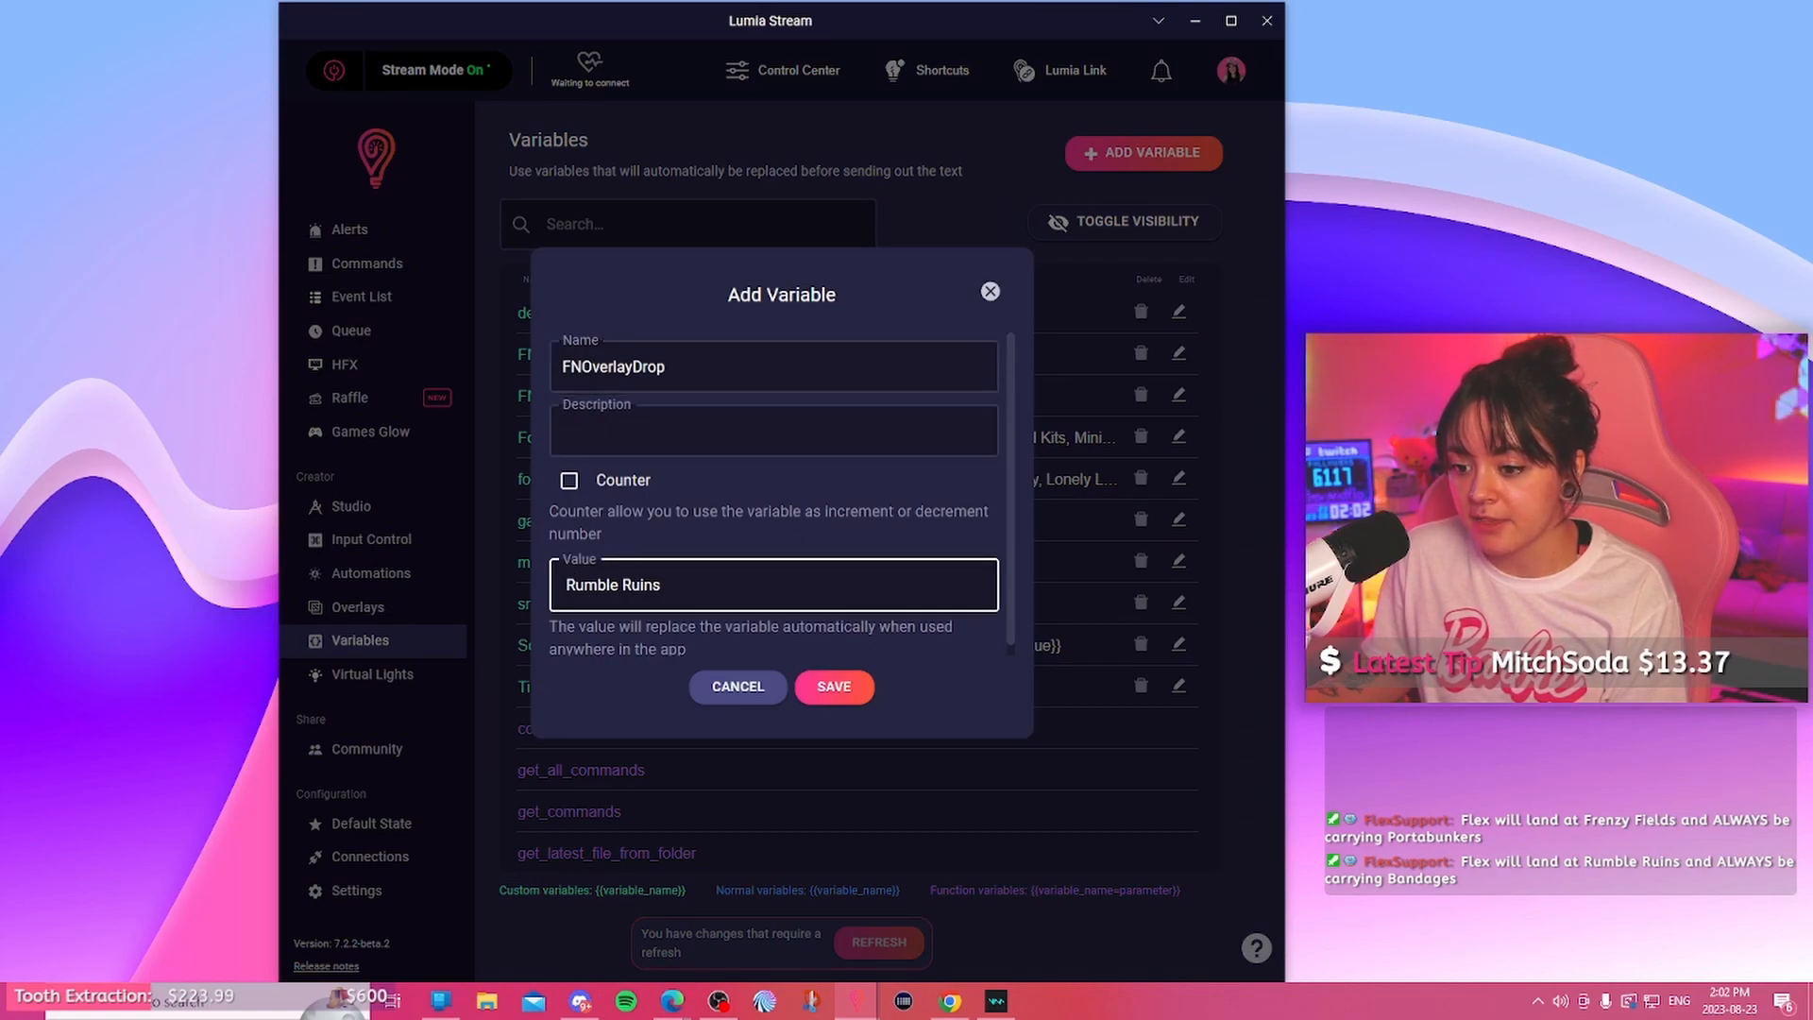
click(834, 689)
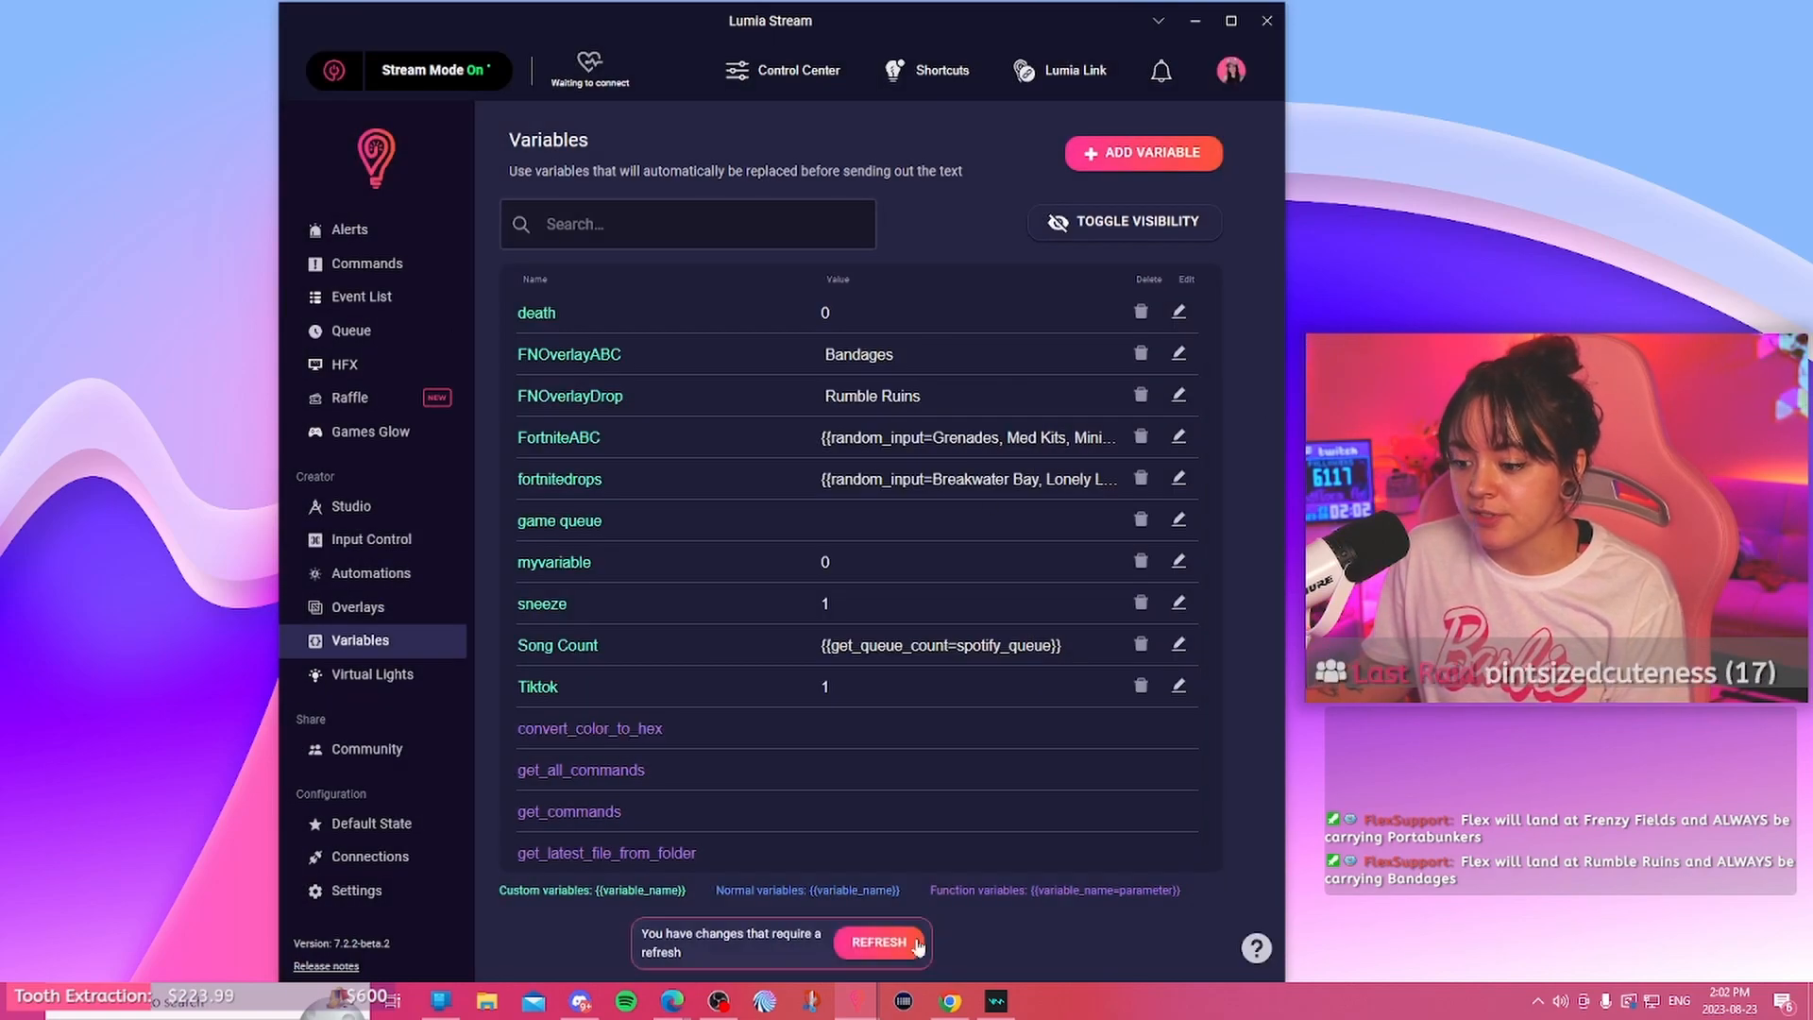
click(879, 941)
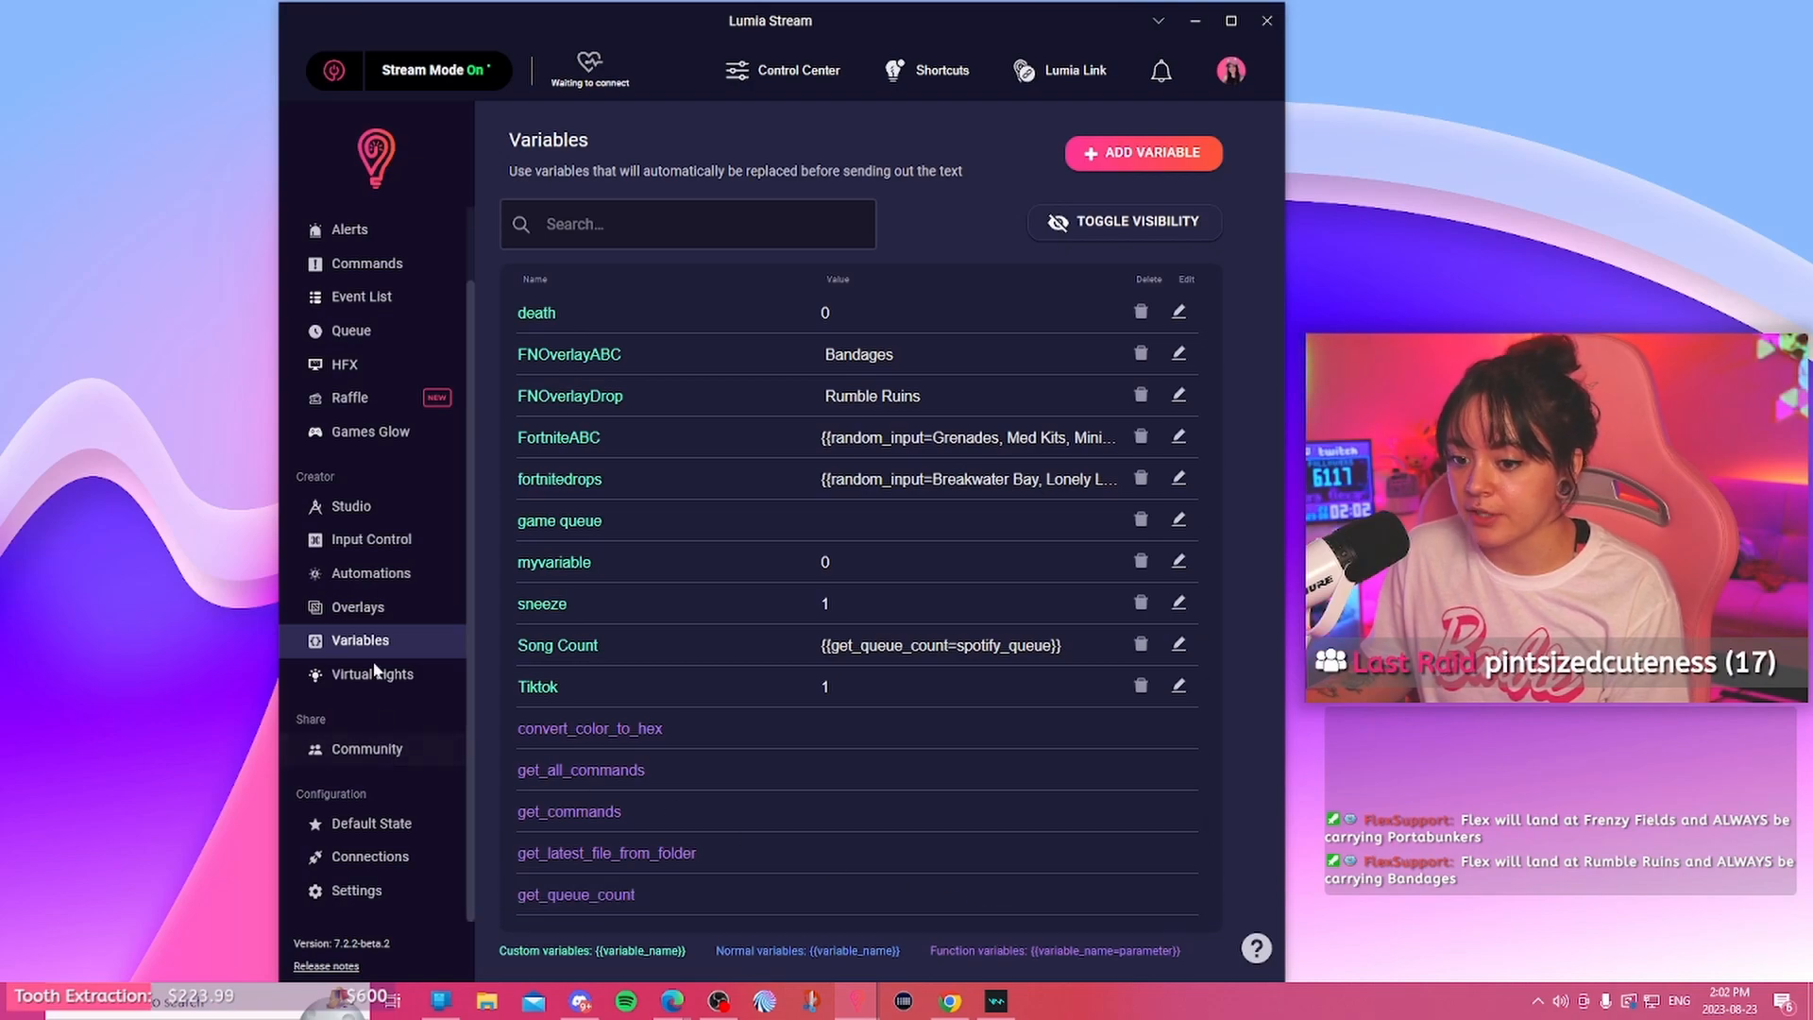
Step: Open the Fortnite Strat Randomiser overlay for editing and look through the General layer types that can be added
click(359, 607)
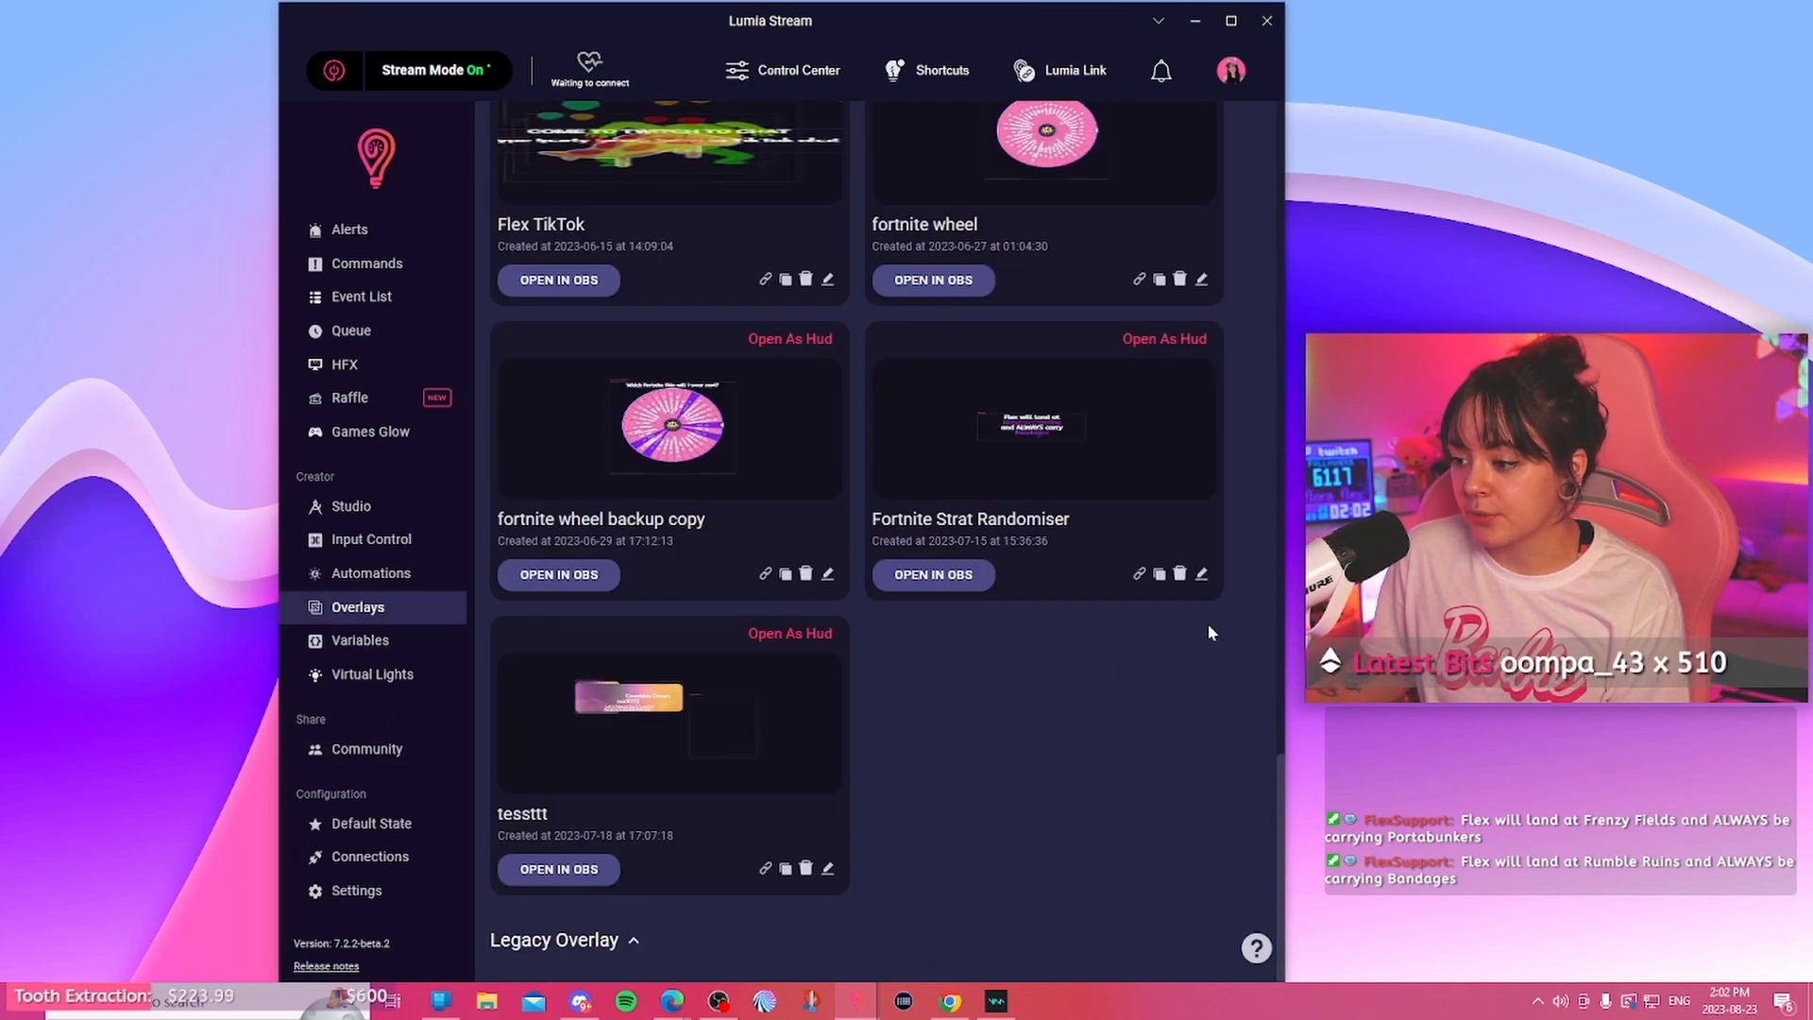
click(1203, 574)
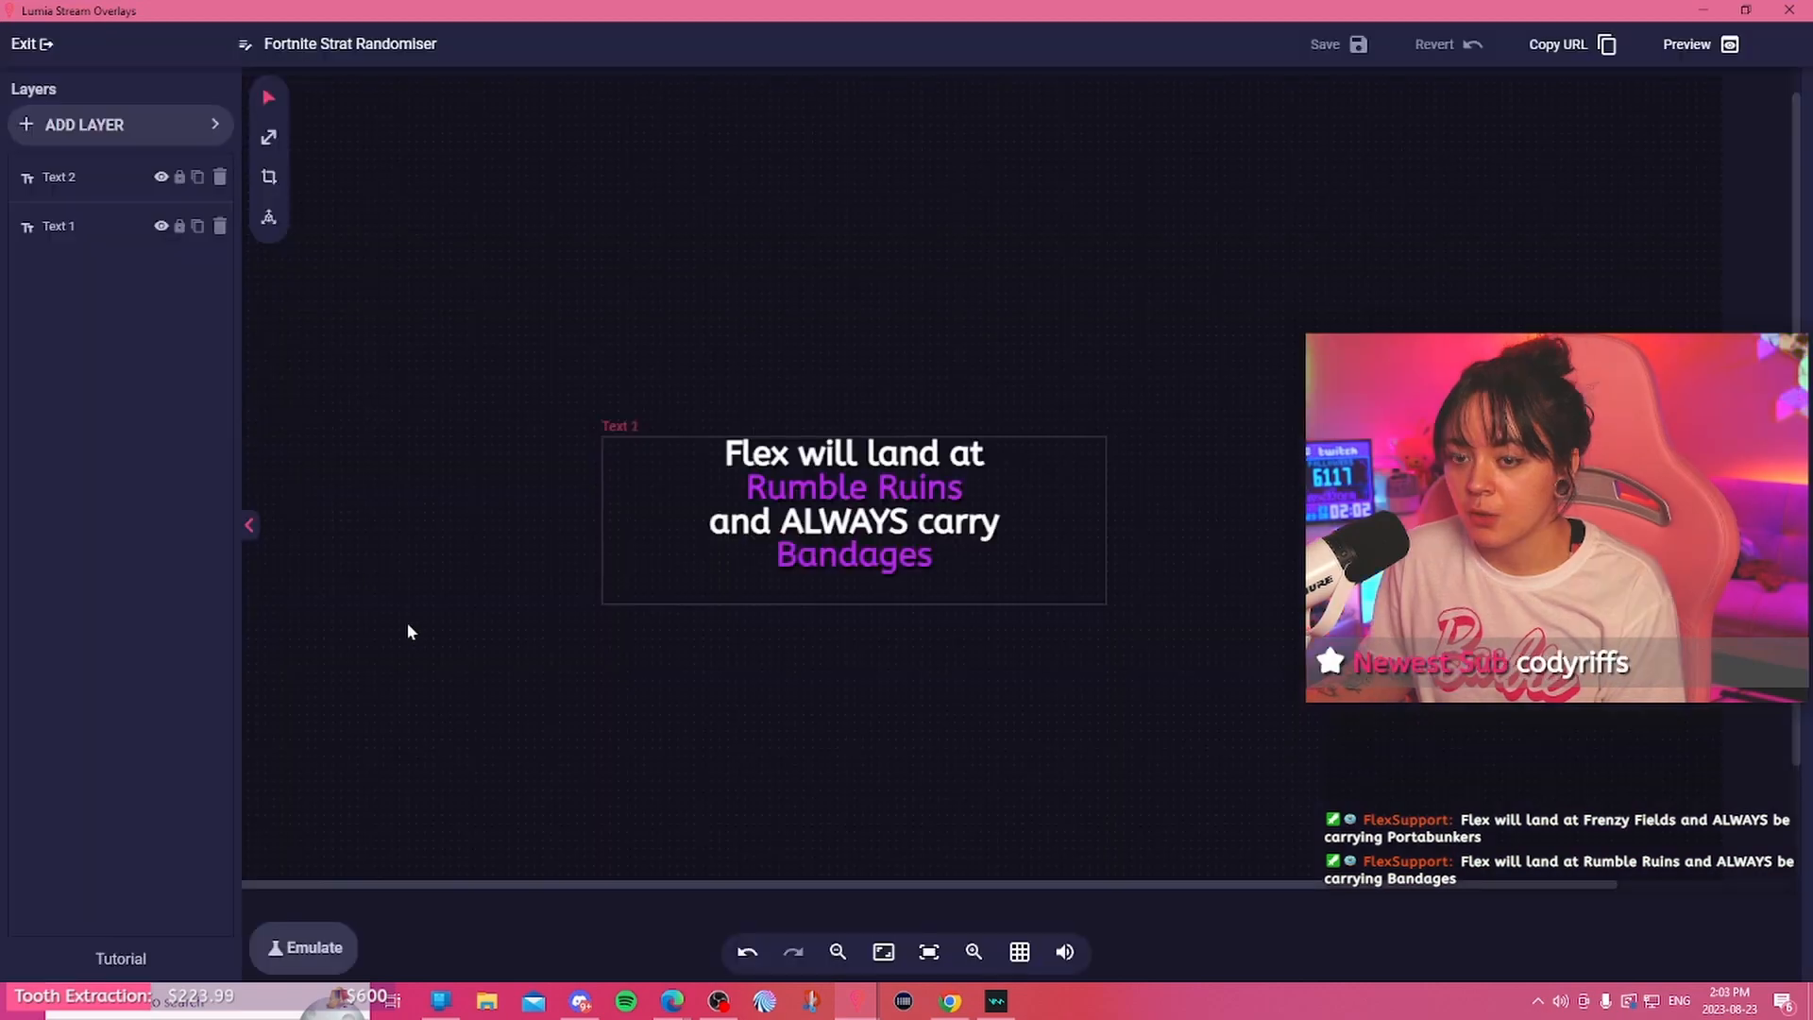
click(146, 117)
click(331, 317)
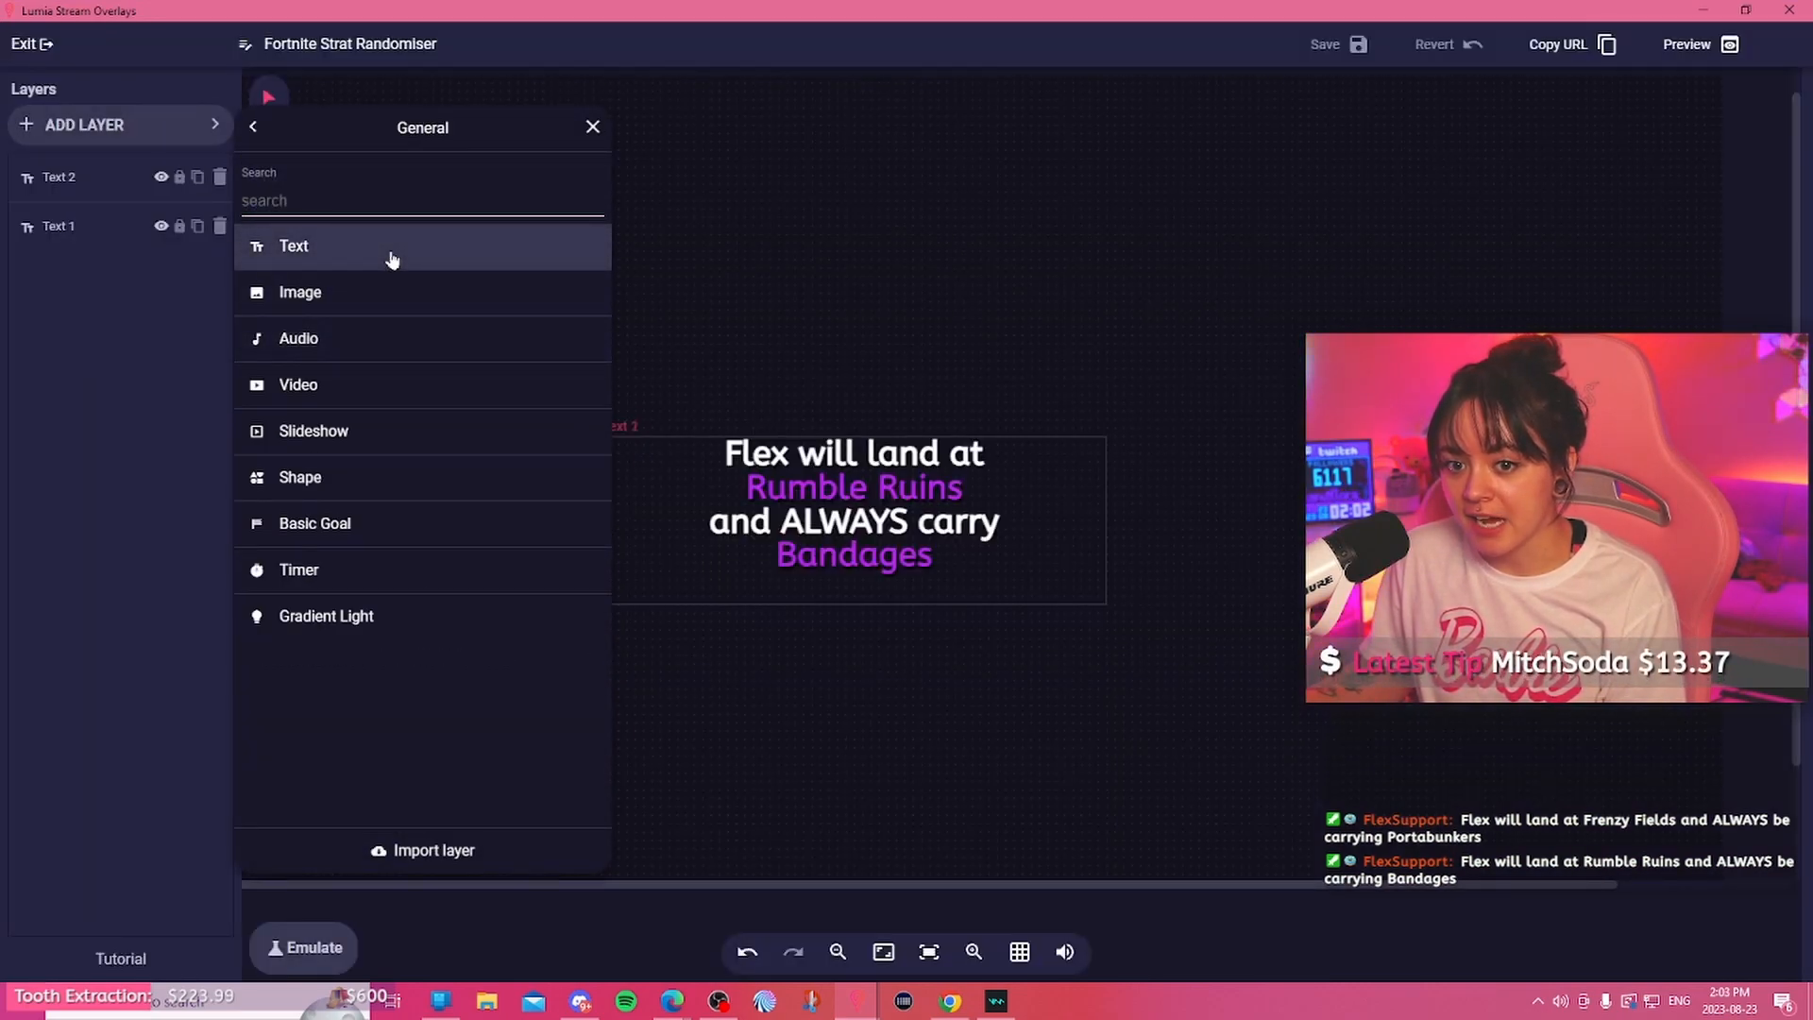
click(94, 266)
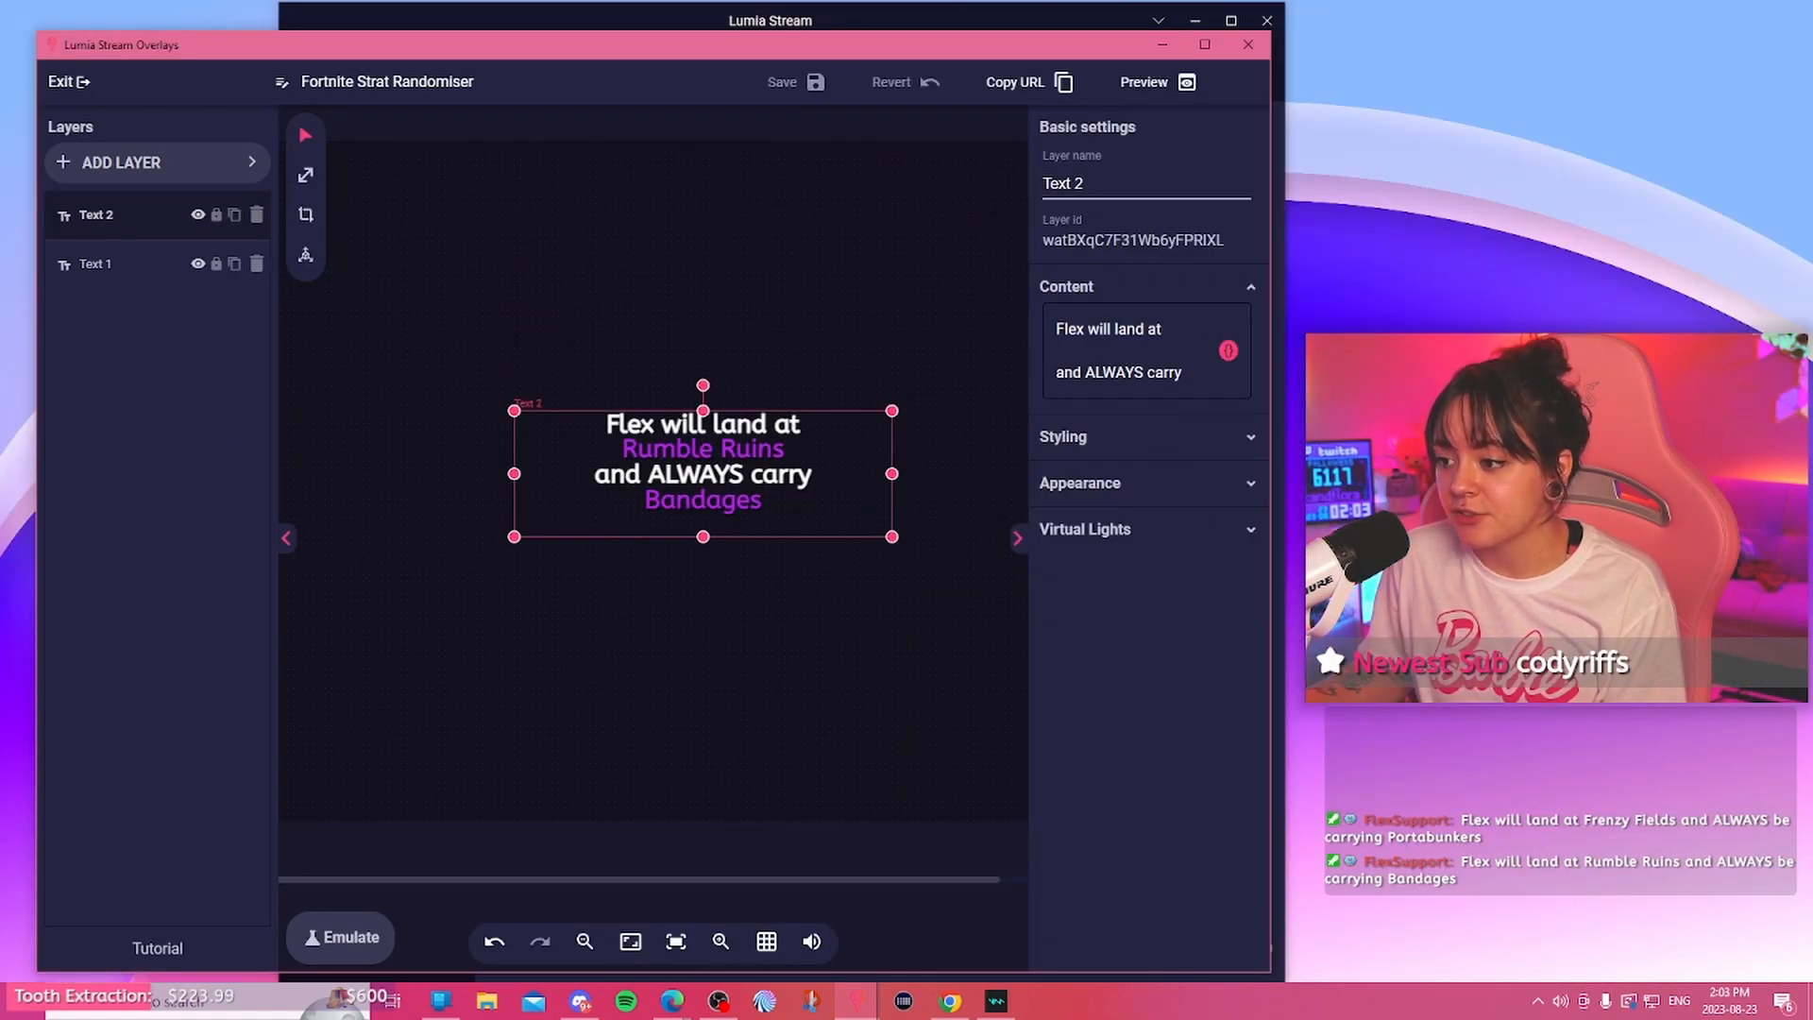
Step: Examine the fixed wording in the Text 2 layer's content and how that layer sits over Text 1
drag(1186, 373, 1046, 350)
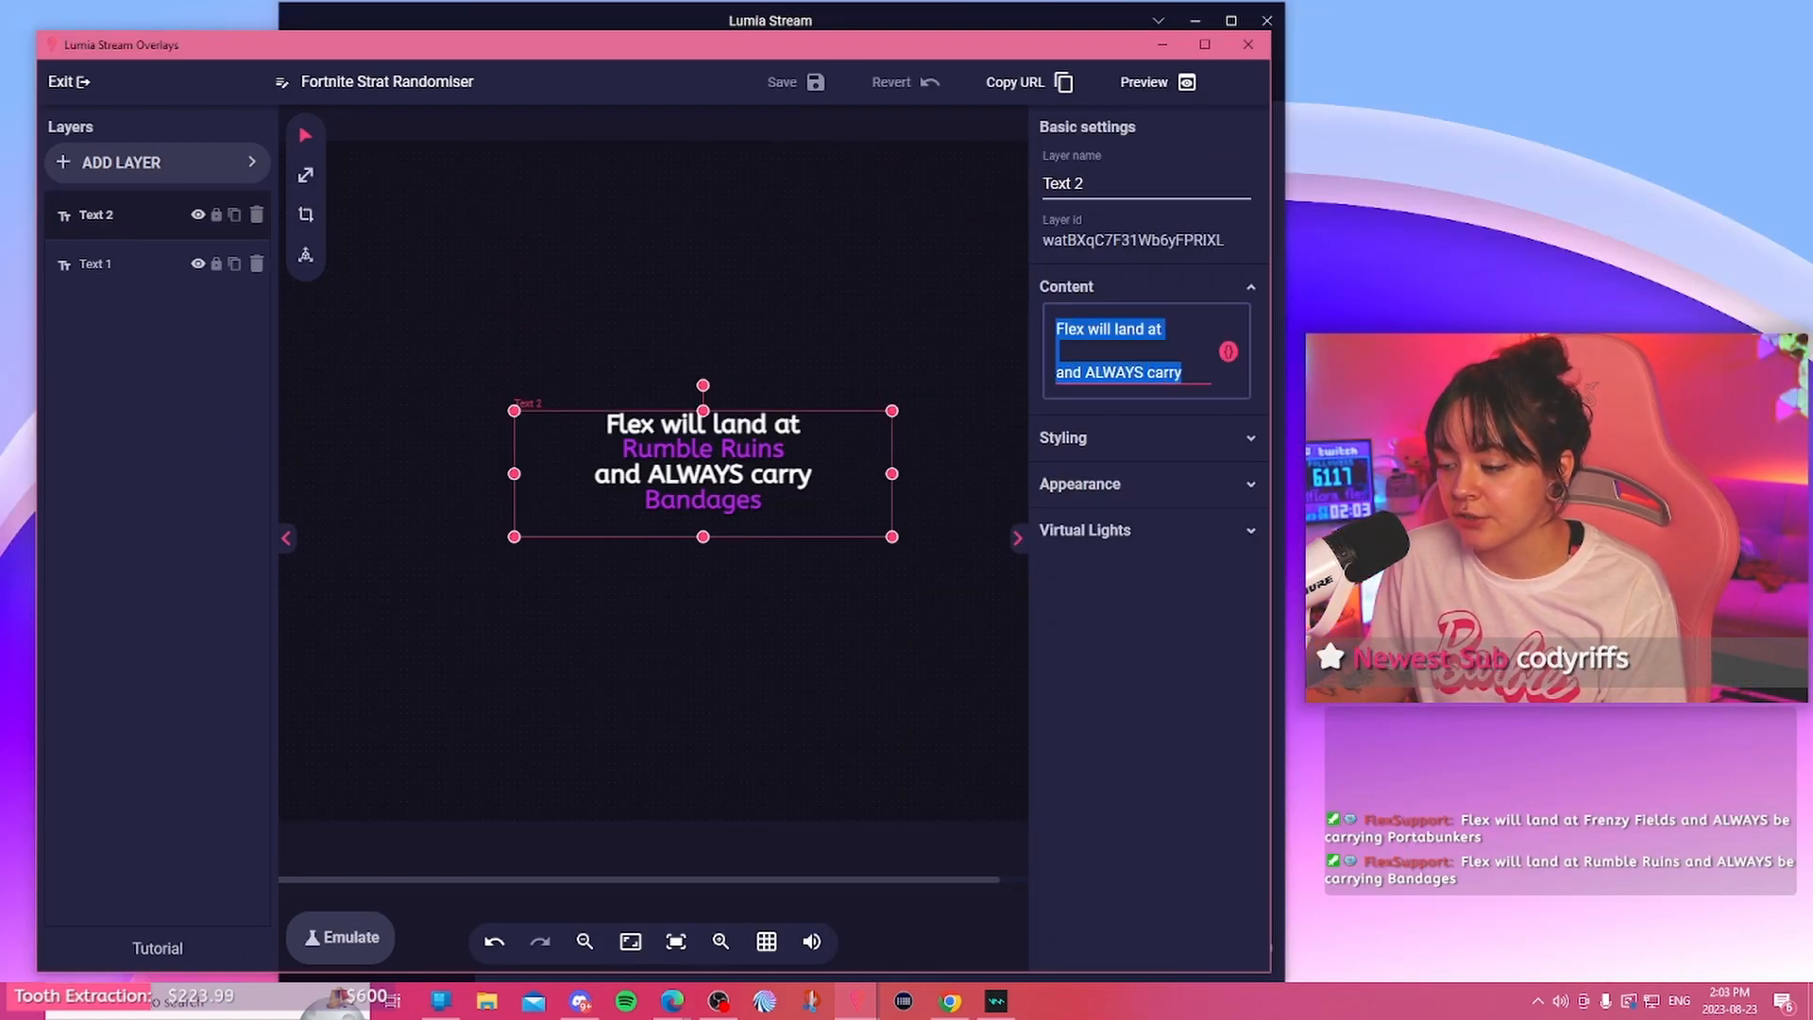
click(1184, 373)
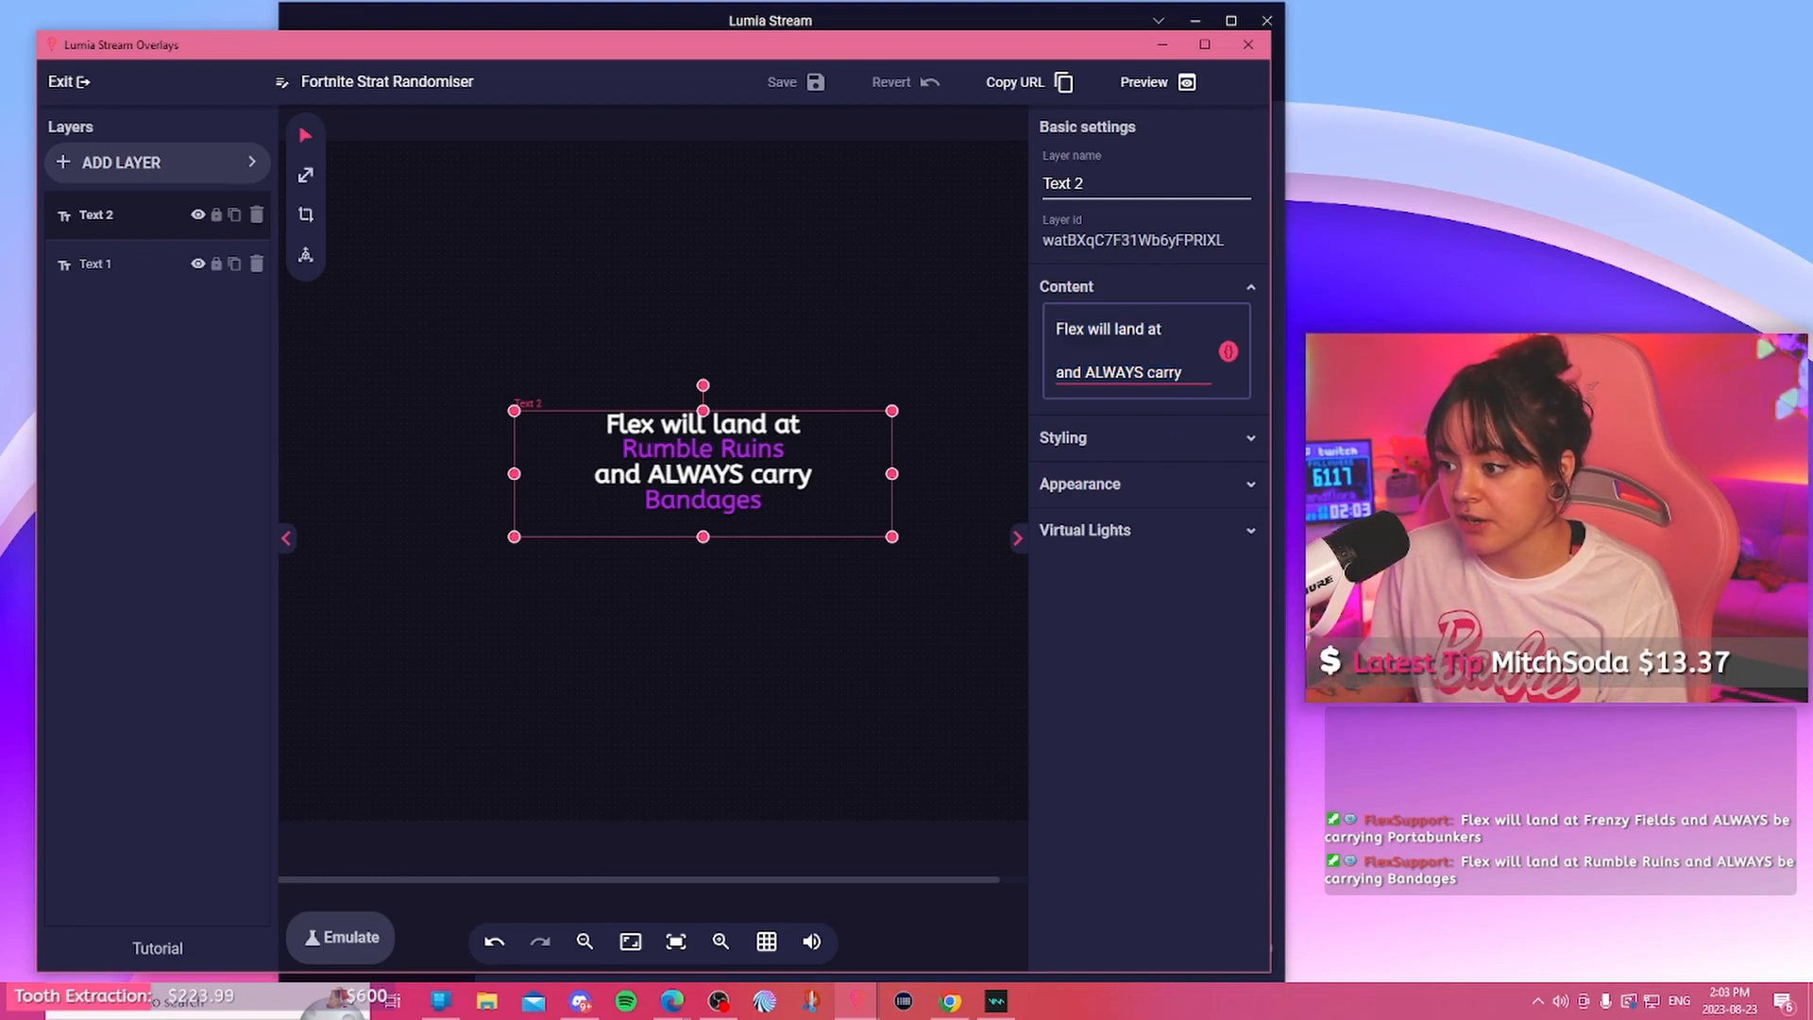
click(776, 533)
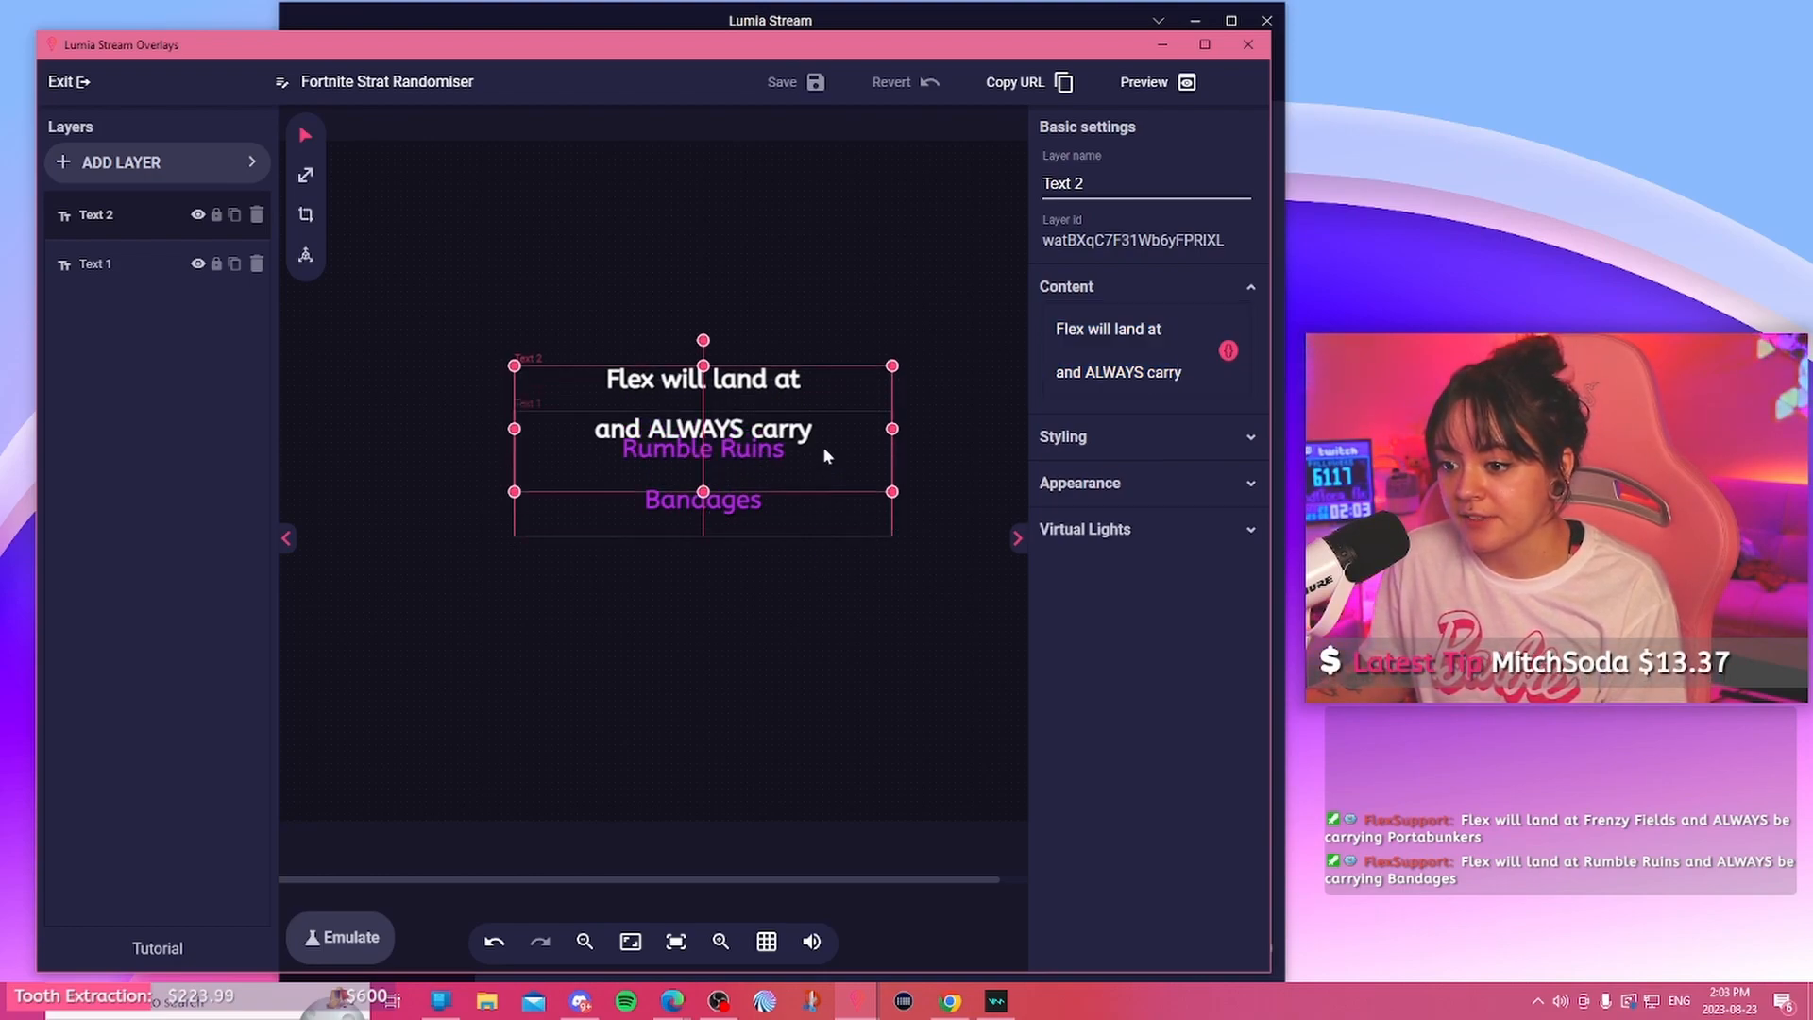
Step: Examine the Text 1 layer's content, including the blank lines around the {{FNOverlayDrop}} and {{FNOverlayABC}} variables
click(832, 508)
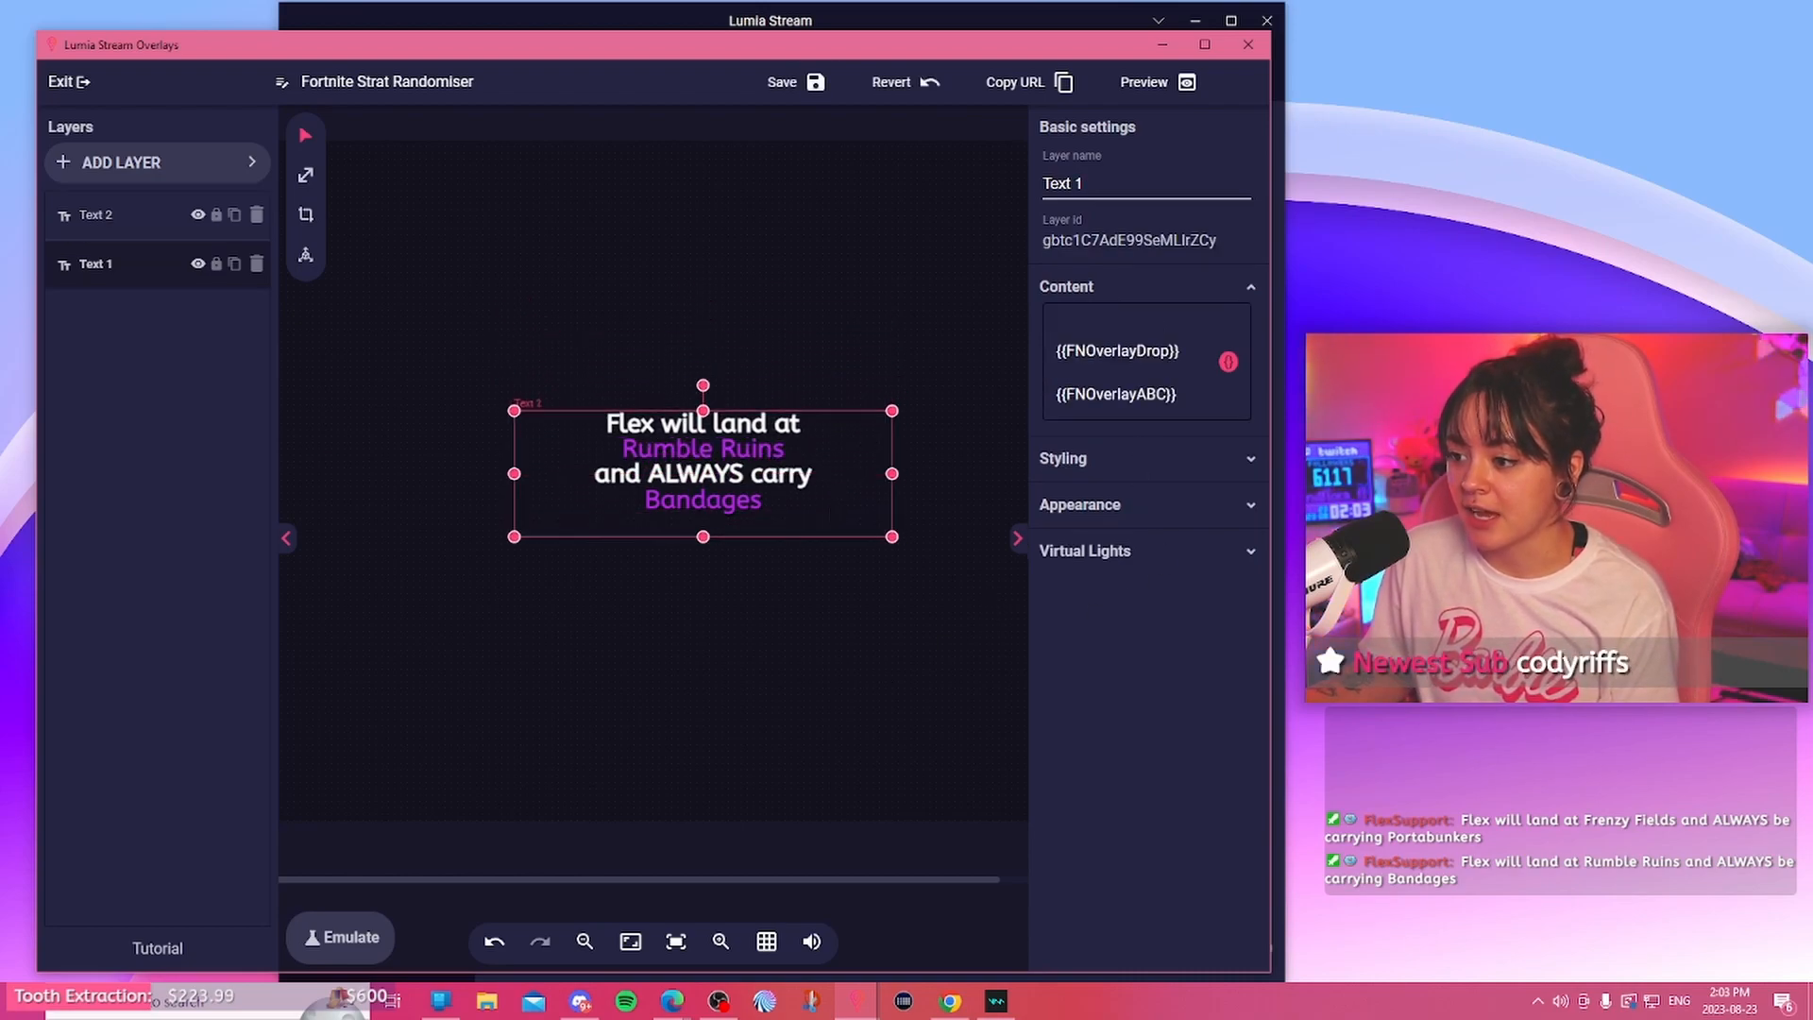
click(1141, 416)
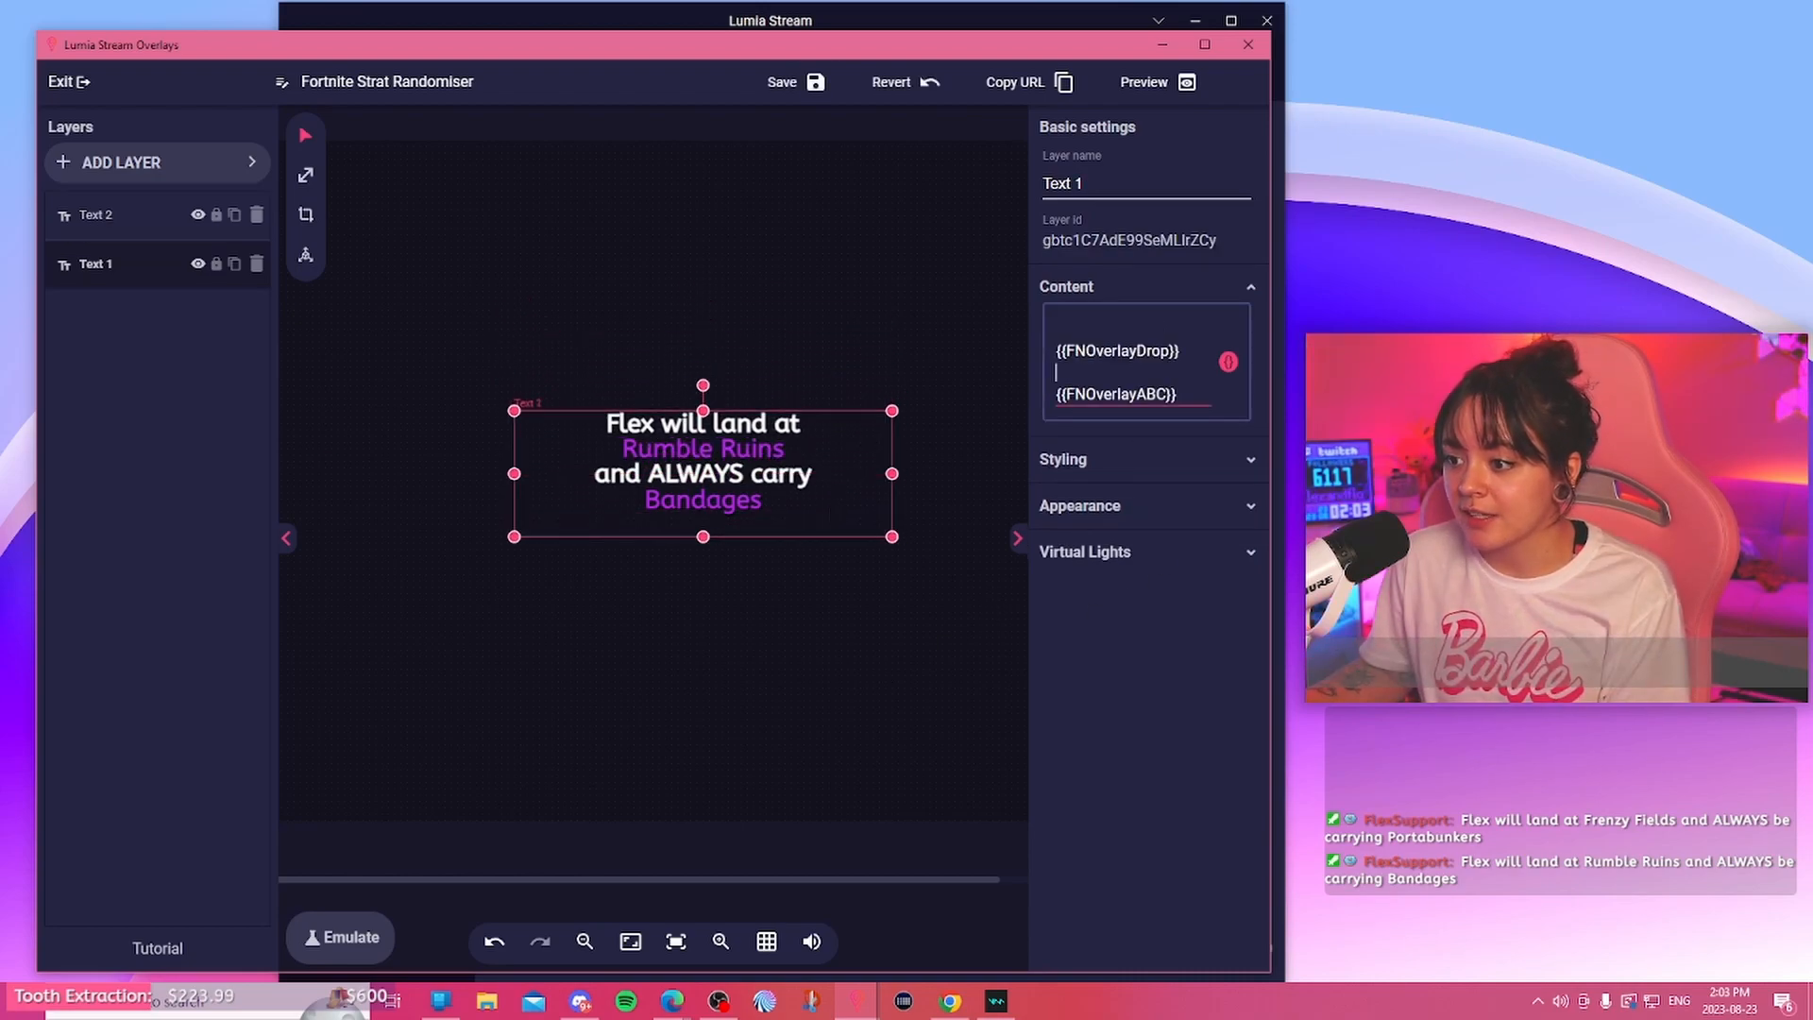
key(Down)
key(Down)
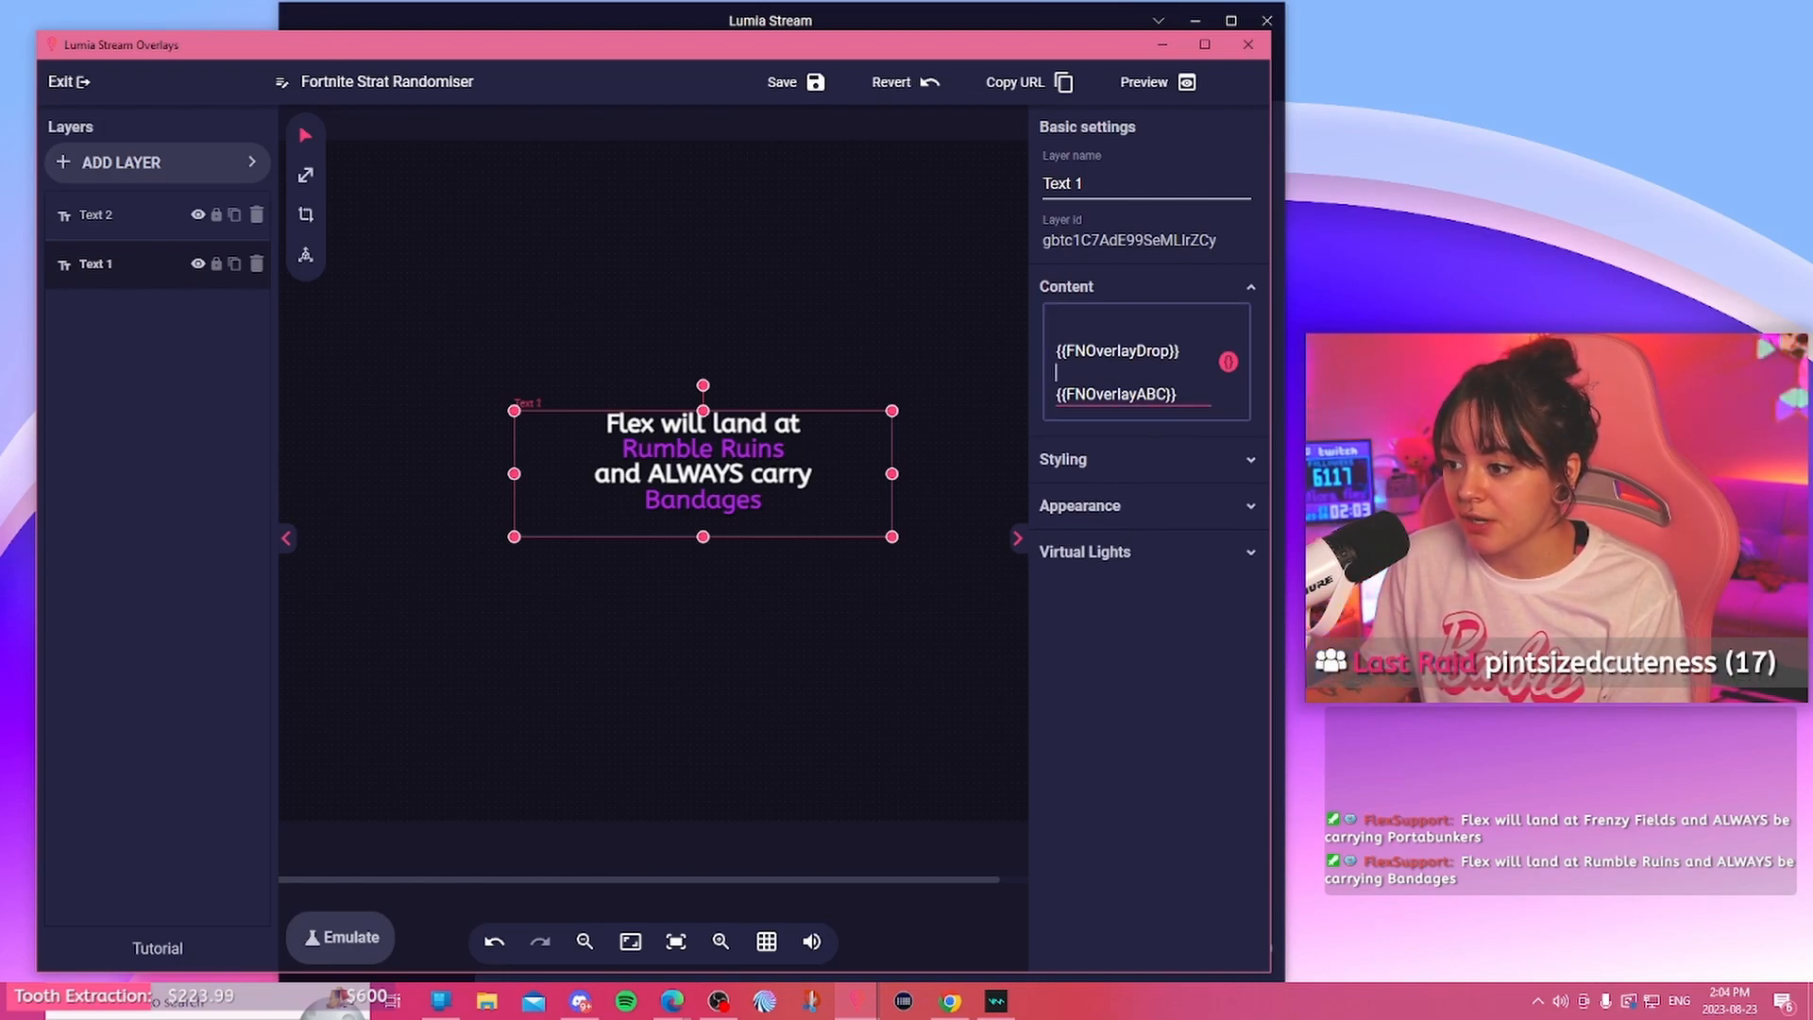
drag(1181, 351, 1179, 395)
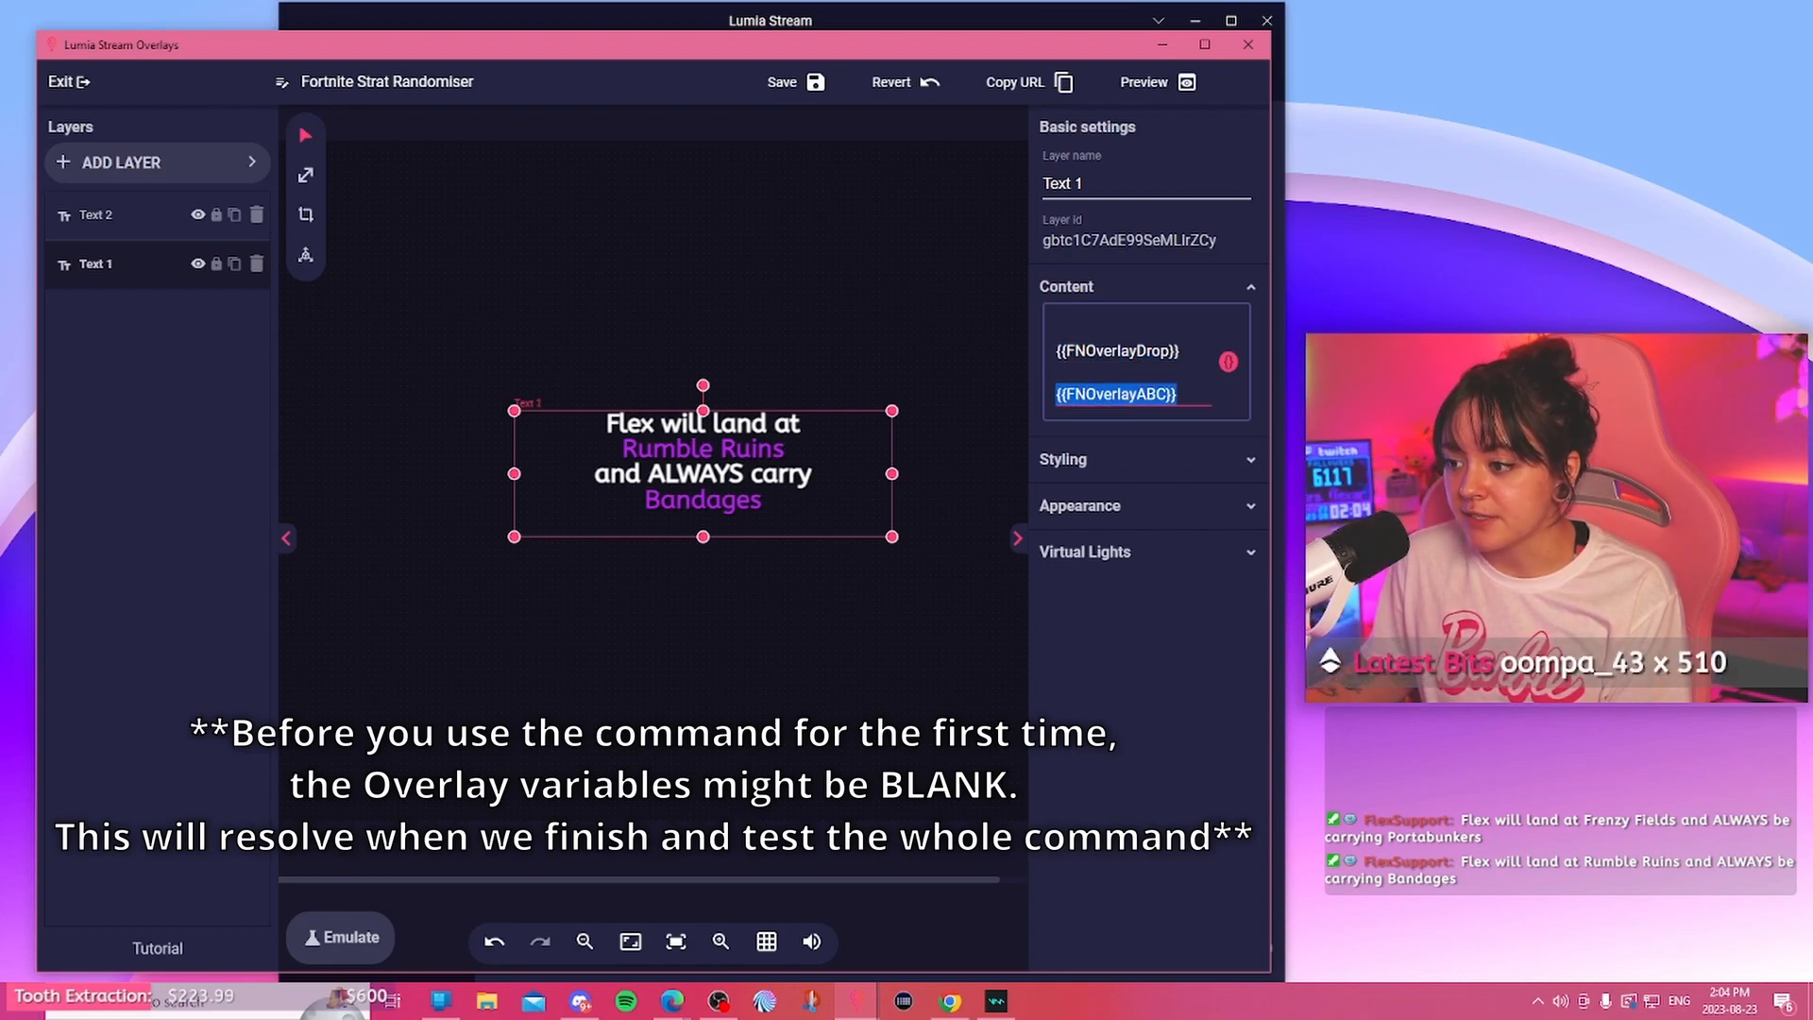
click(1180, 395)
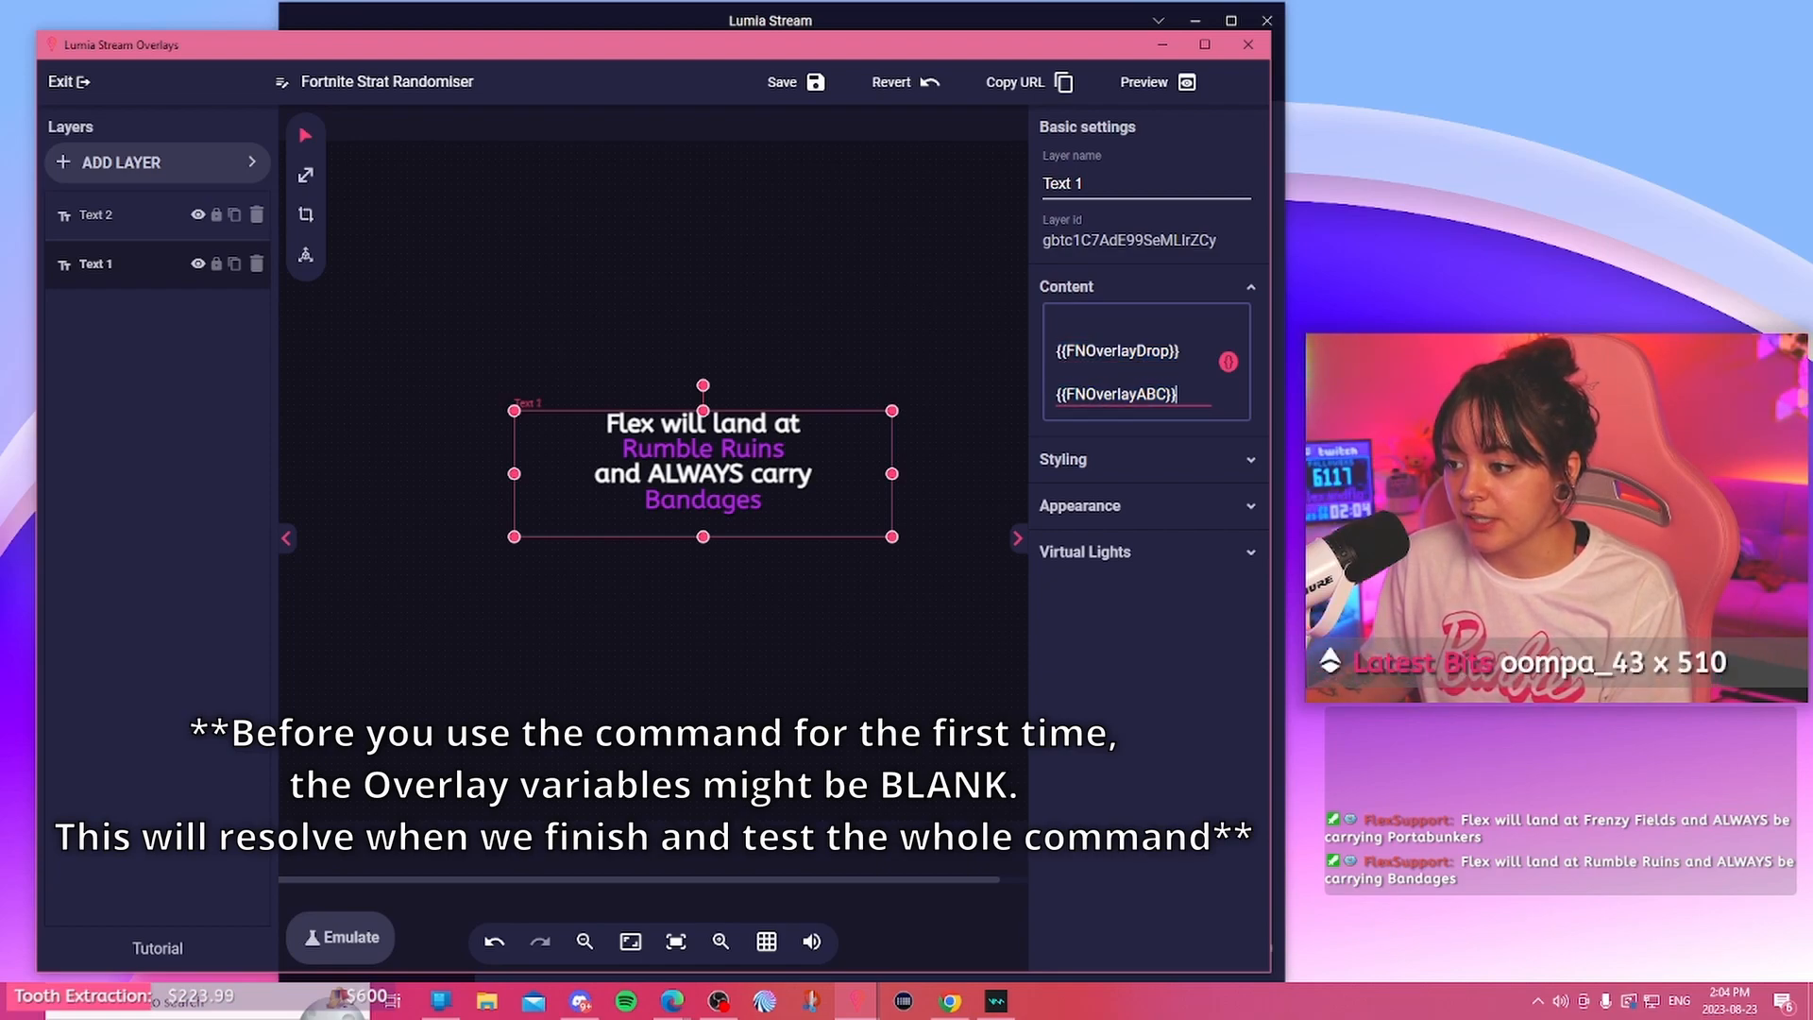
Step: Open the variable list for the Text 1 content and find the custom Fortnite variables
click(1229, 368)
scroll(677, 803, down, 5)
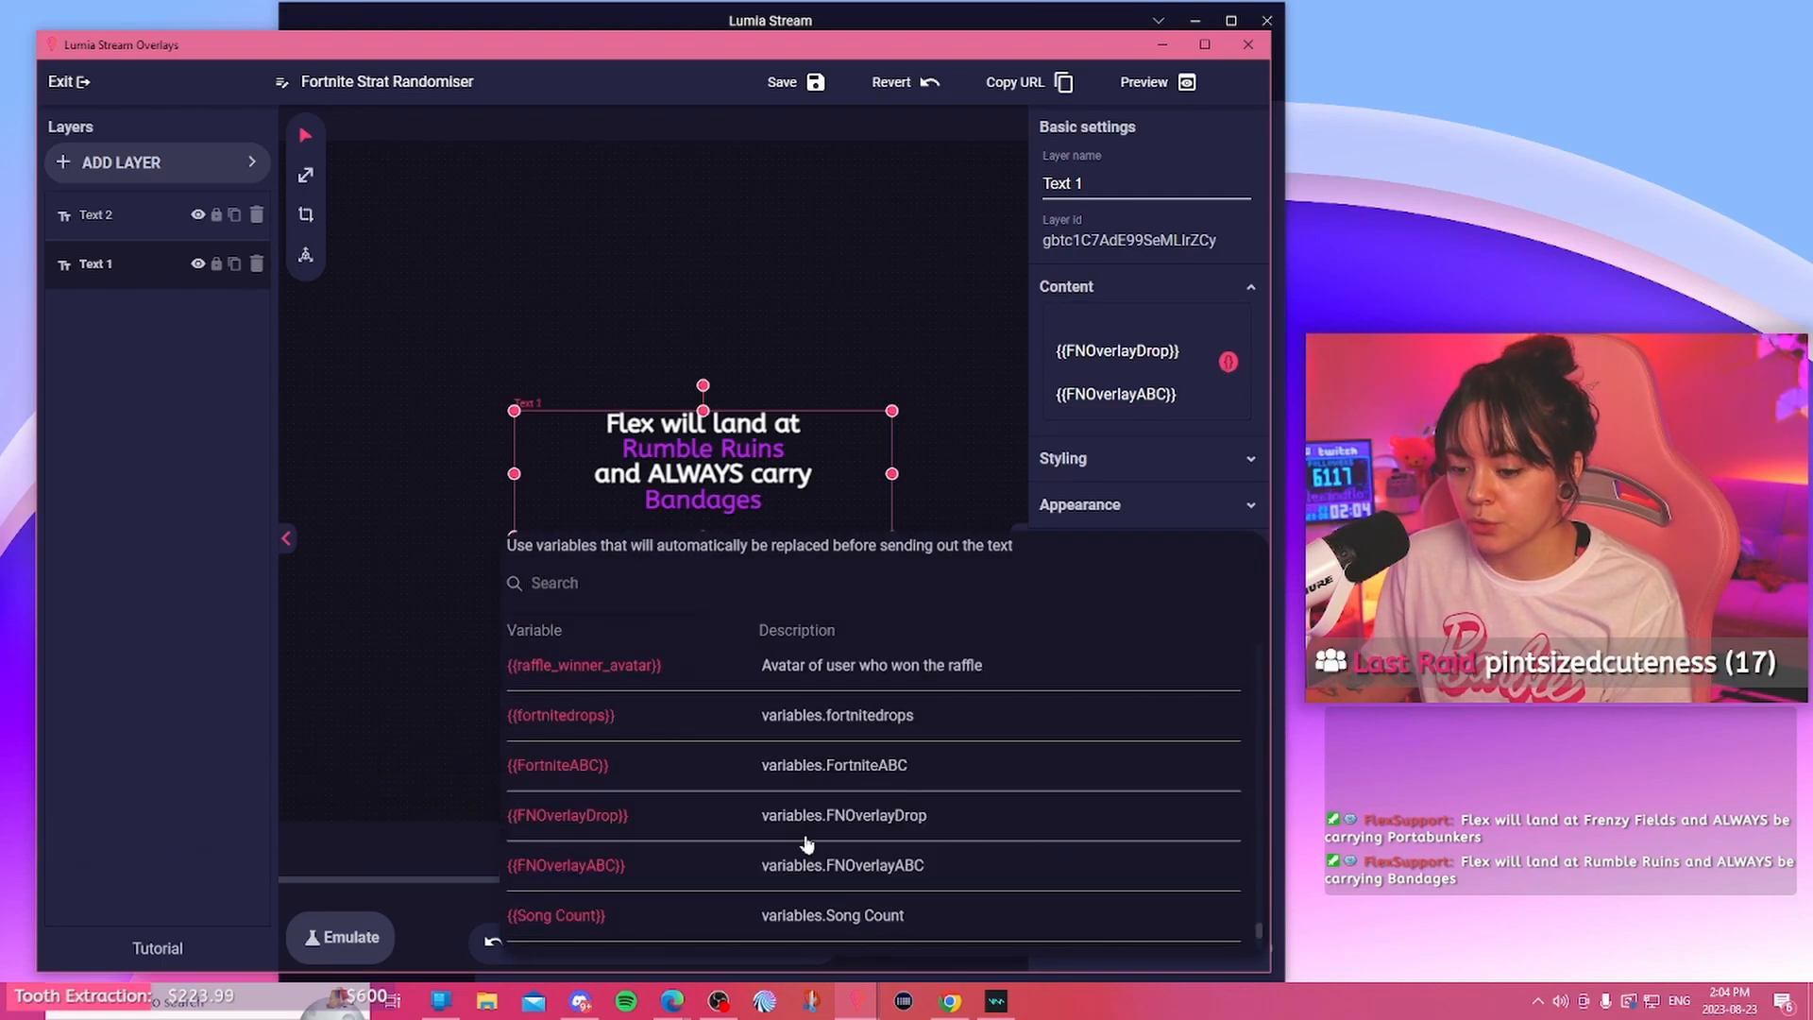
click(593, 778)
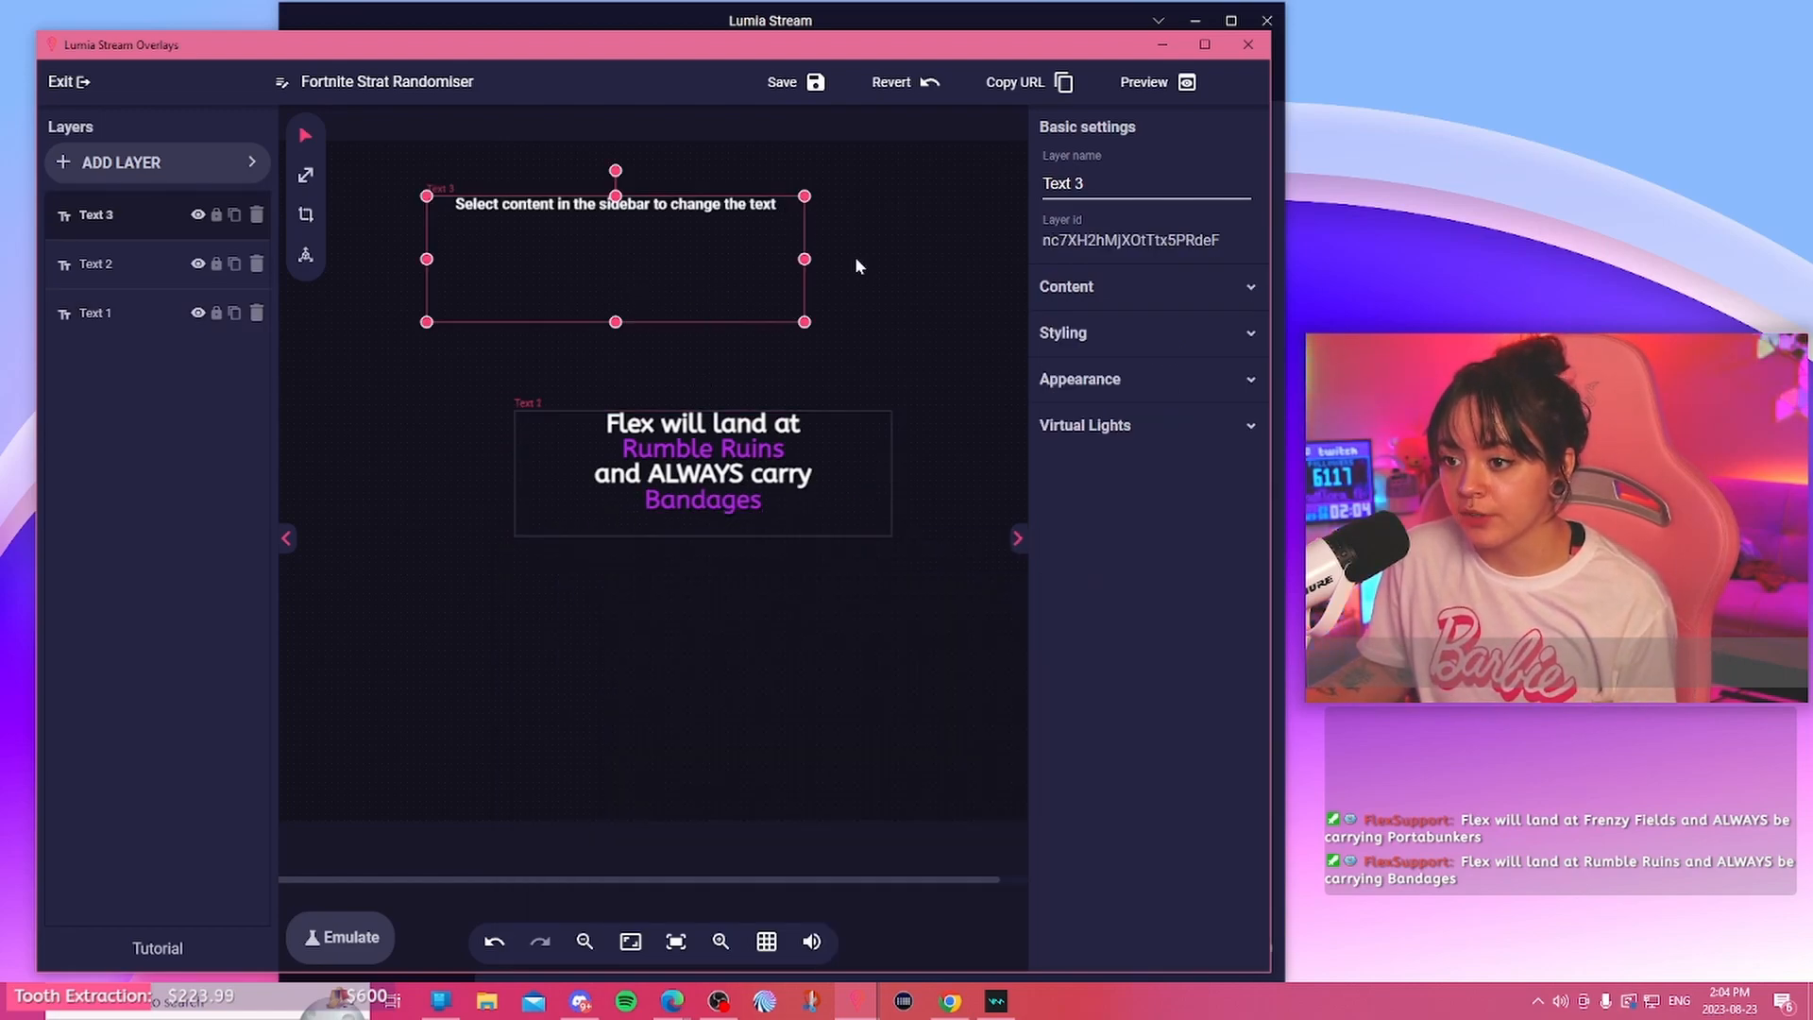
Step: Clear the Text 3 layer's placeholder content and insert the {{FortniteABC}} custom variable in its place
click(1072, 286)
drag(1084, 373, 1035, 314)
key(BackSpace)
click(1228, 329)
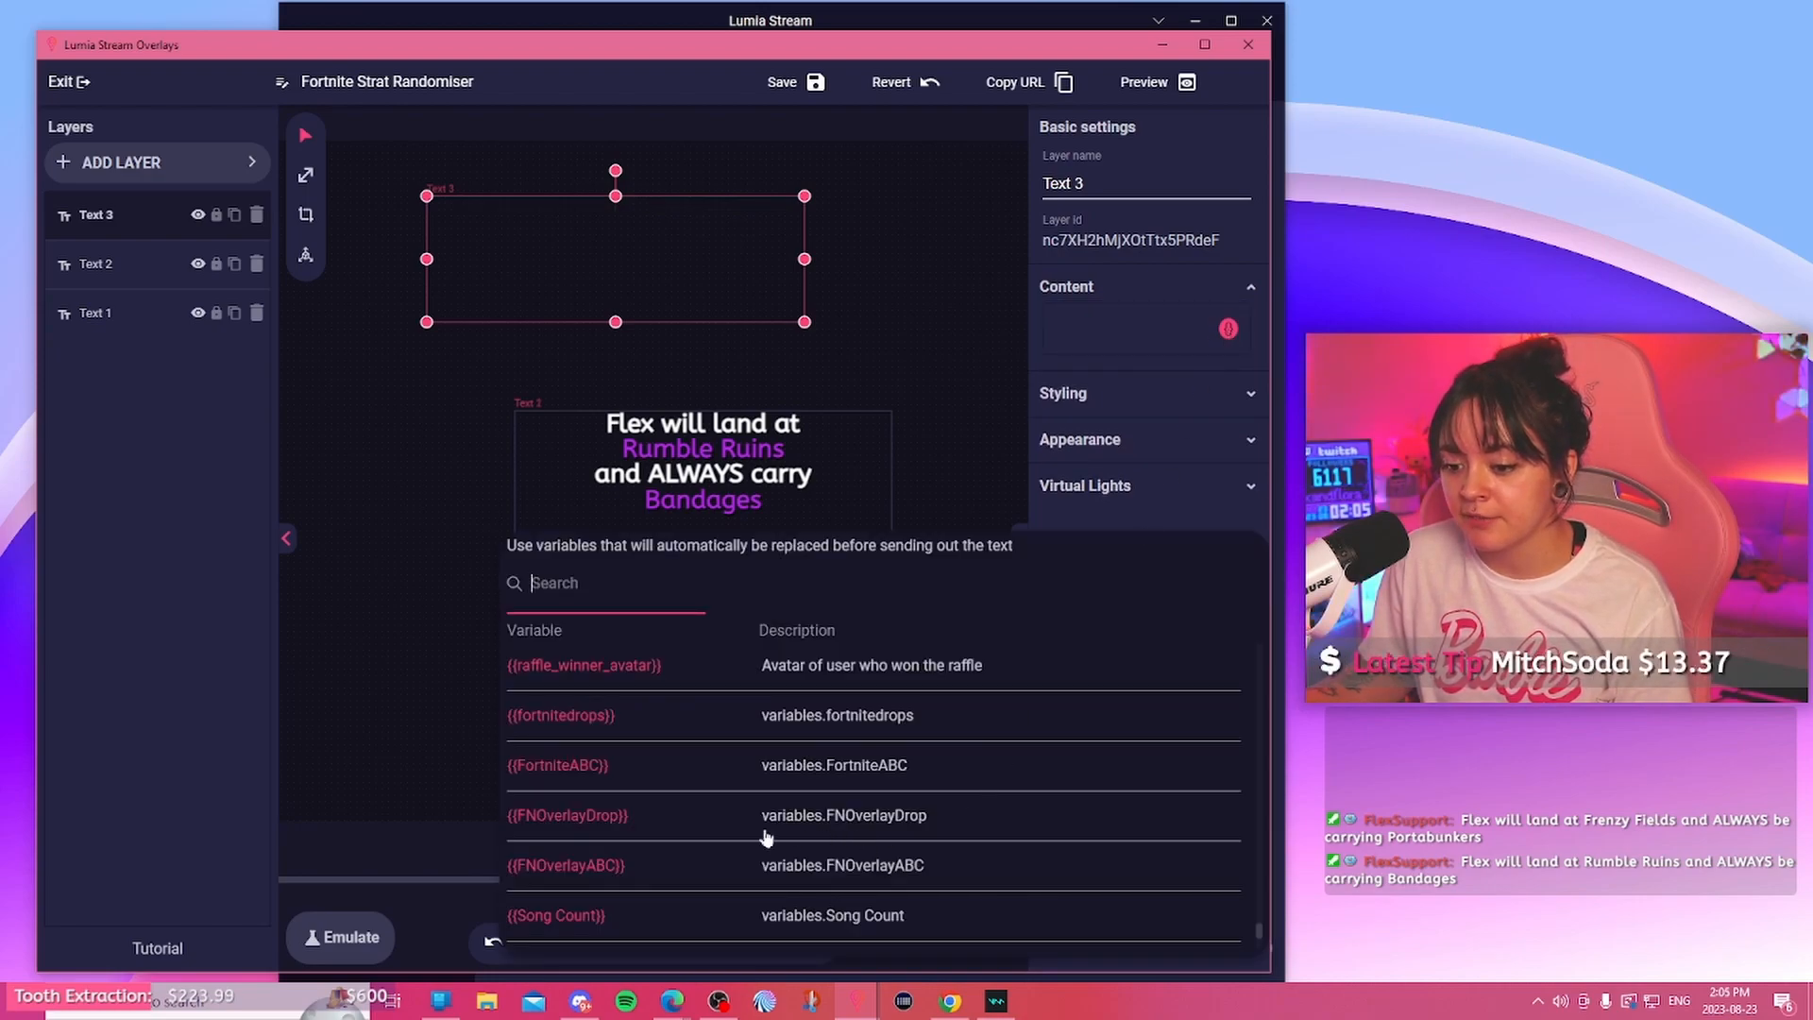
click(584, 767)
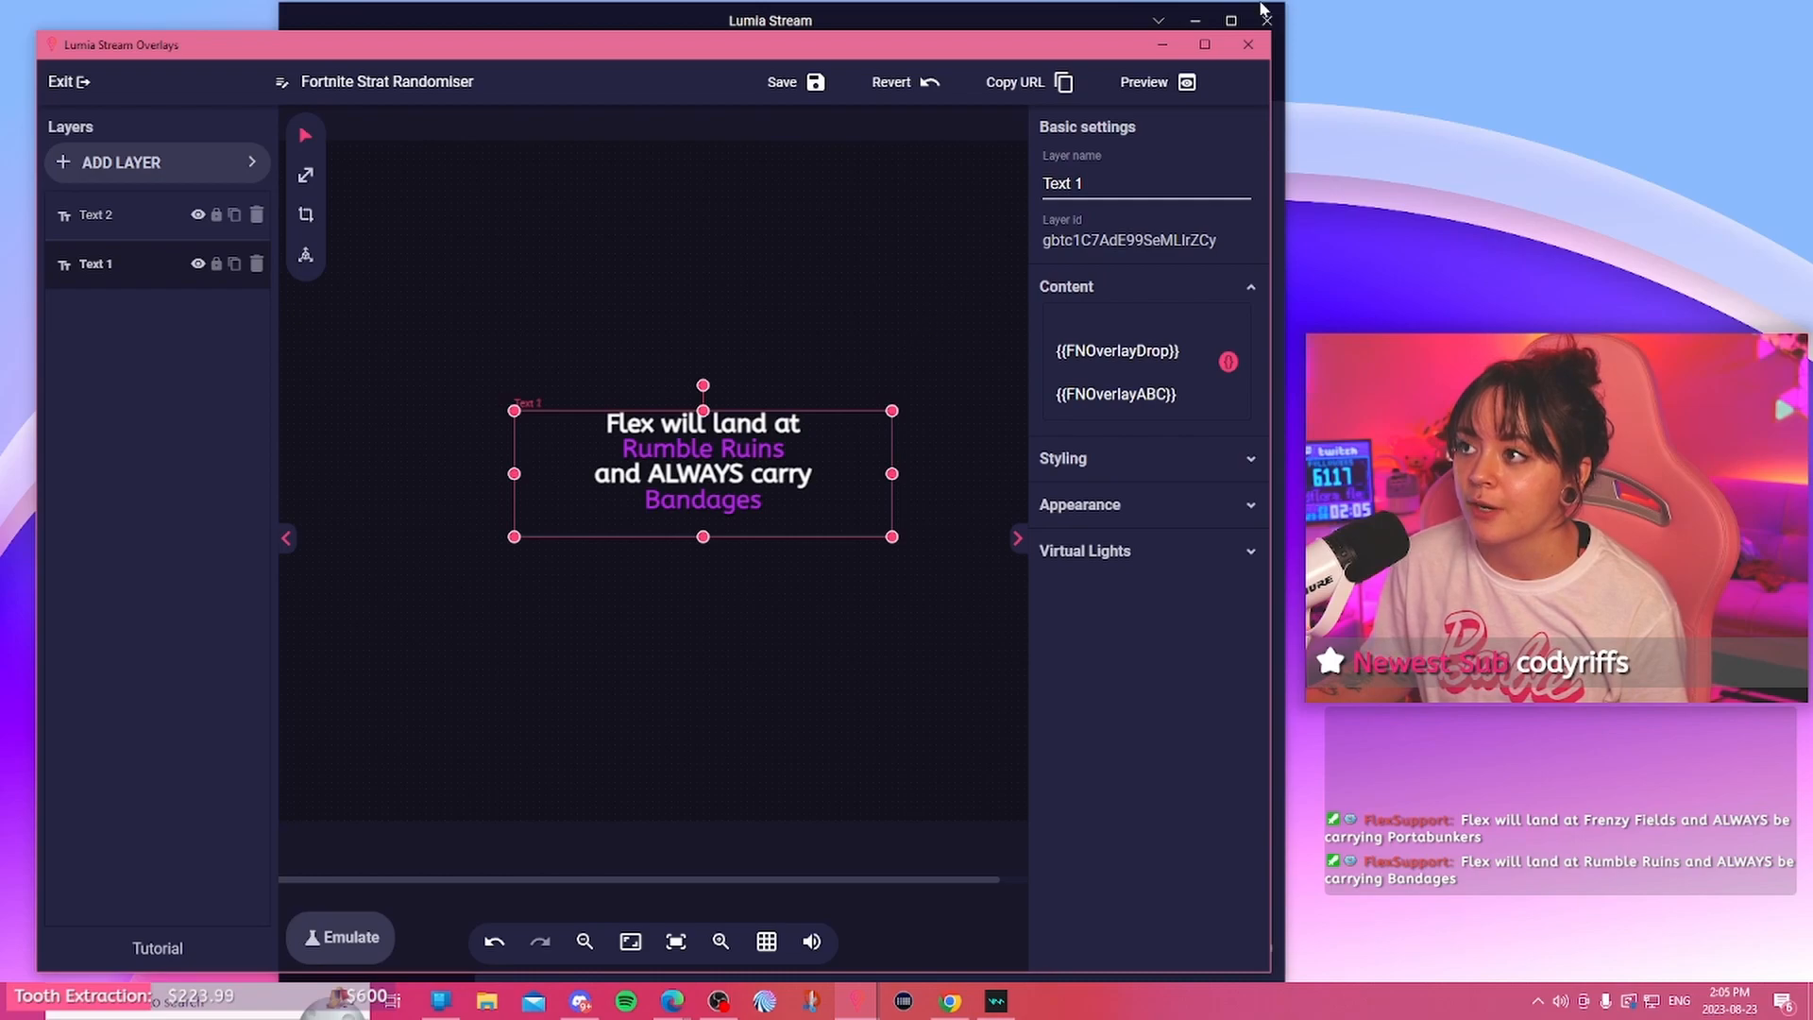
Step: Close the overlay editor and create a chat command from scratch named strat, with user levels User and Mod
click(1248, 44)
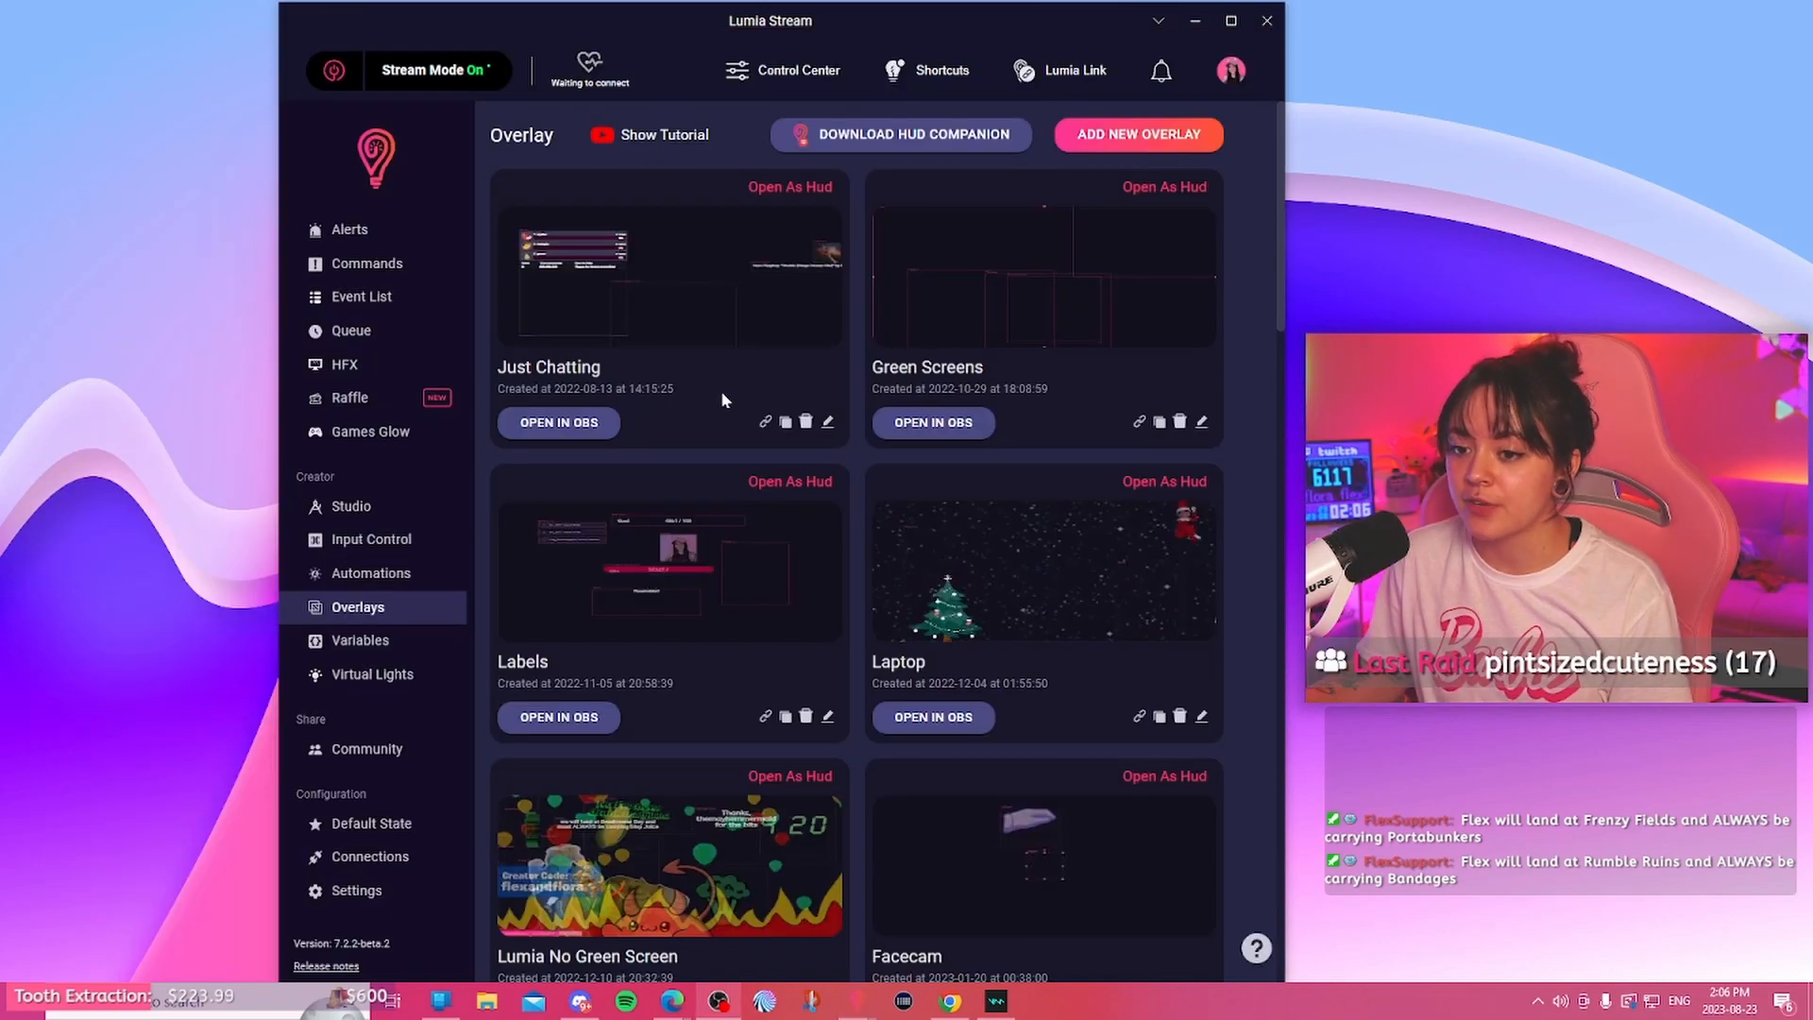
click(367, 263)
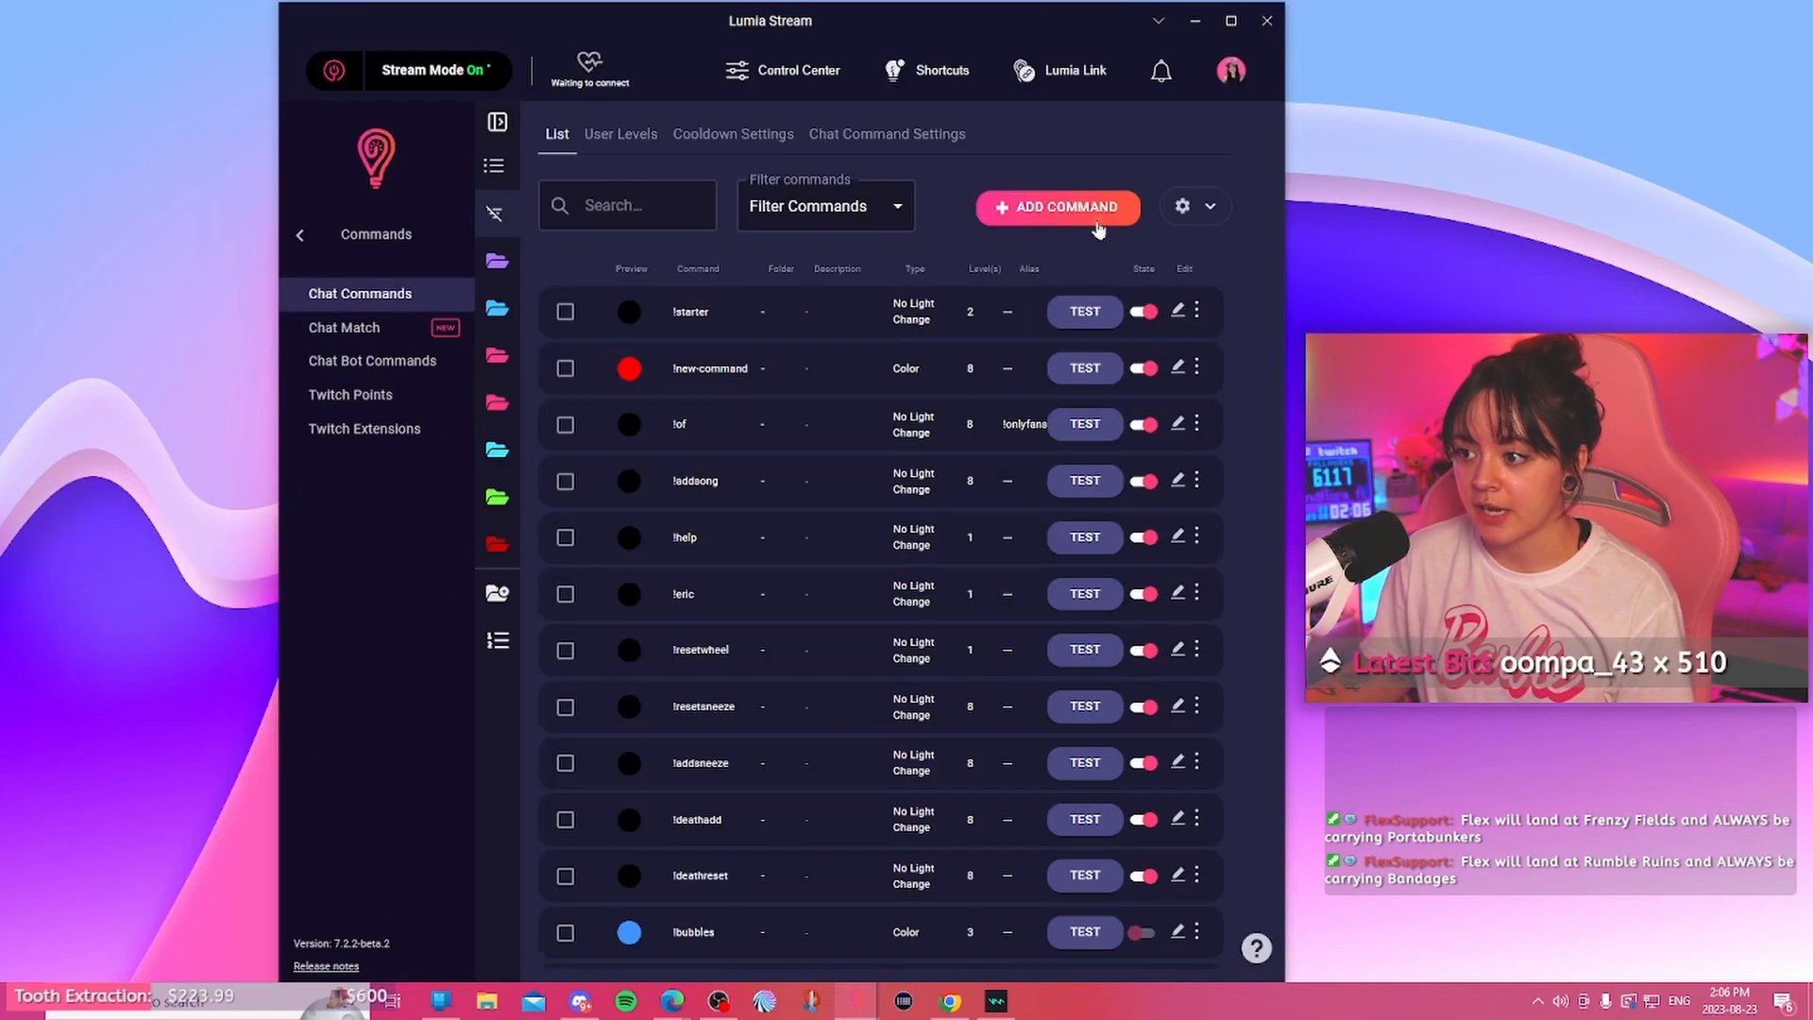
click(1060, 202)
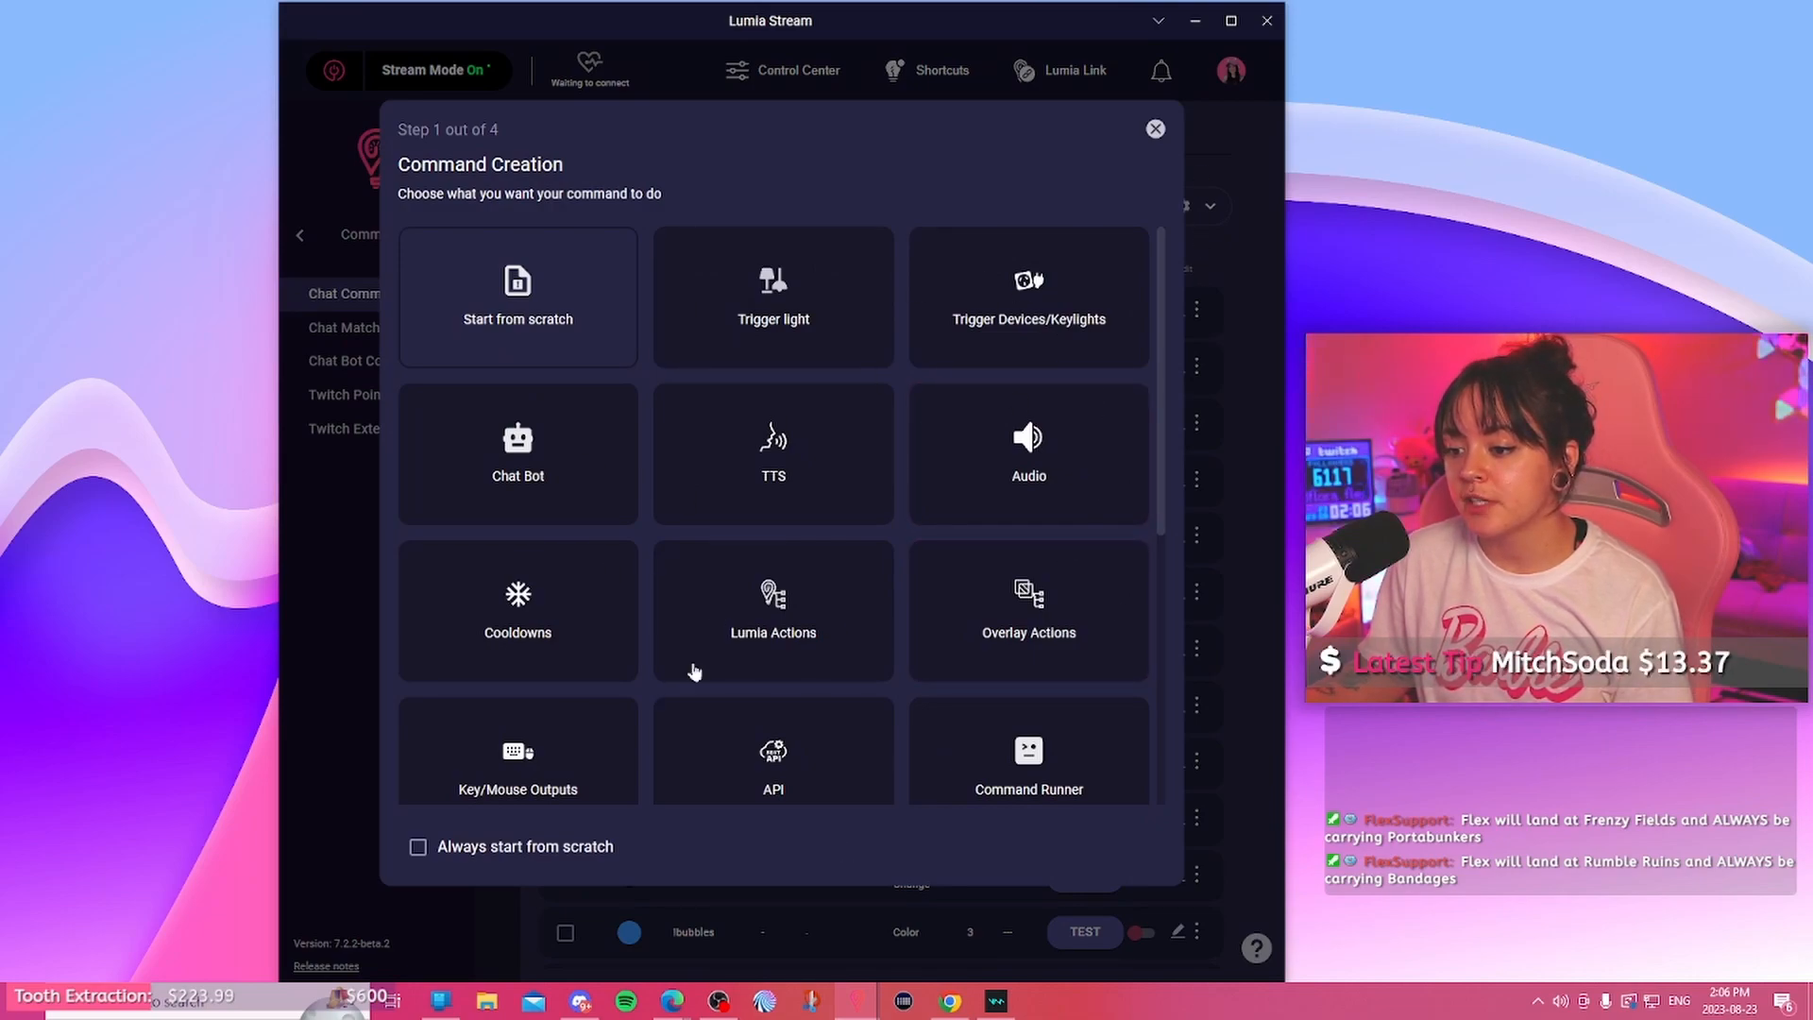
click(560, 322)
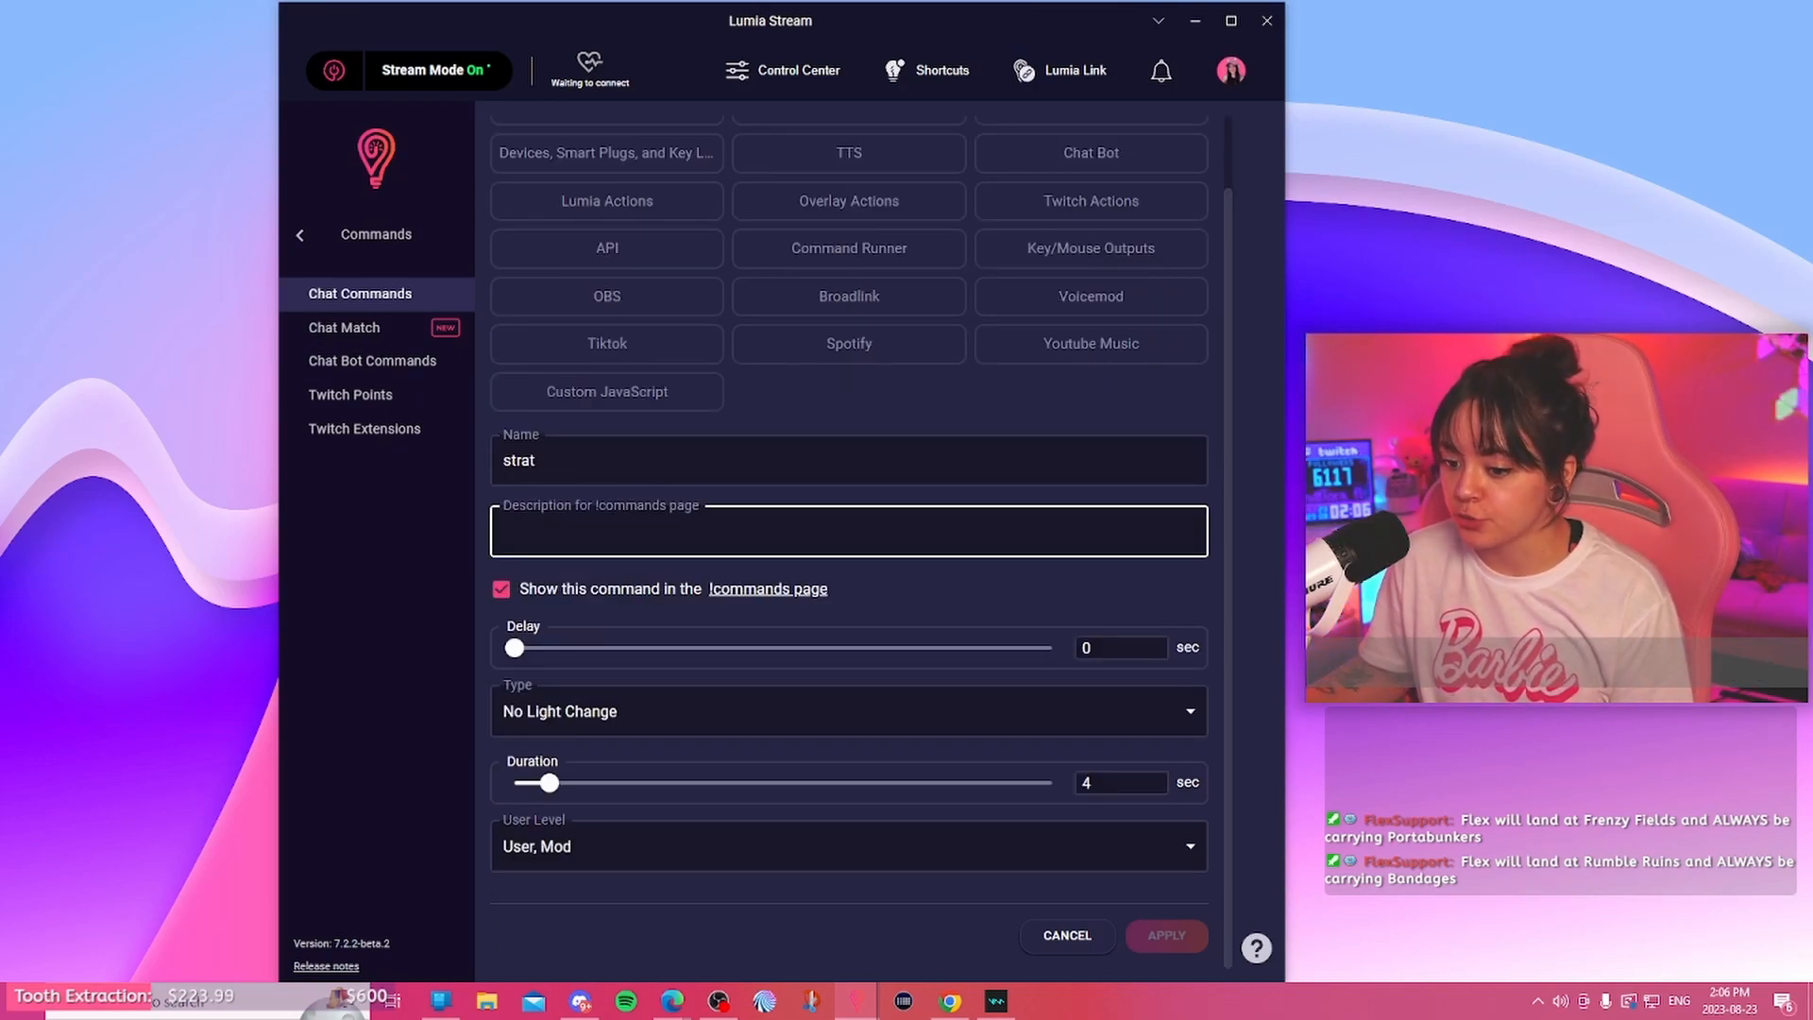
click(650, 853)
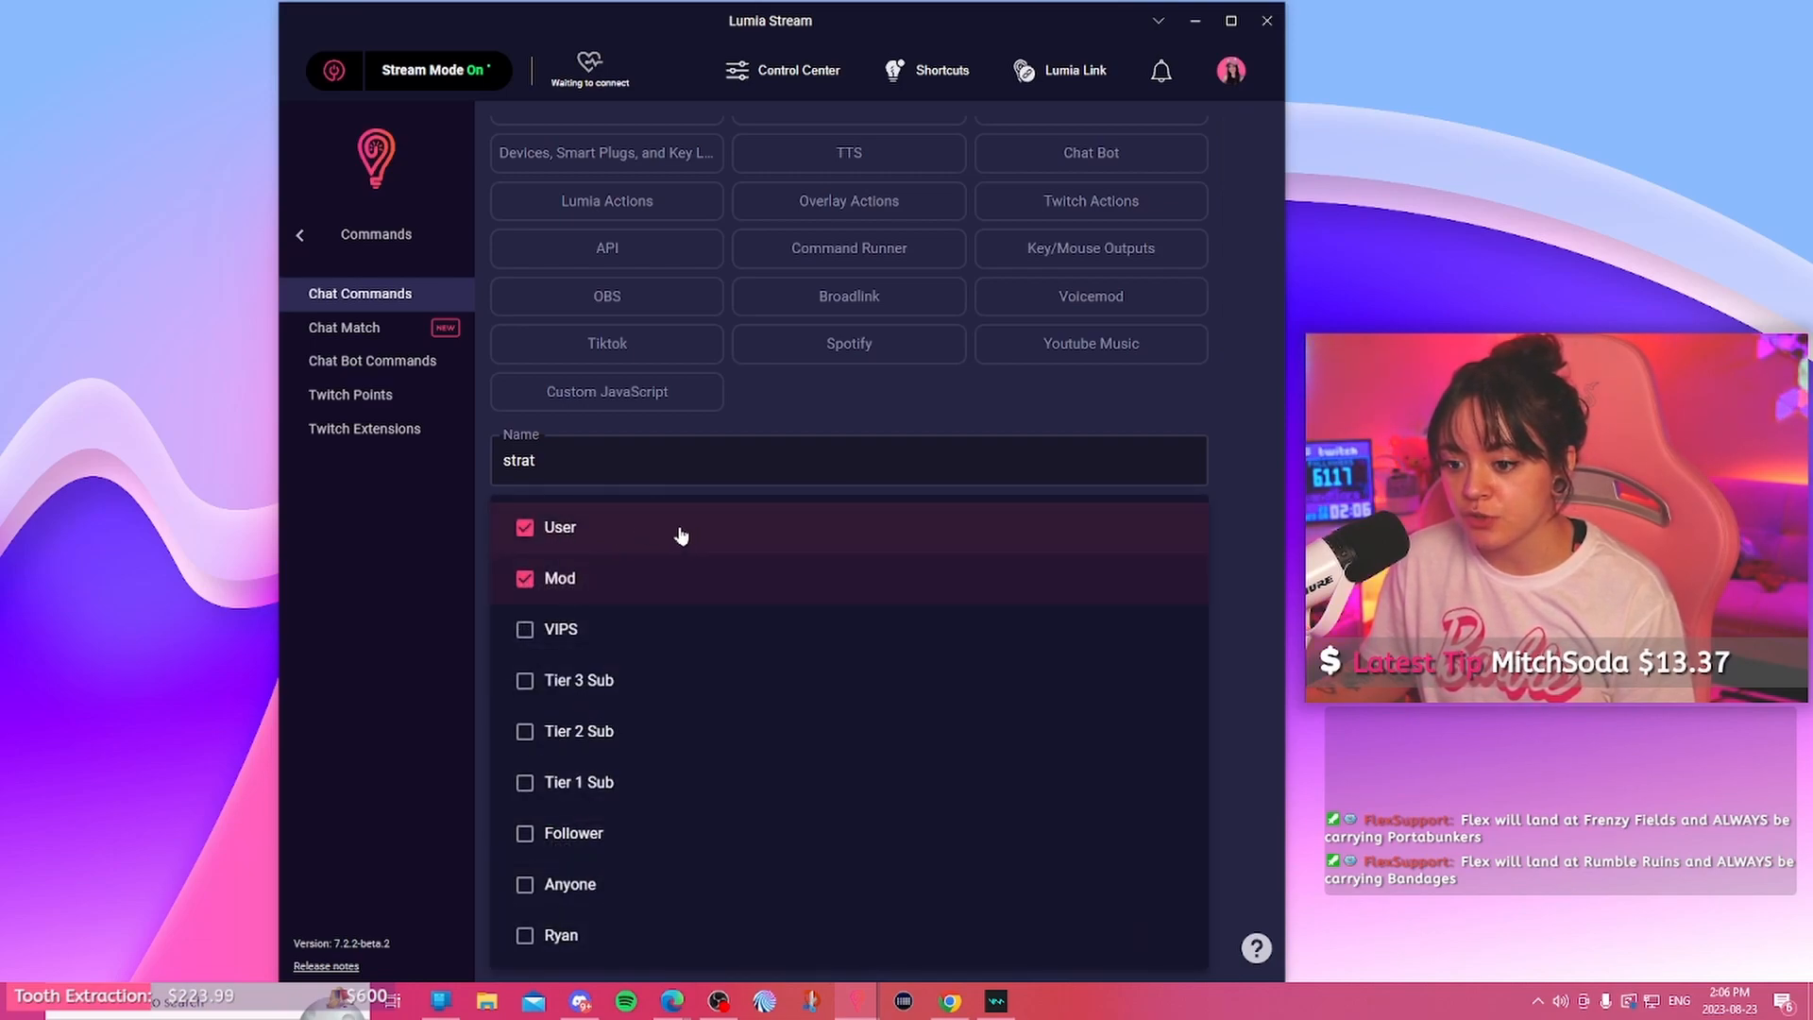
click(837, 486)
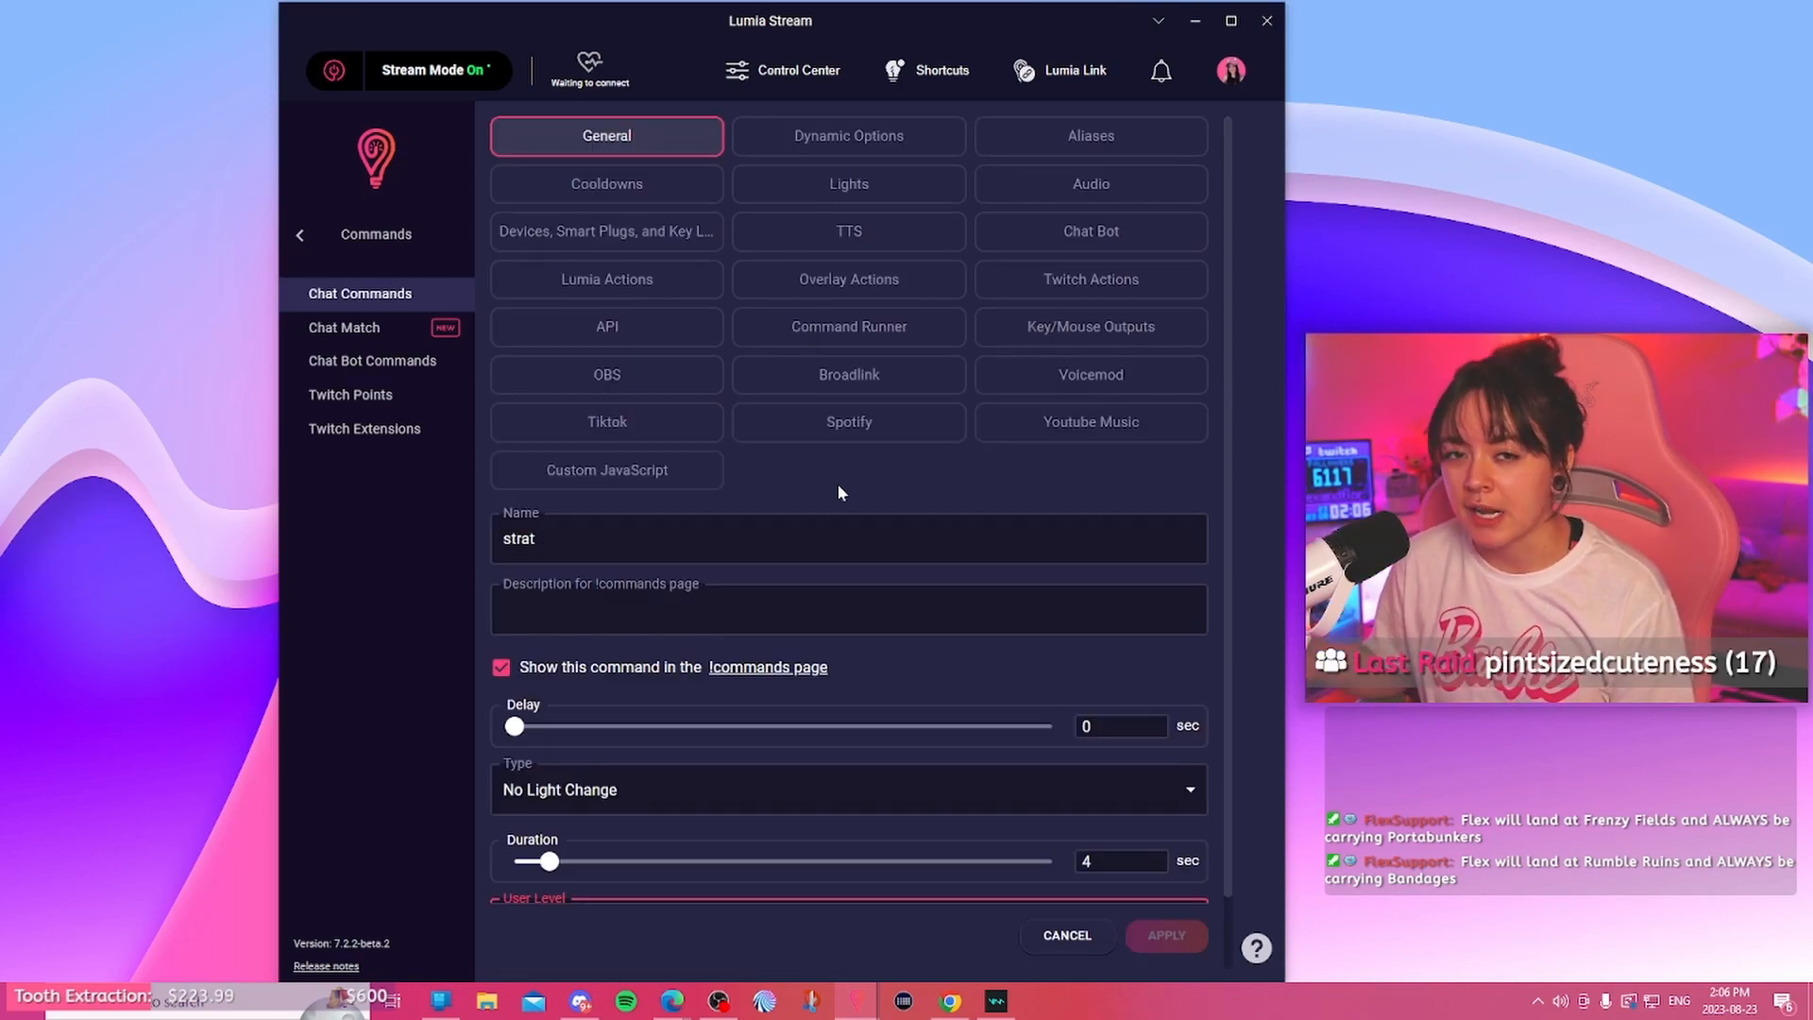
Step: Prepare an Update Variable action for the FNOverlayDrop variable in the strat command's Lumia Actions
click(636, 282)
scroll(1062, 518, down, 1)
click(605, 539)
text(upda)
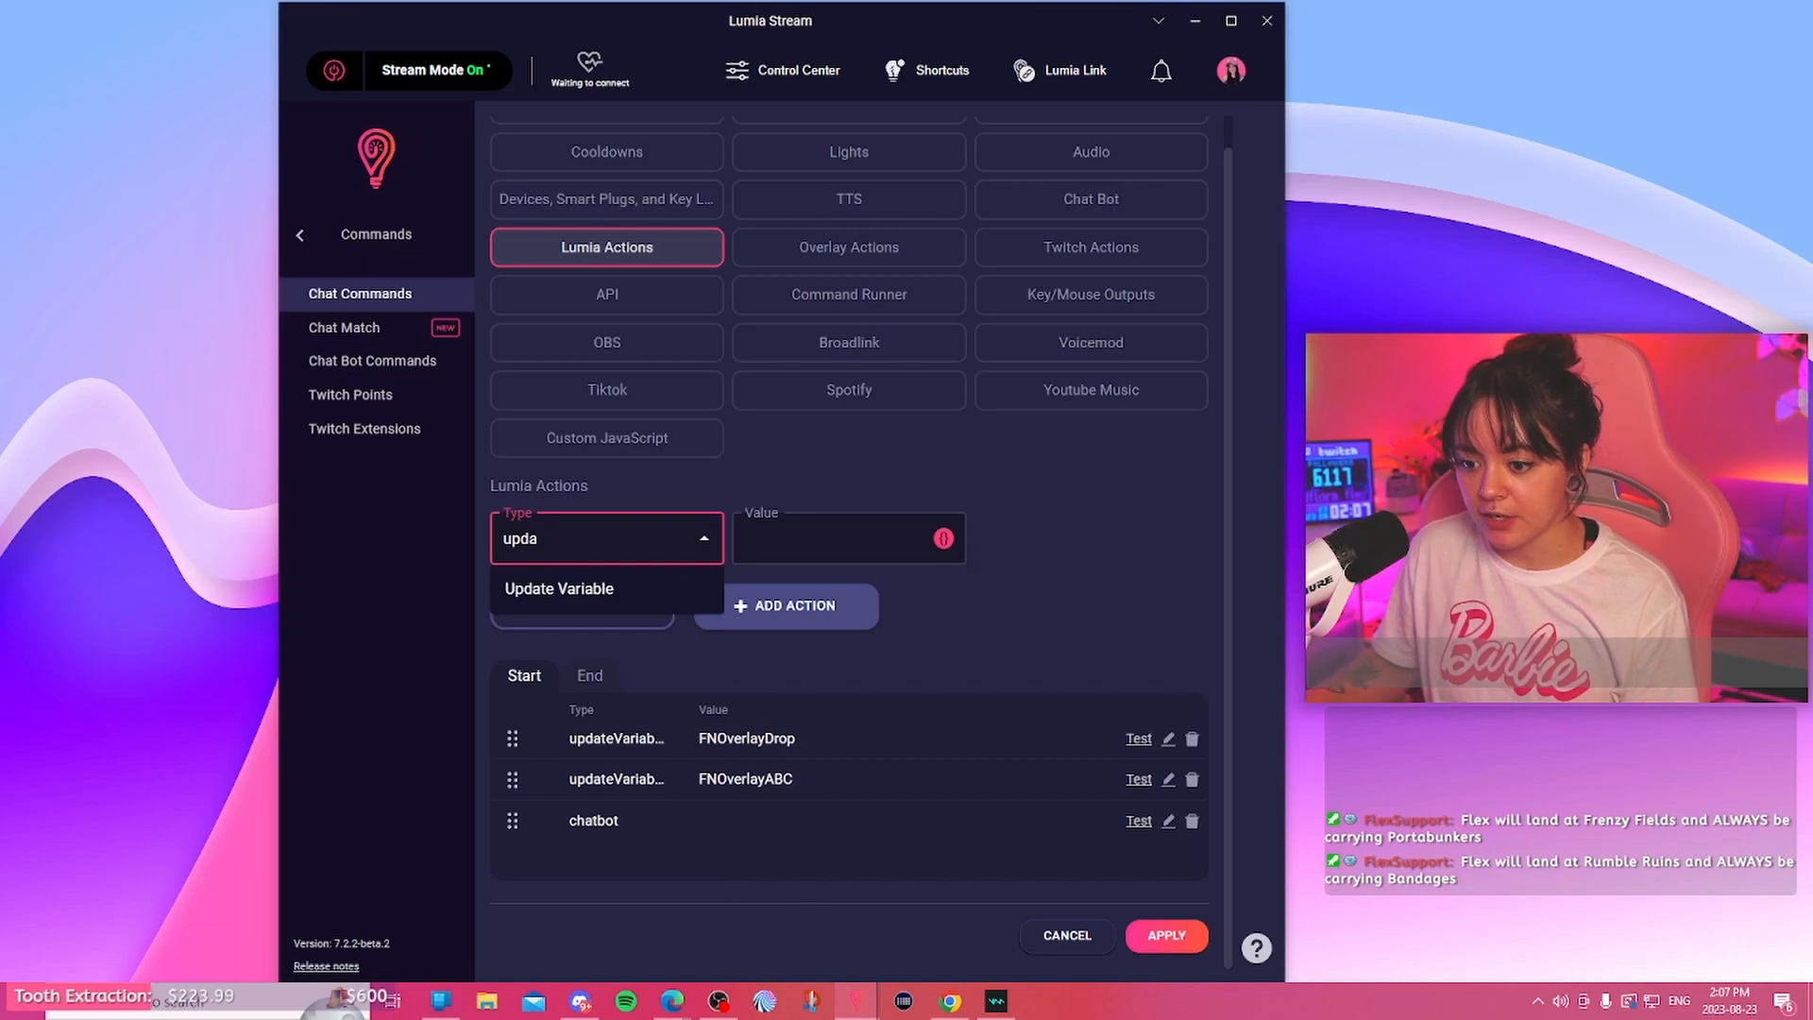
click(647, 584)
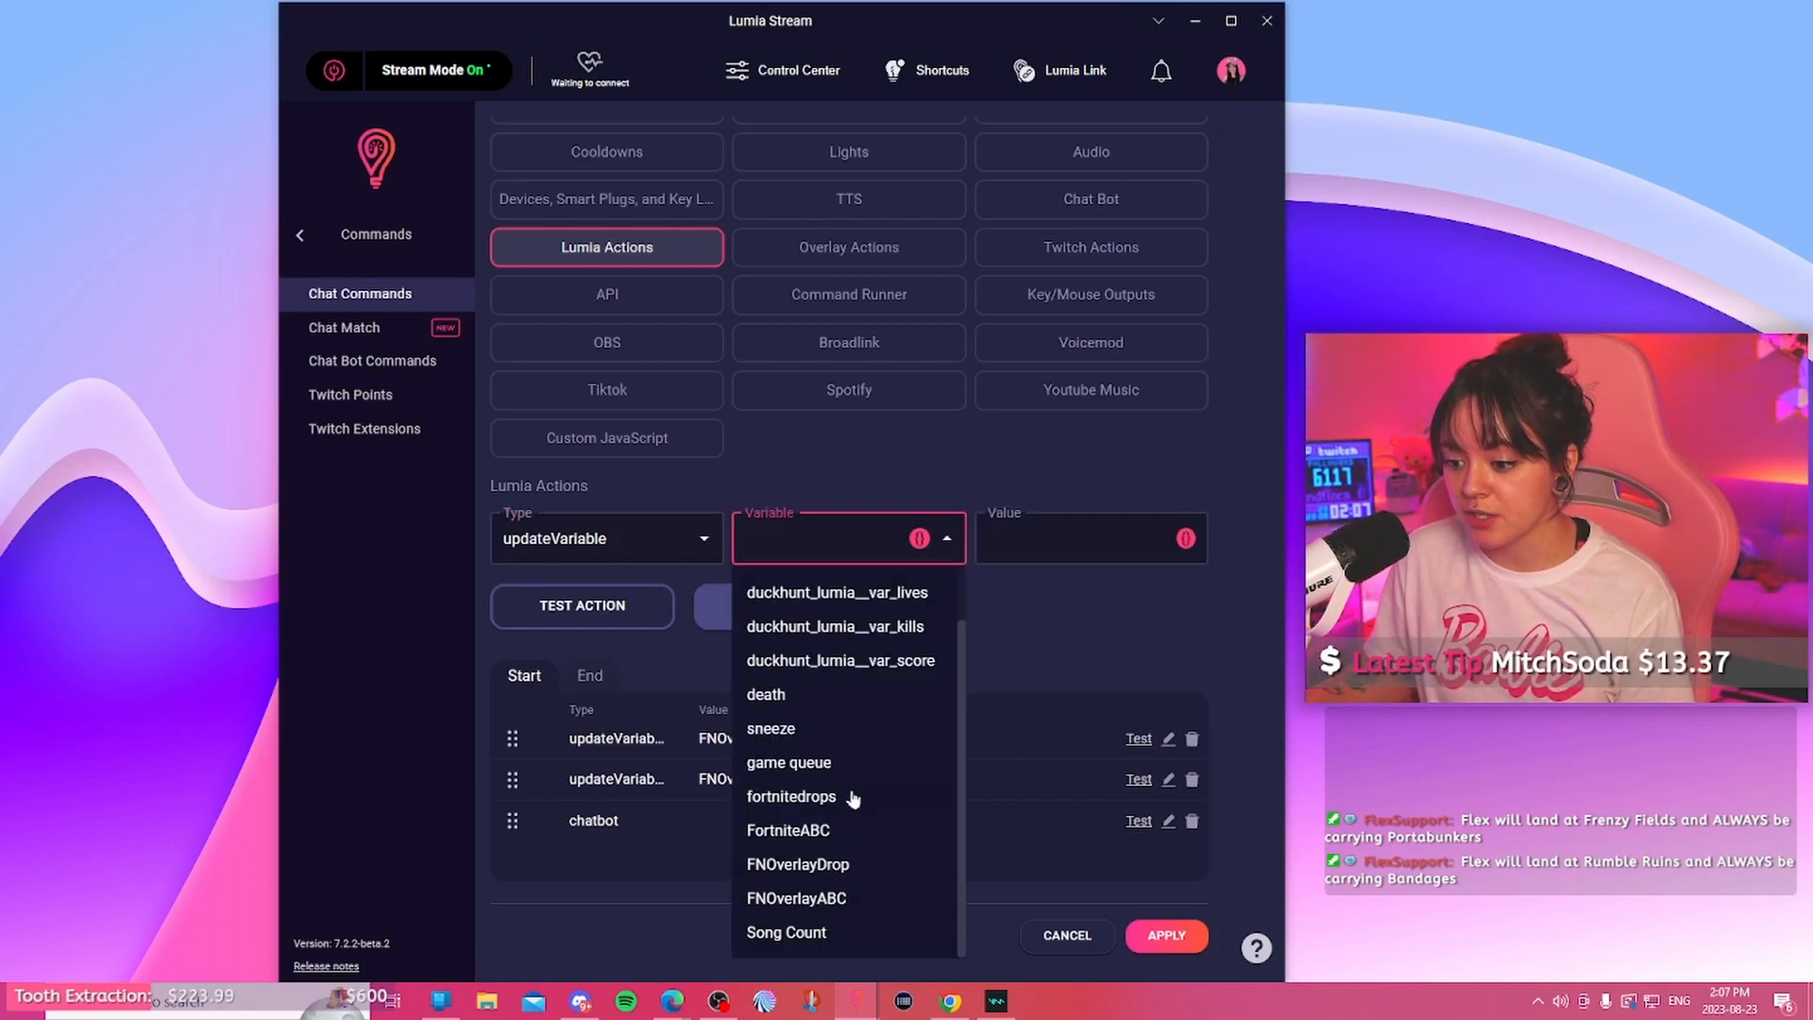
click(784, 864)
Step: Examine the values assigned by the existing FNOverlayDrop and FNOverlayABC update actions
click(1169, 739)
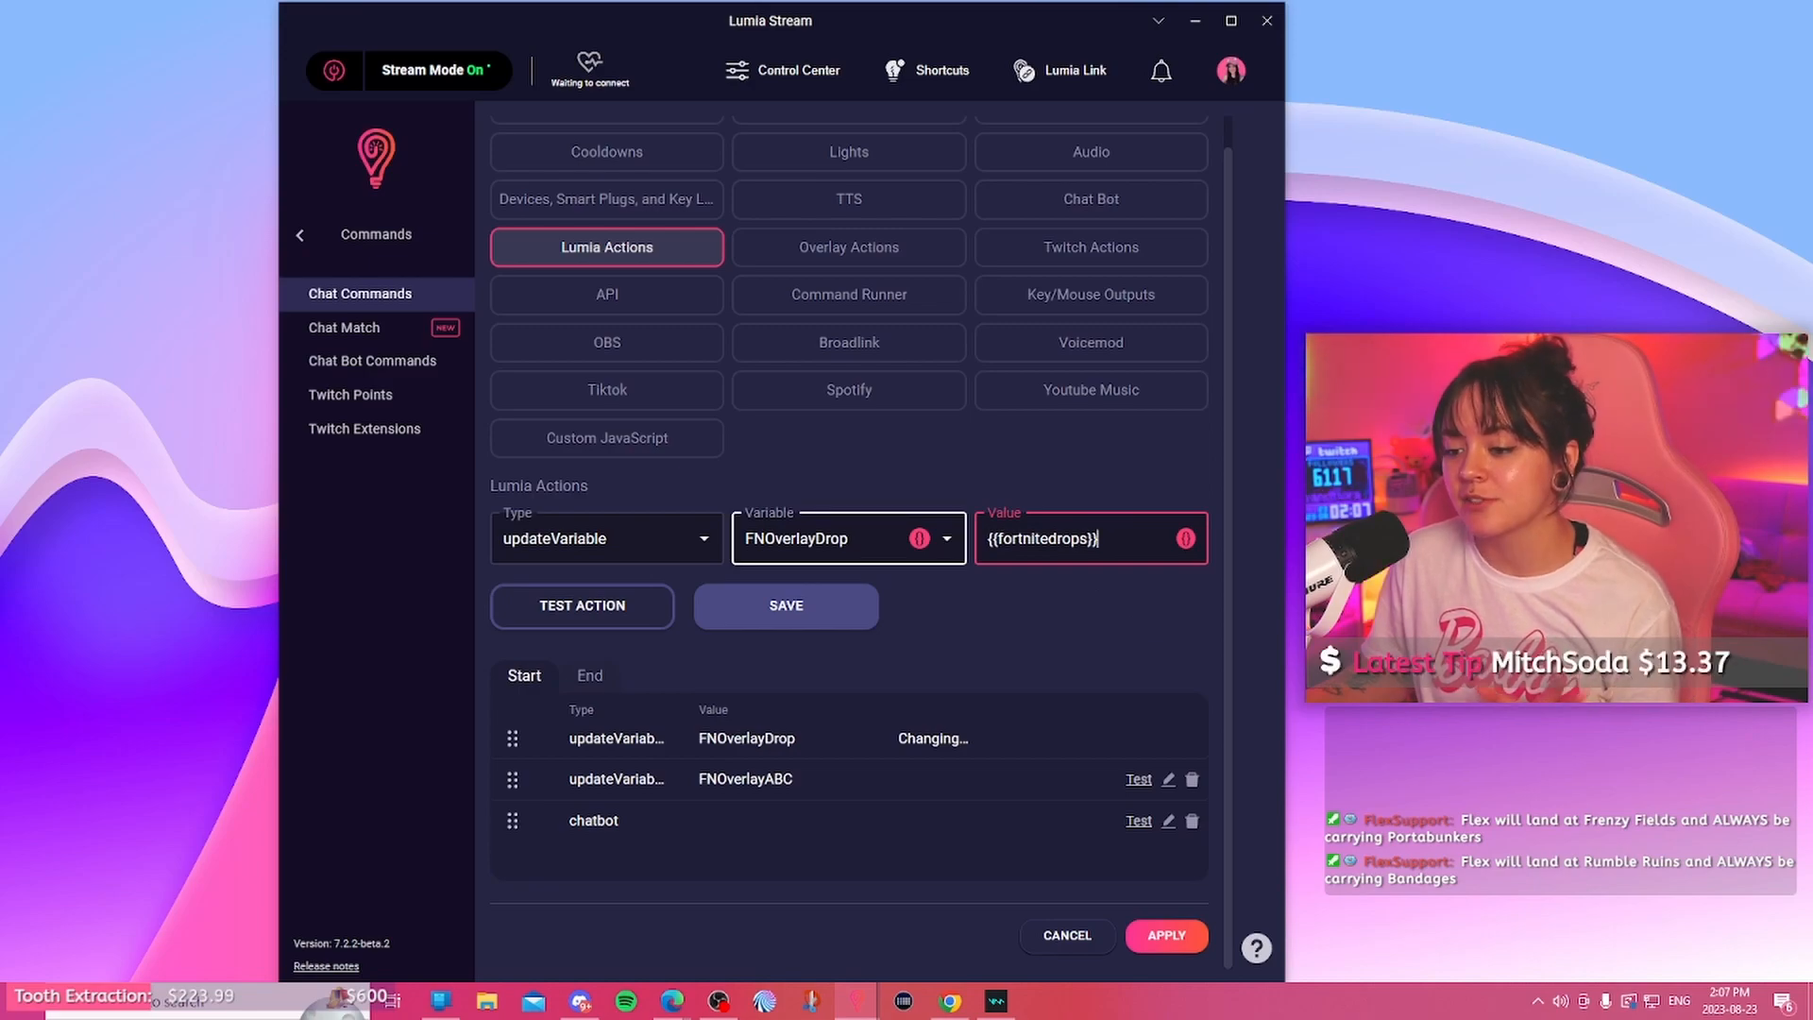
drag(1100, 540, 985, 539)
click(1112, 539)
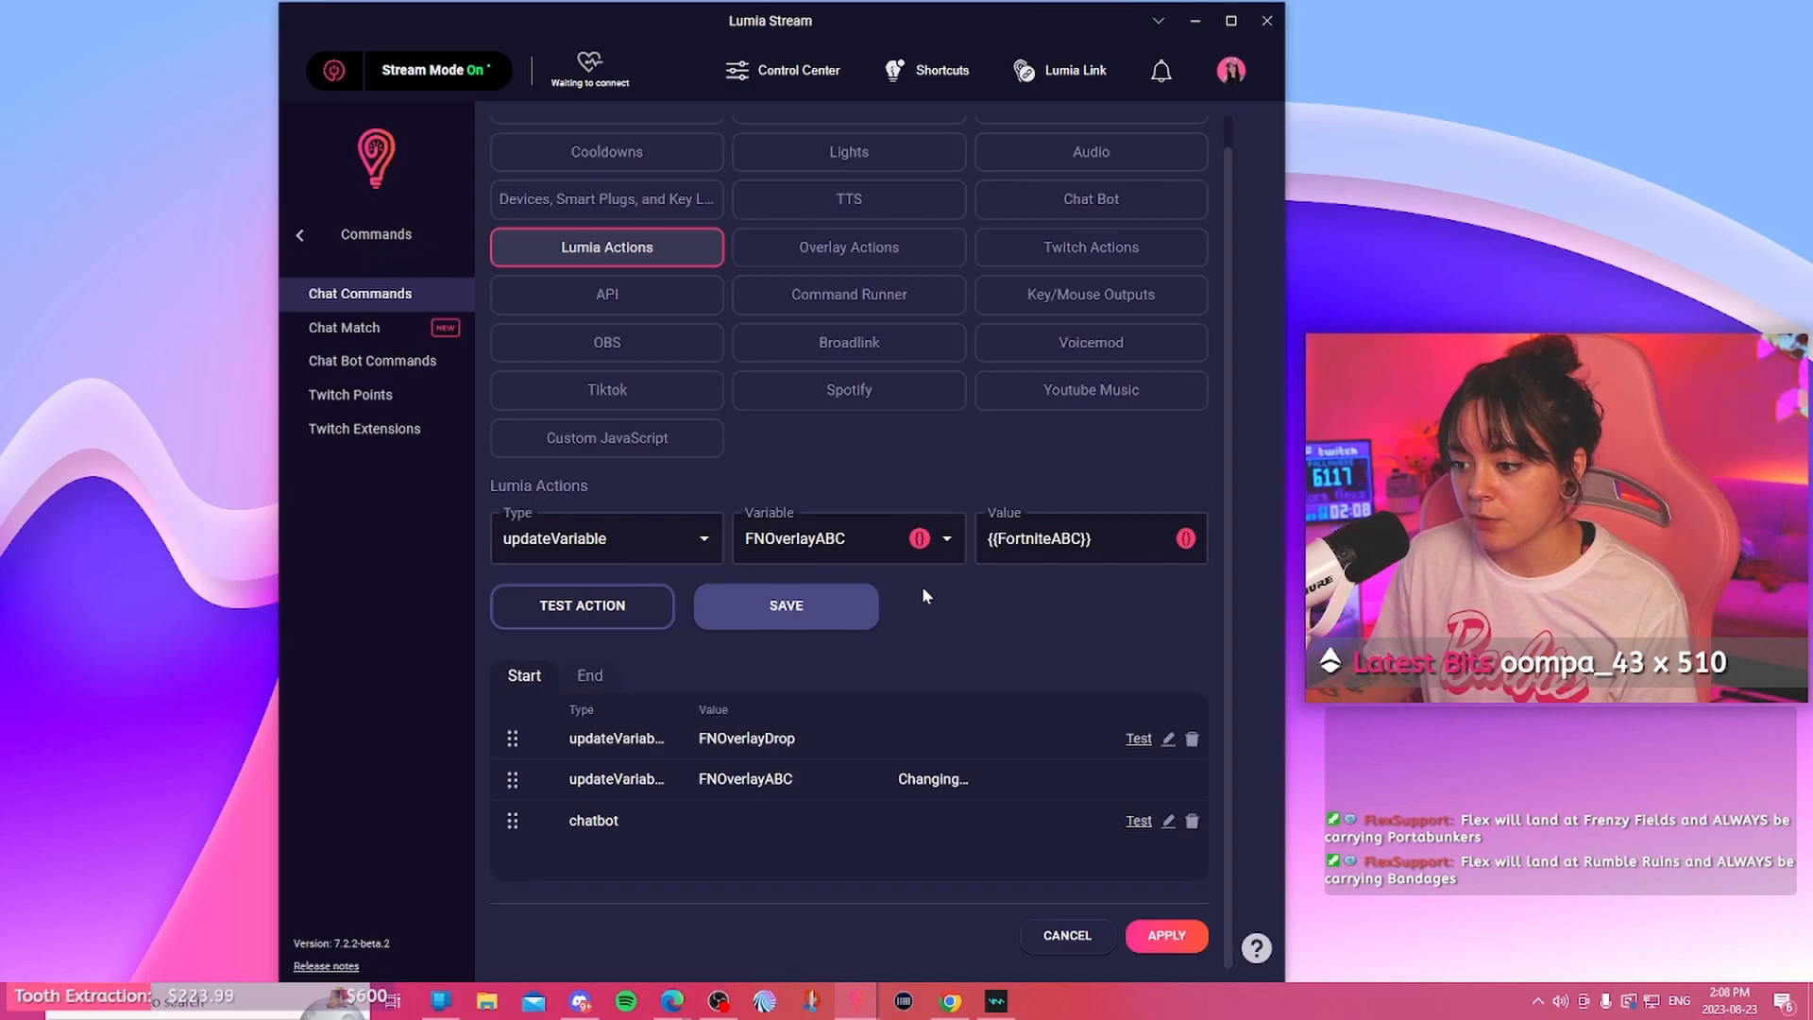
triple_click(1100, 540)
click(1100, 540)
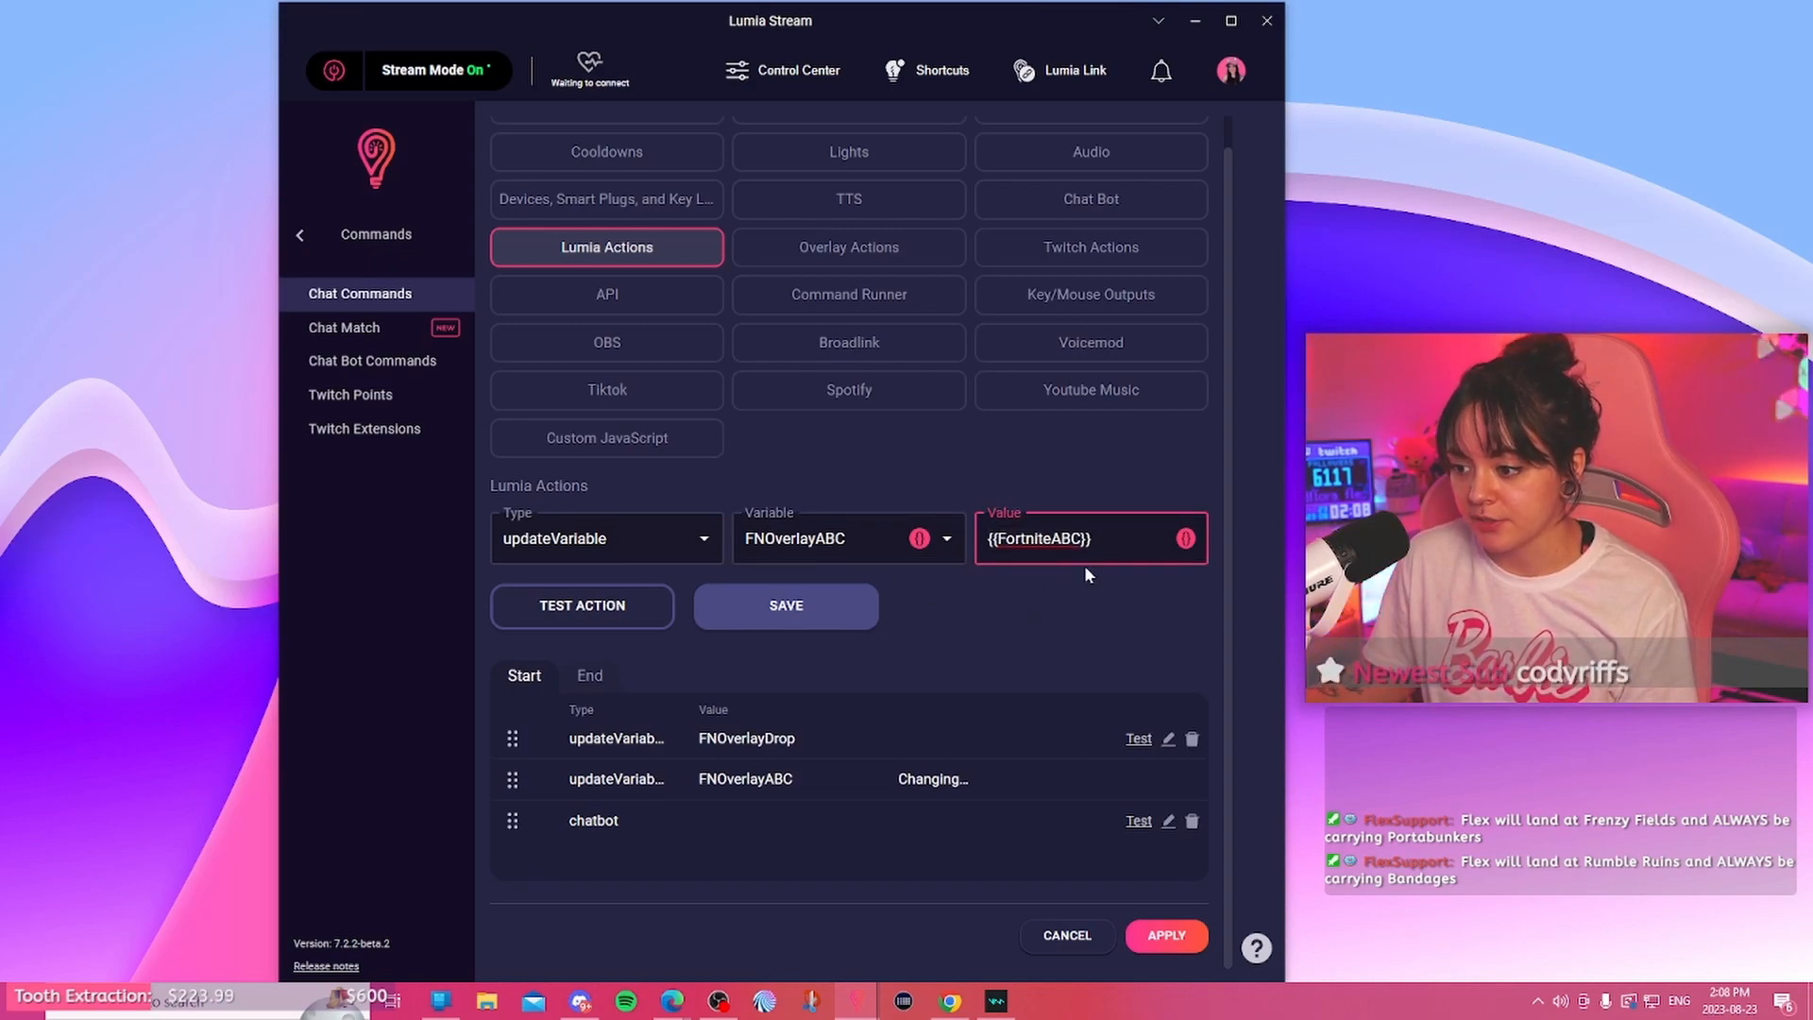
Step: In the Twitch chat in Chrome, post the strat message containing {{FNOverlayDrop}} and {{FNOverlayABC}}, and test the !strat command
key(Return)
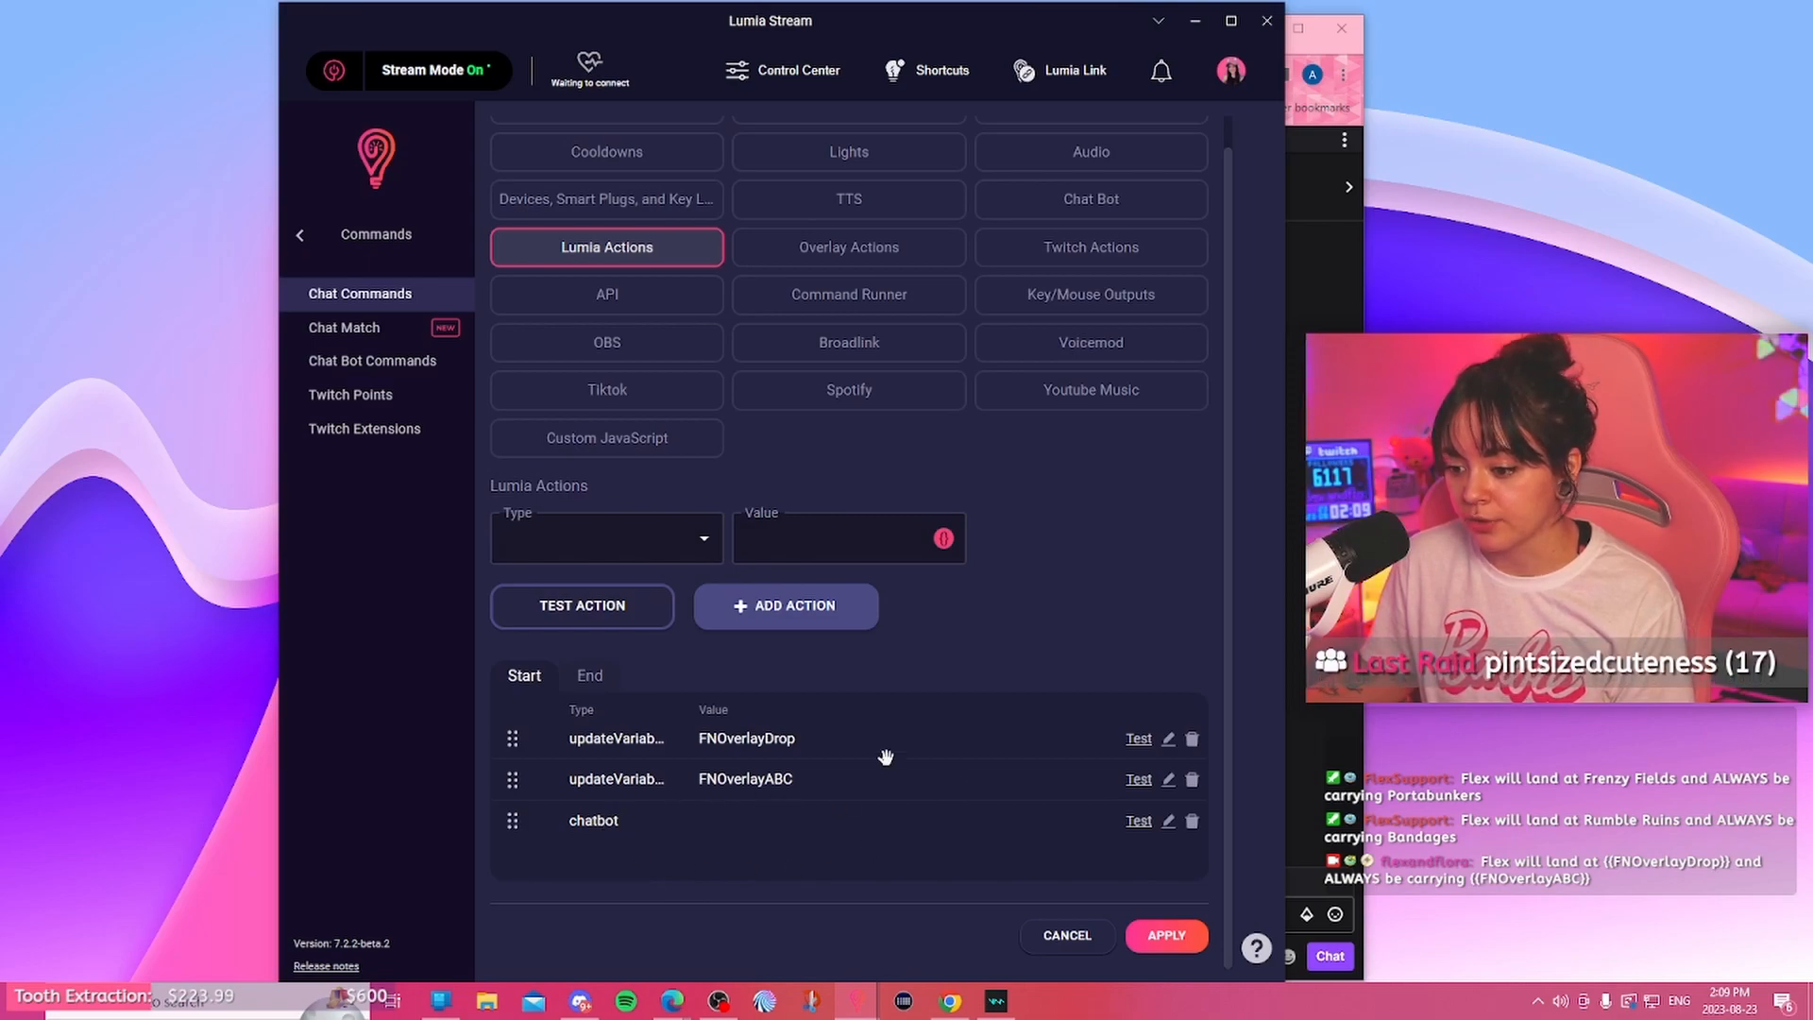
click(949, 1001)
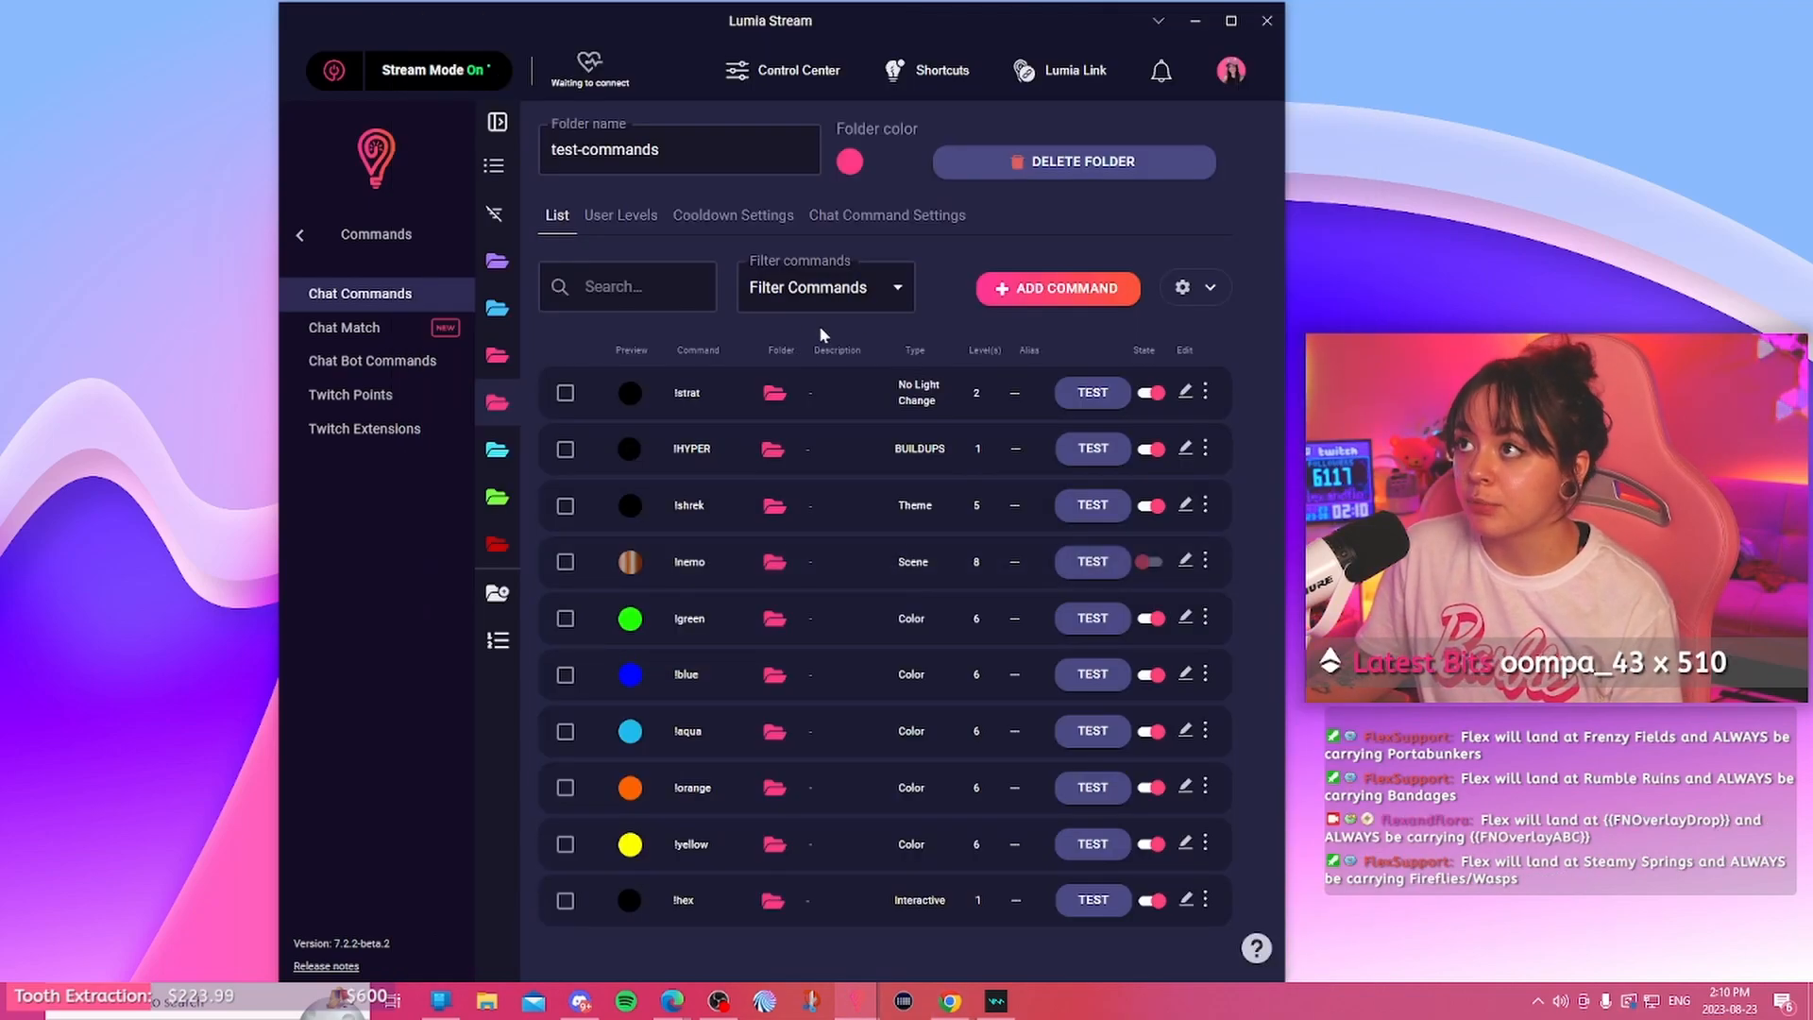
text(!)
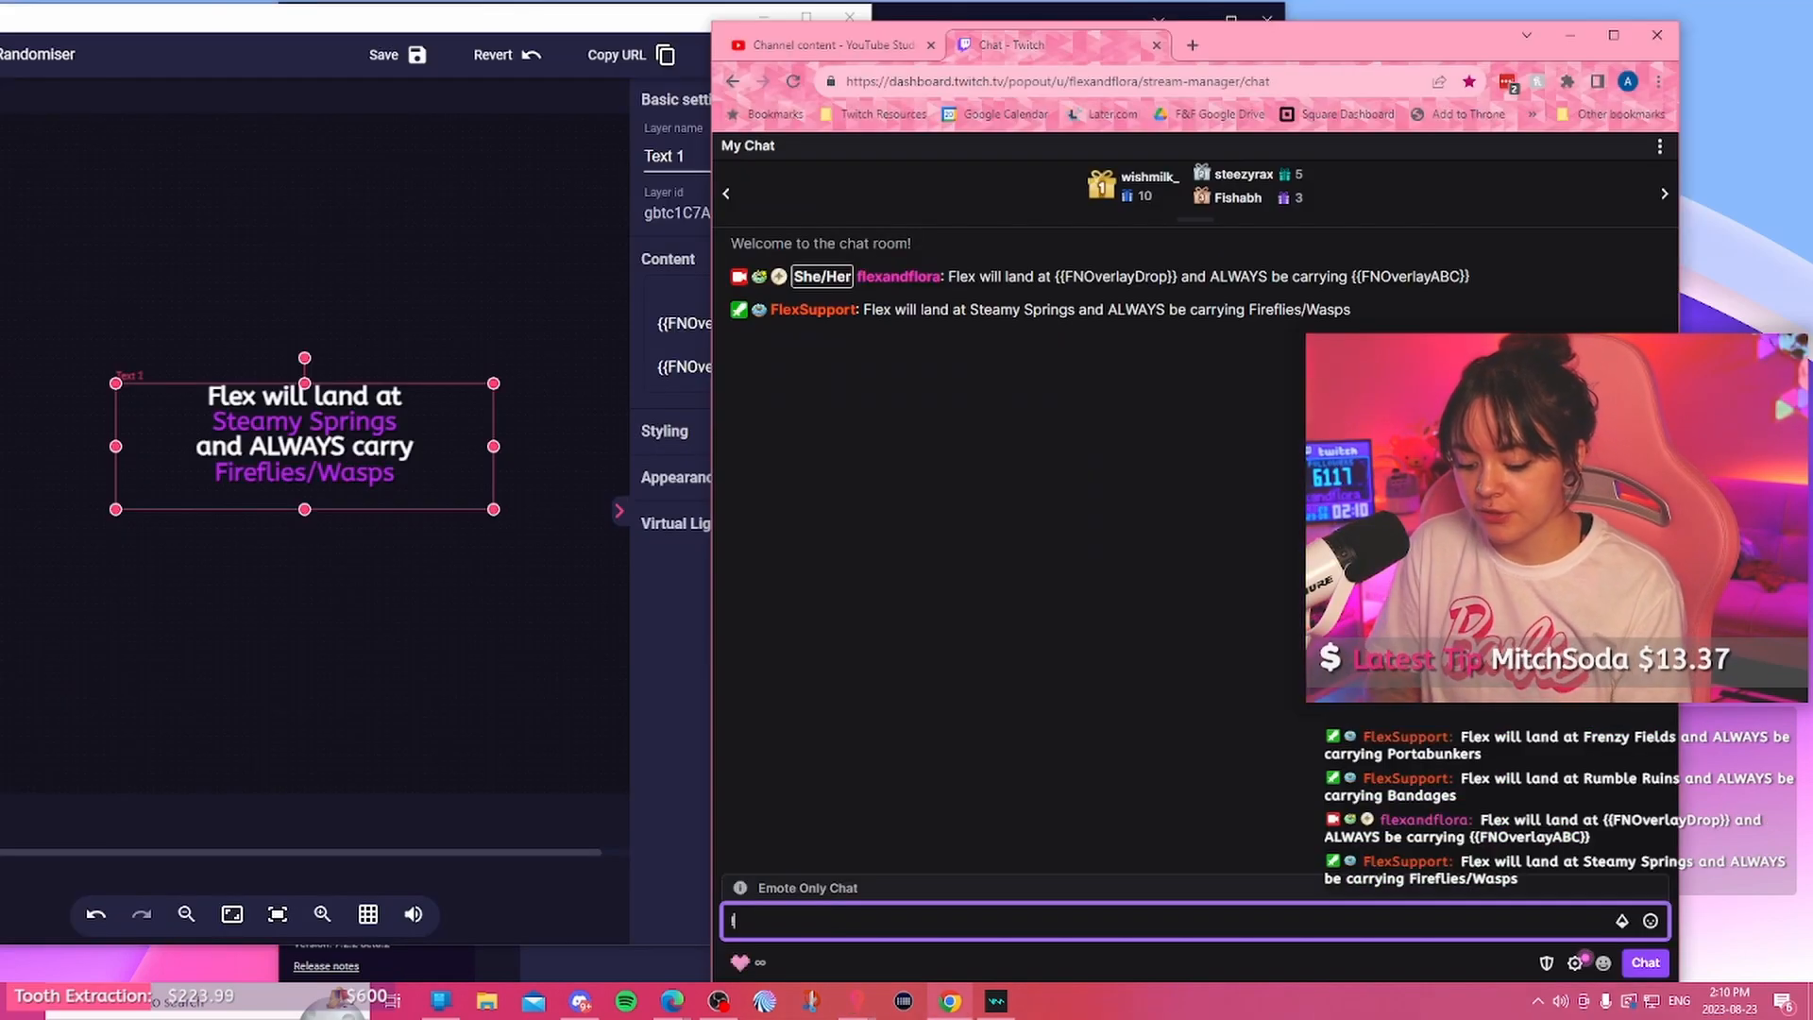
text(strat)
key(Return)
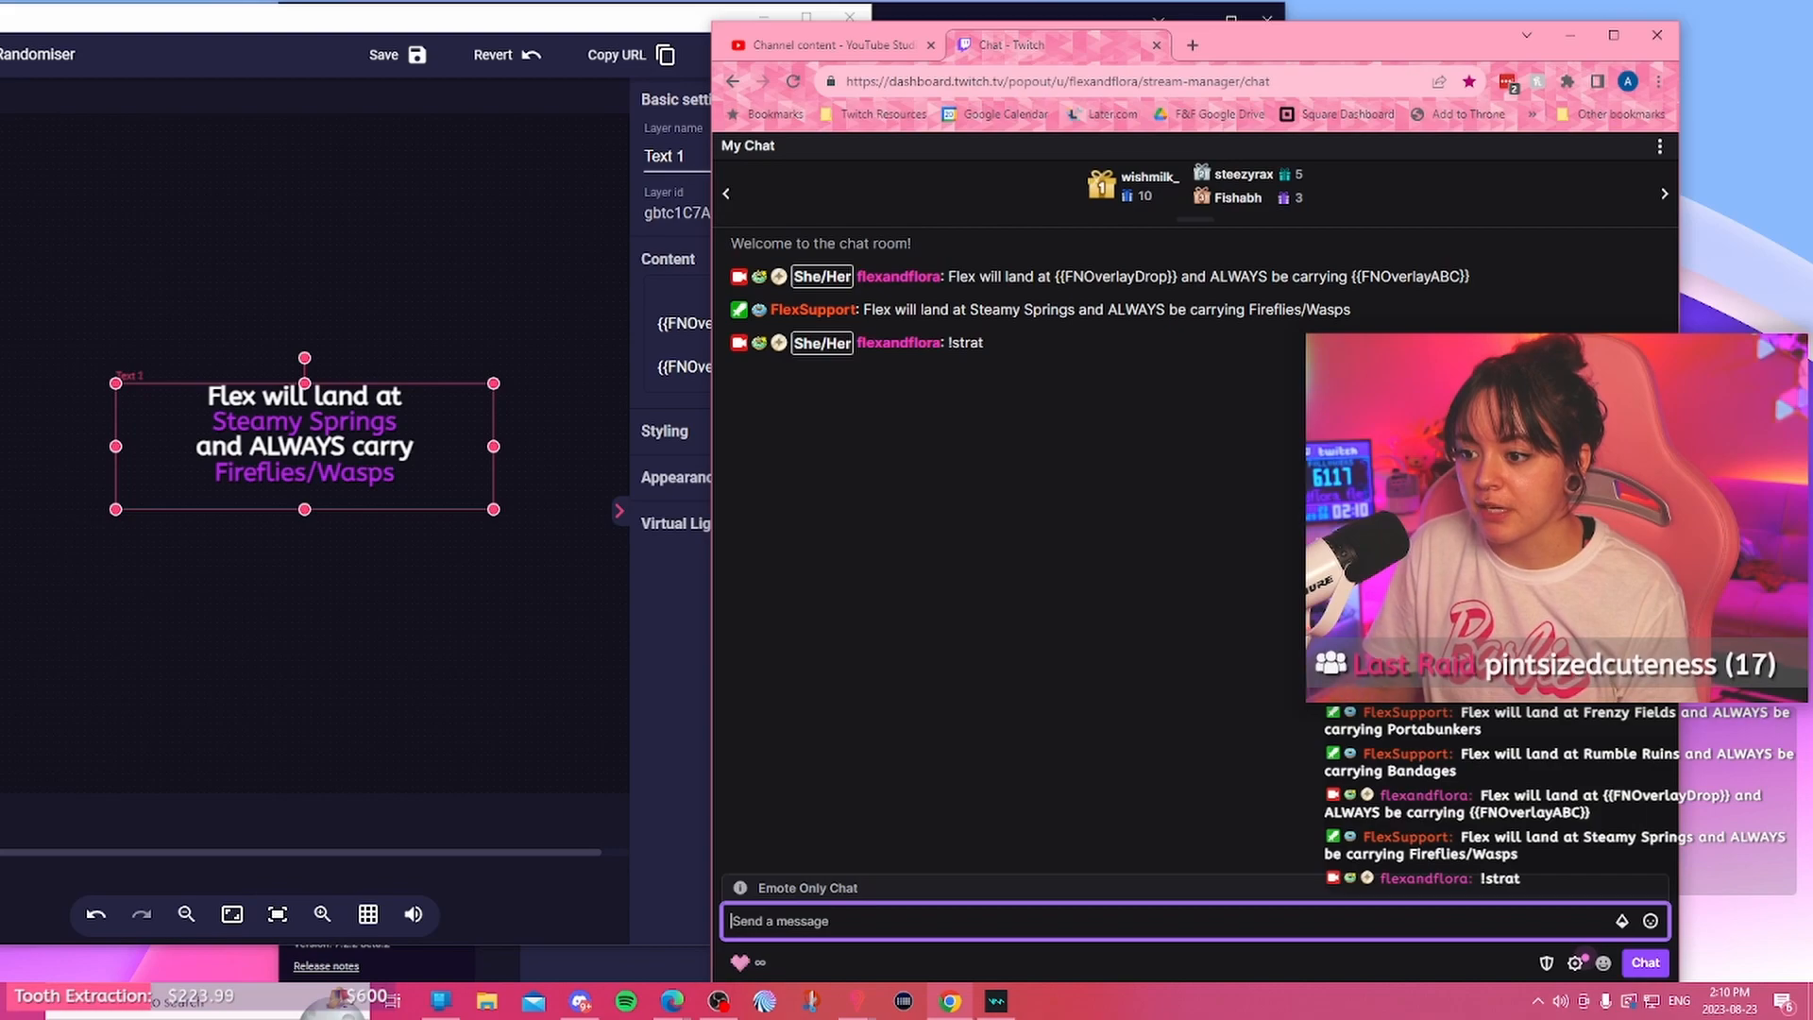
click(969, 375)
drag(969, 376, 733, 376)
click(969, 376)
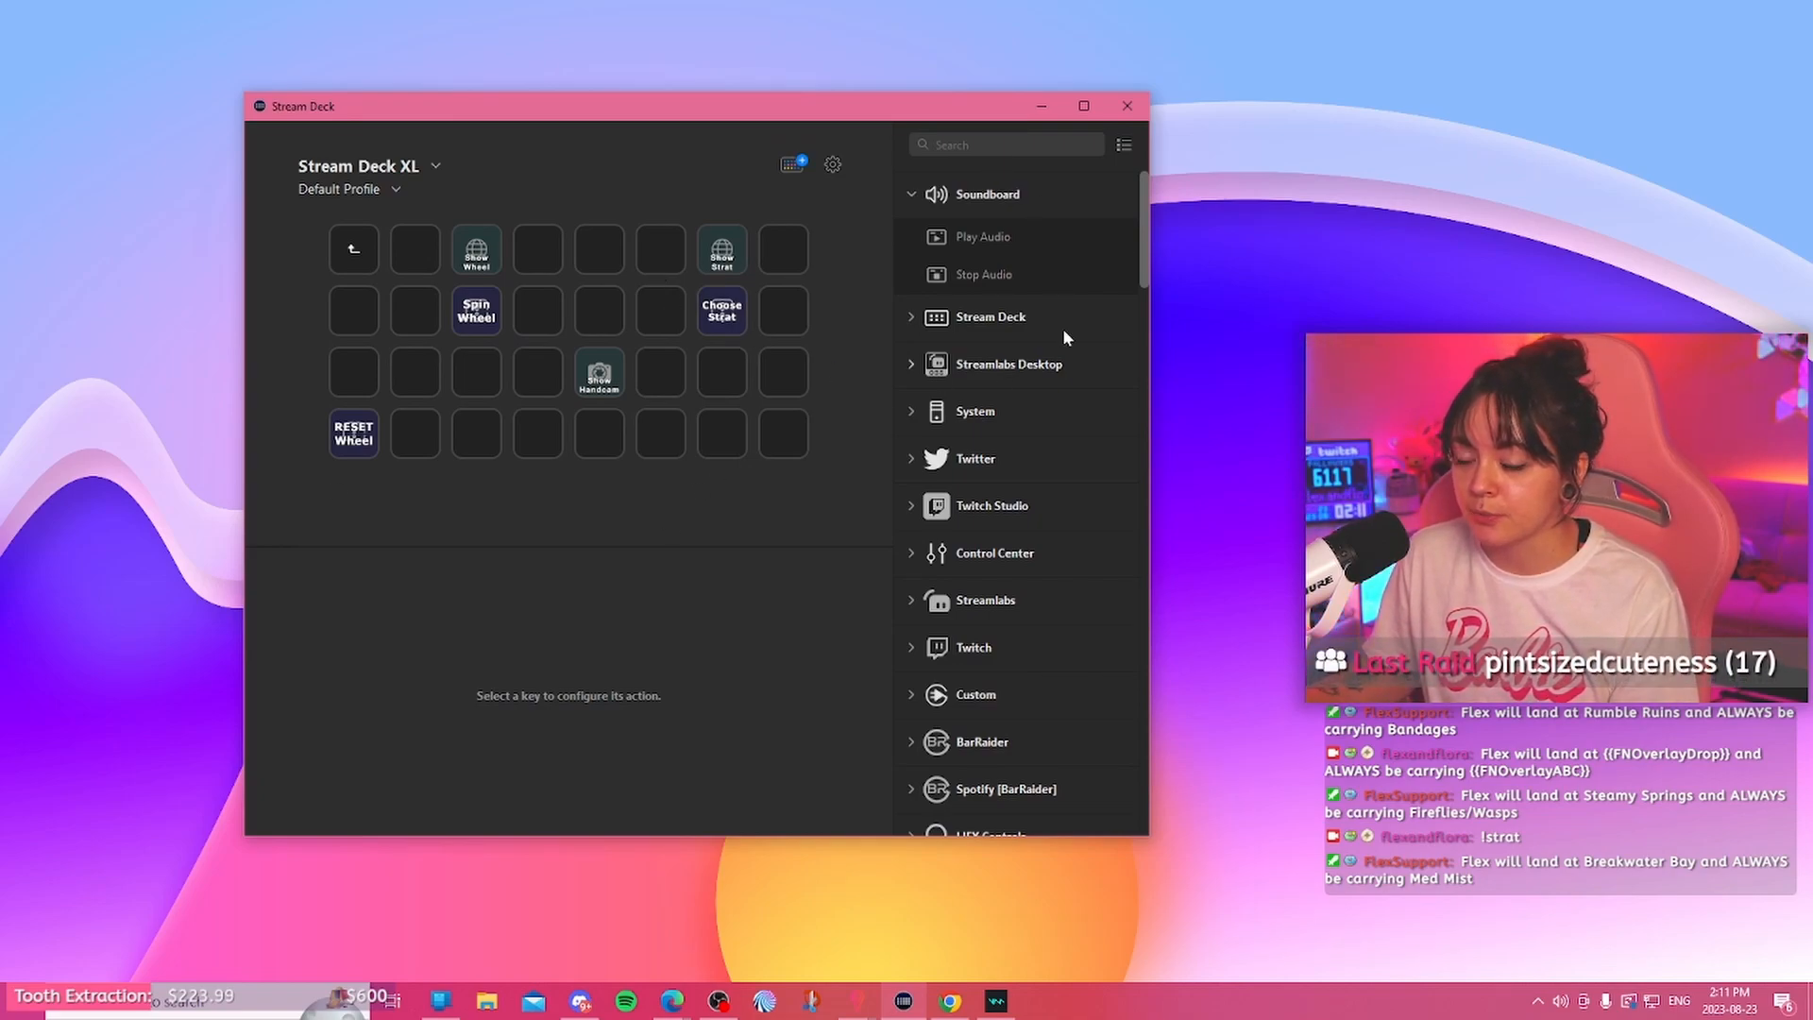
Step: In Stream Deck, find the Lumia Stream actions and assign a Command action with value strat to the seventh key of the fourth row
text(lumia)
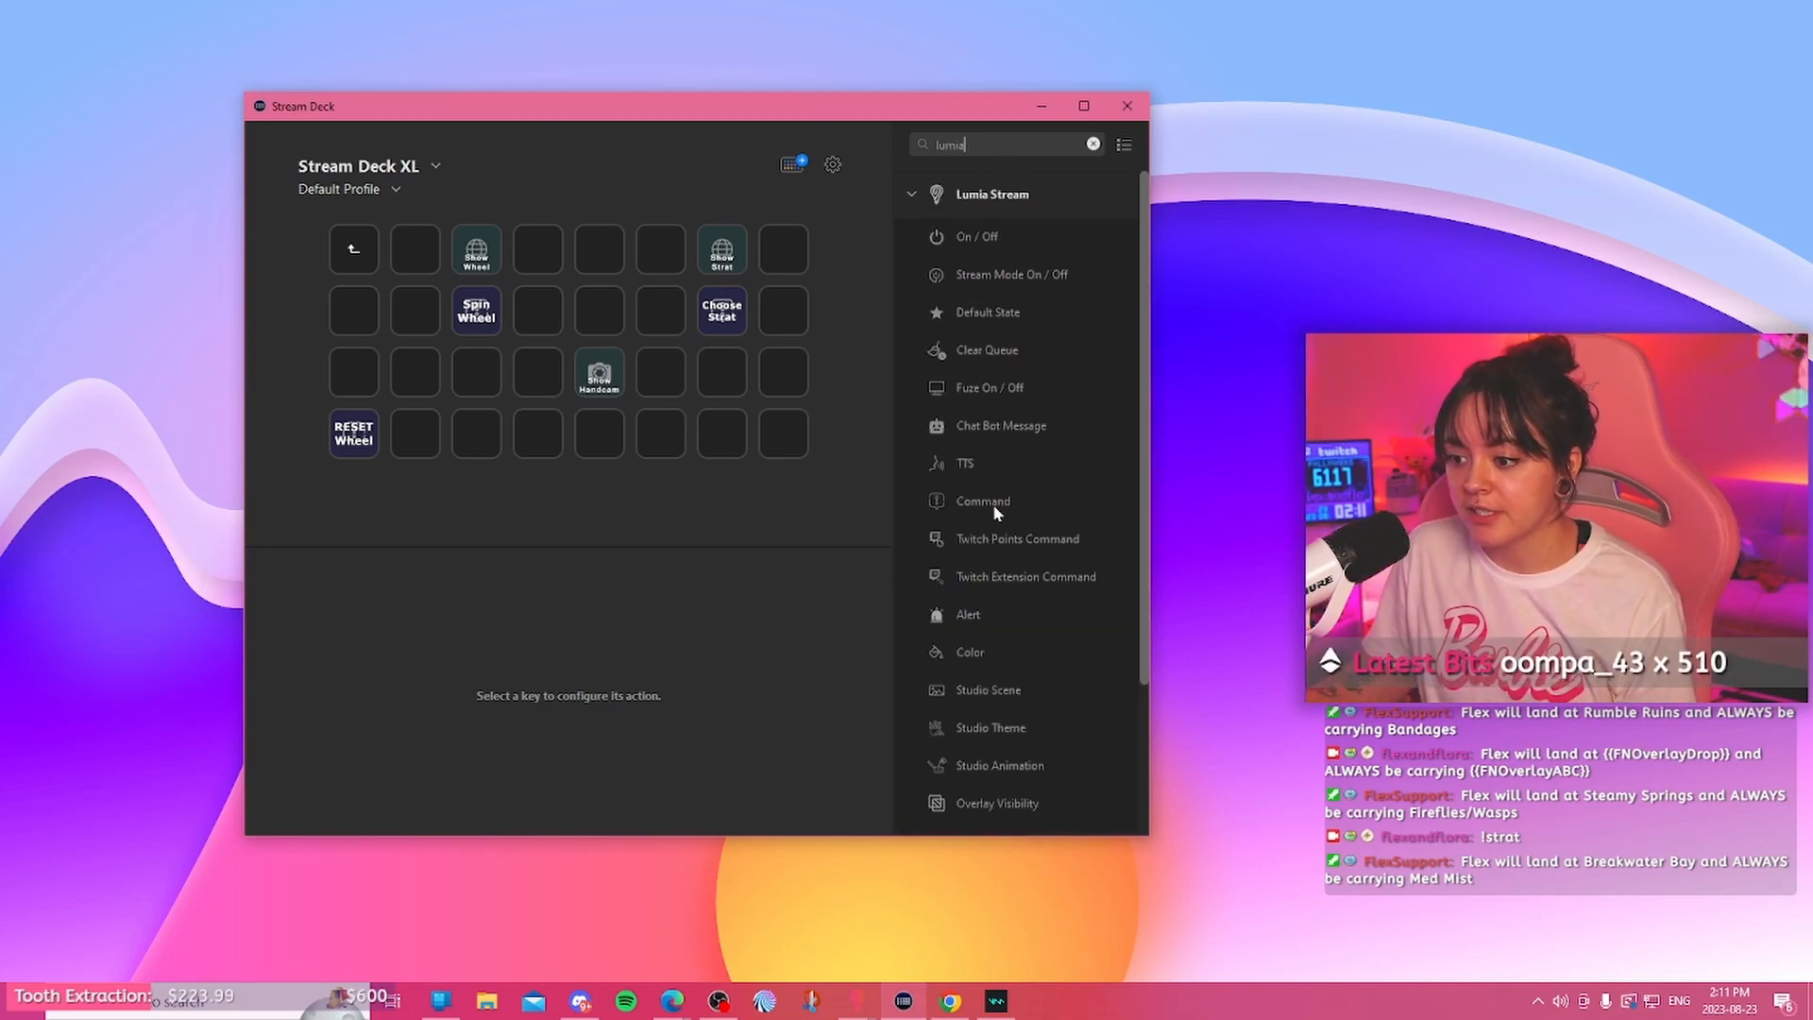
drag(993, 502, 723, 428)
click(650, 658)
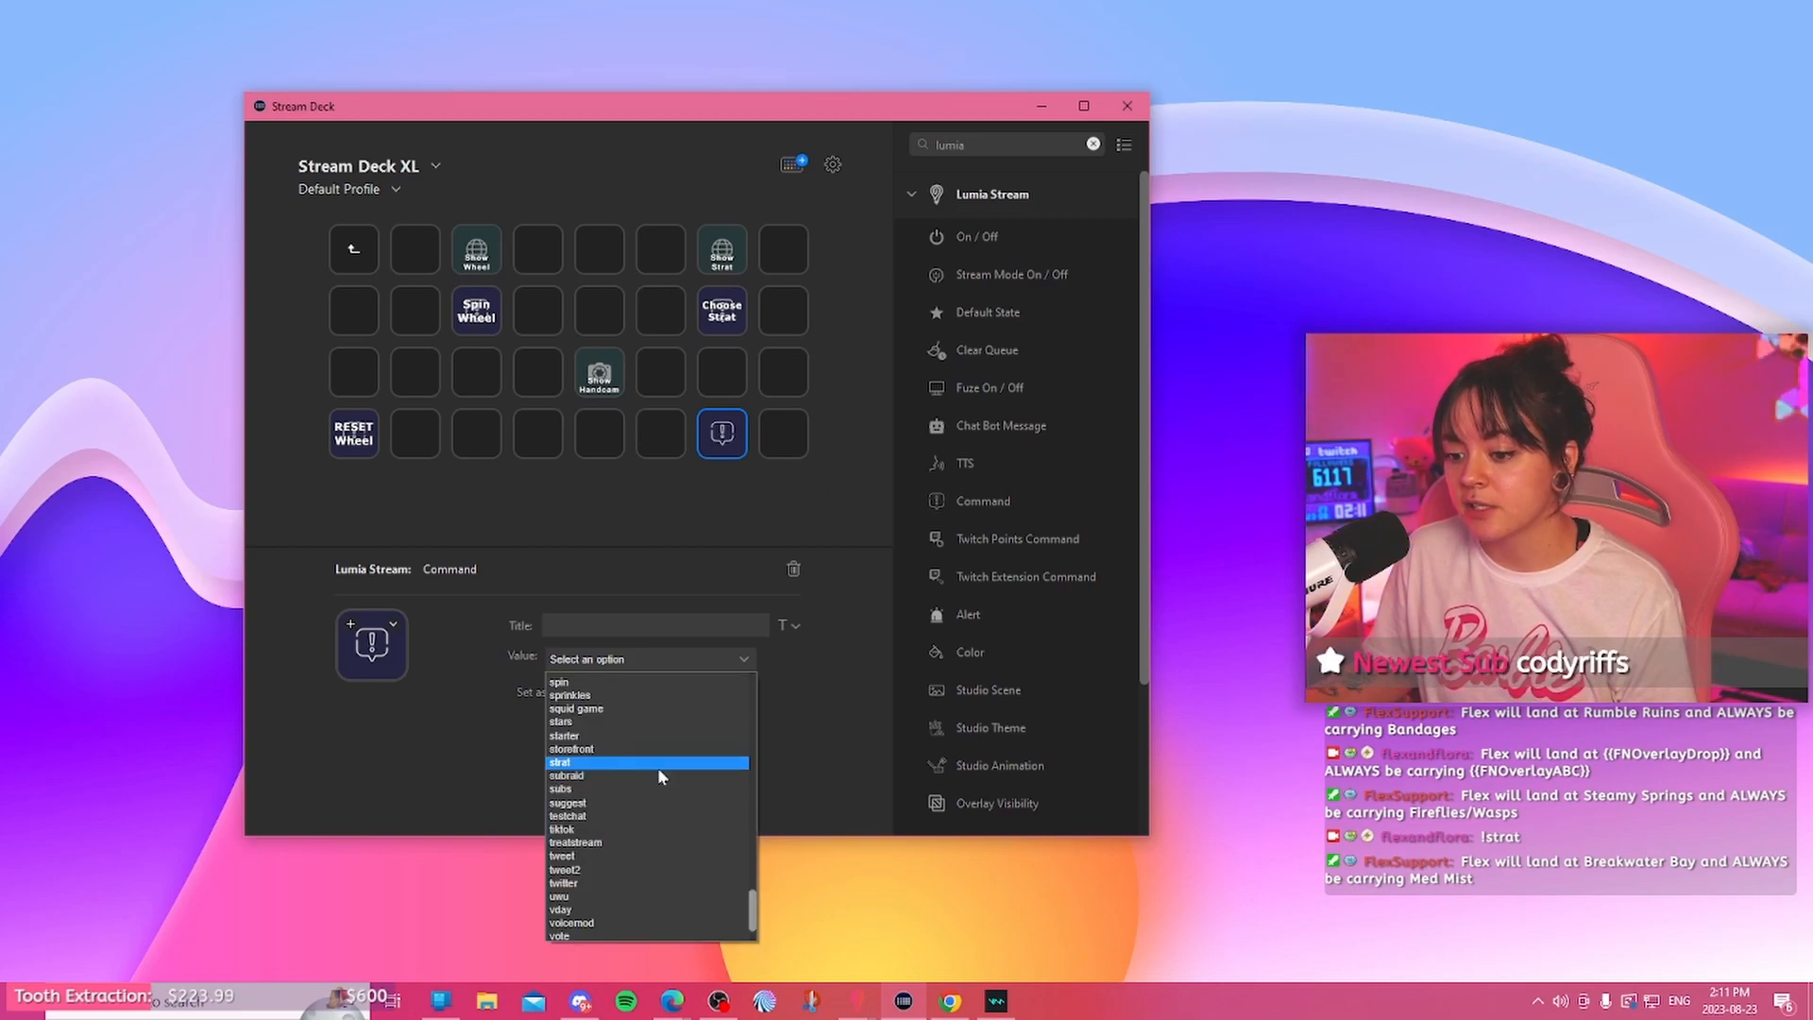
click(615, 769)
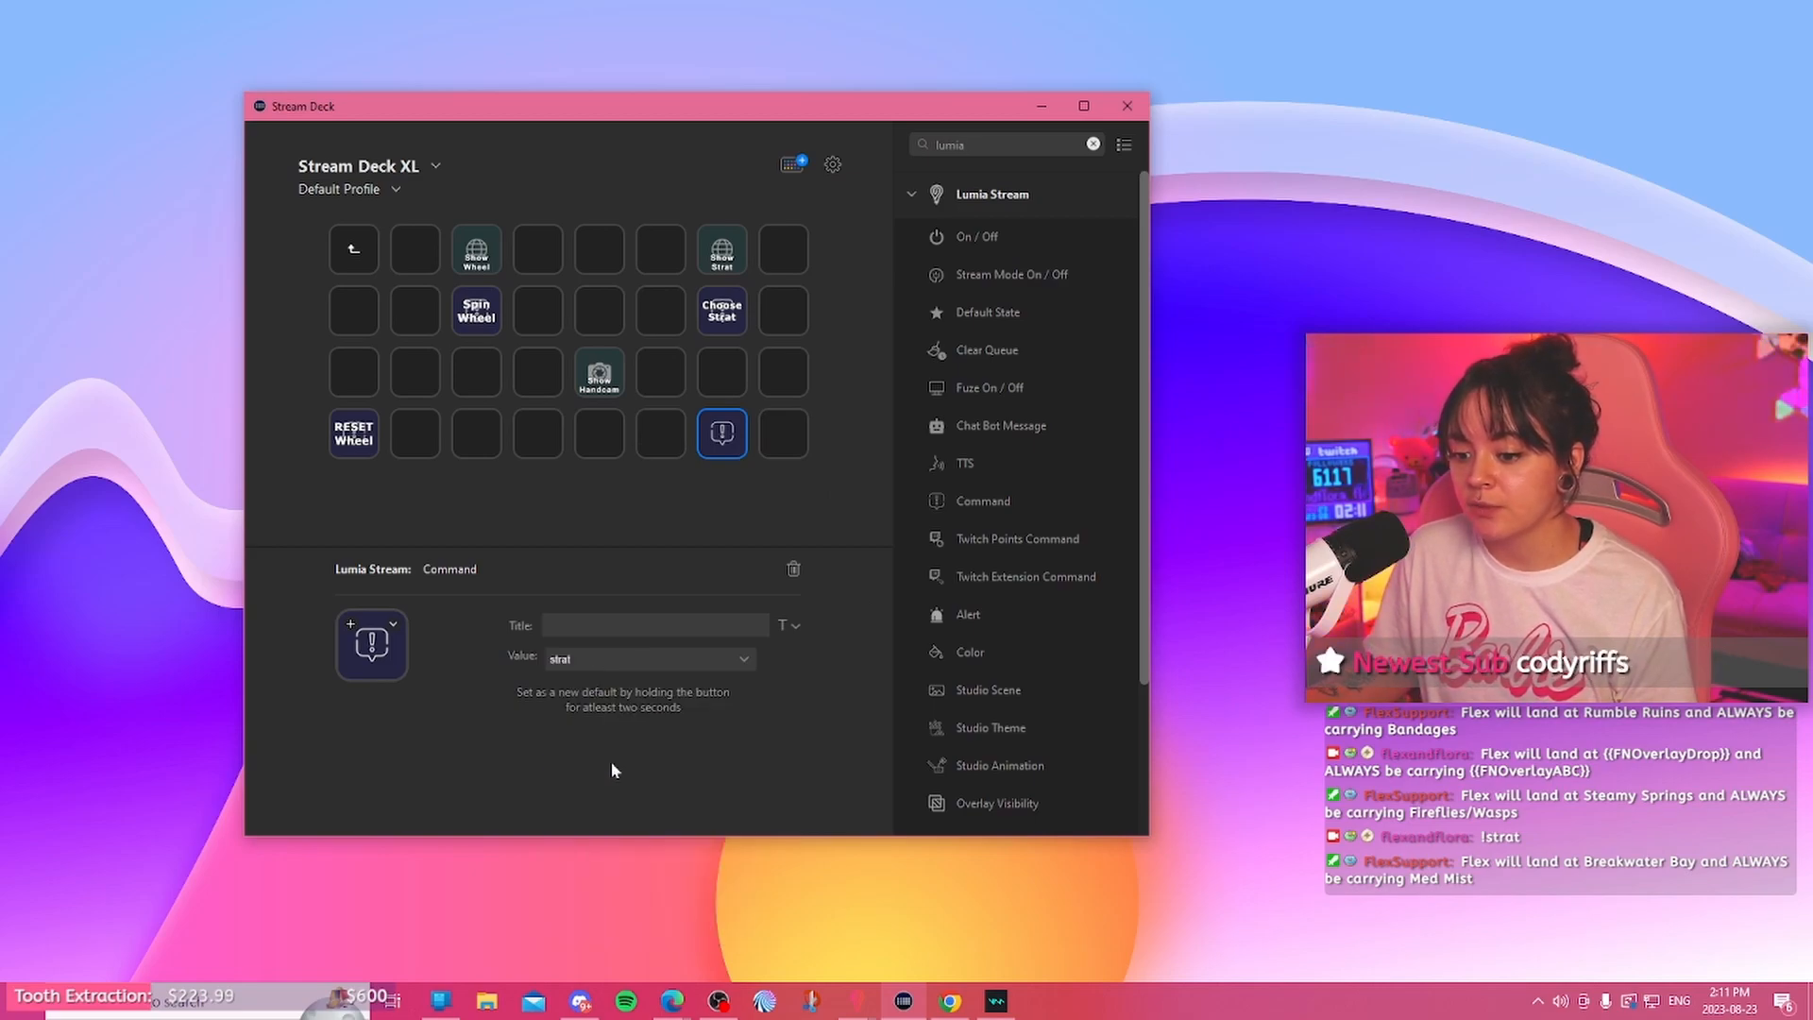
click(729, 744)
Step: Assign an Overlay Visibility action to the last key of the third row, set to toggle the Fortnite Strat Randomiser overlay
scroll(1020, 567, down, 3)
drag(1018, 604, 788, 377)
click(650, 658)
click(687, 767)
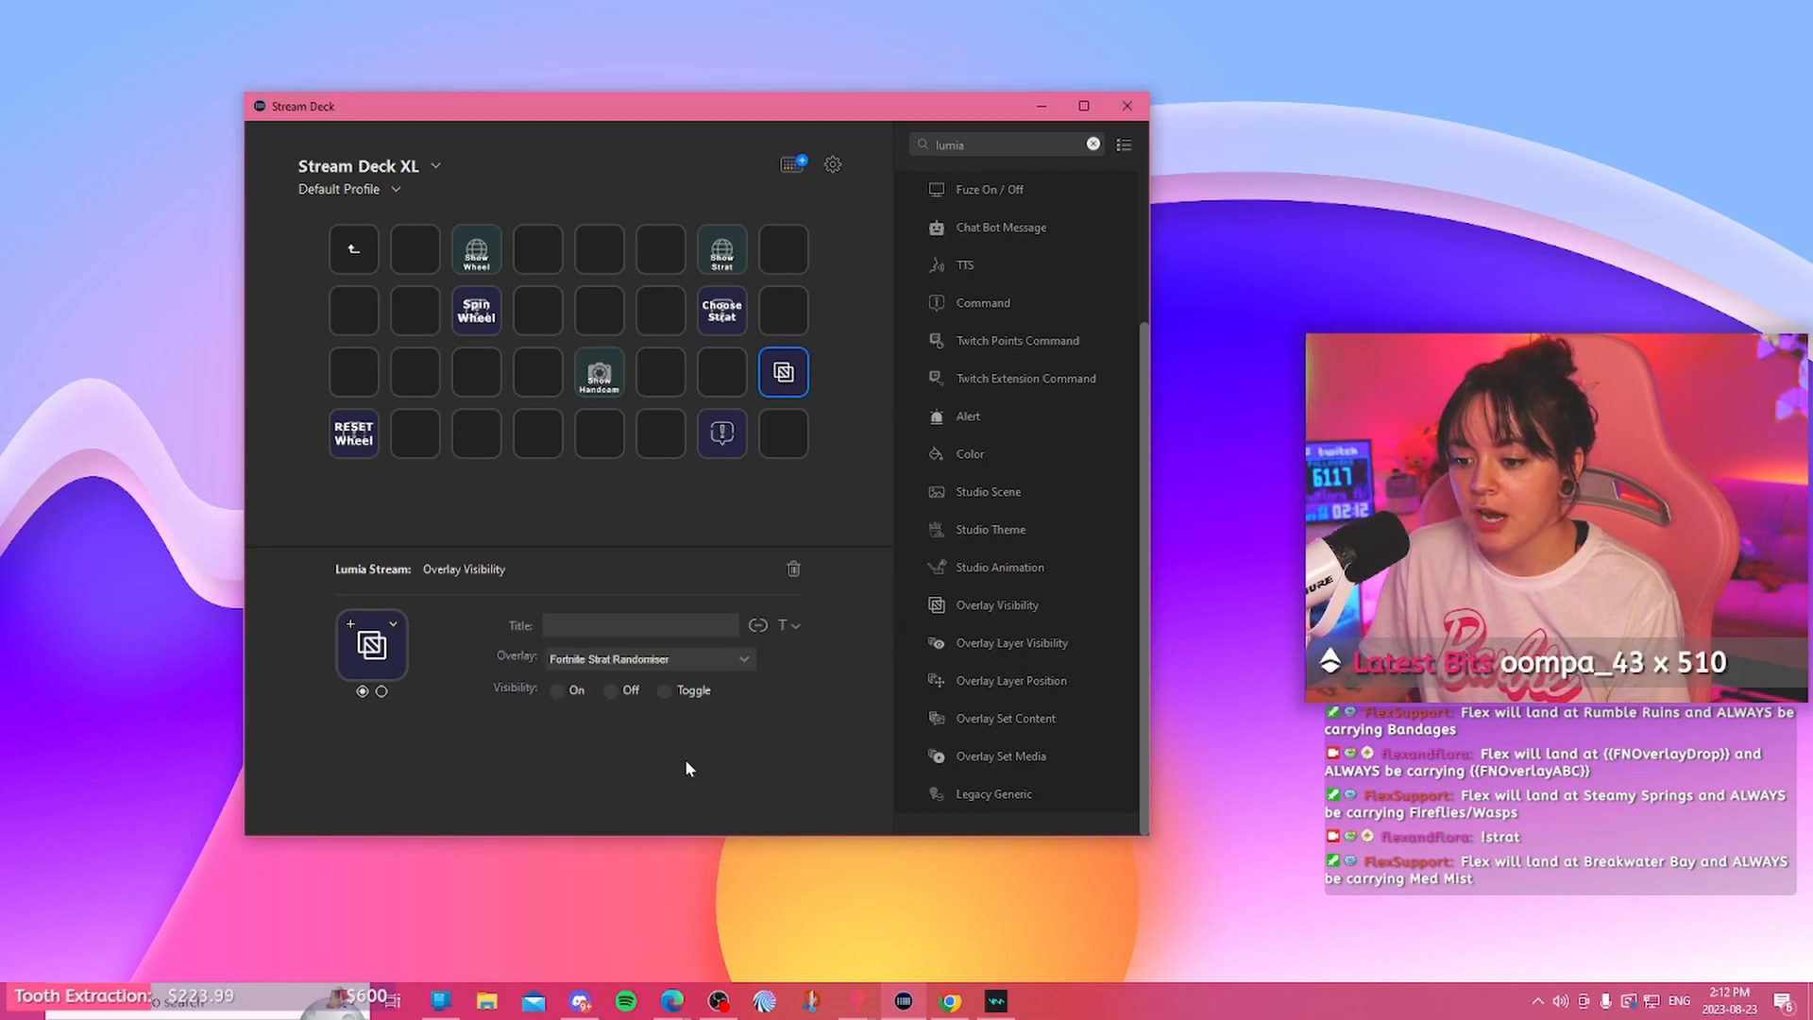
click(666, 691)
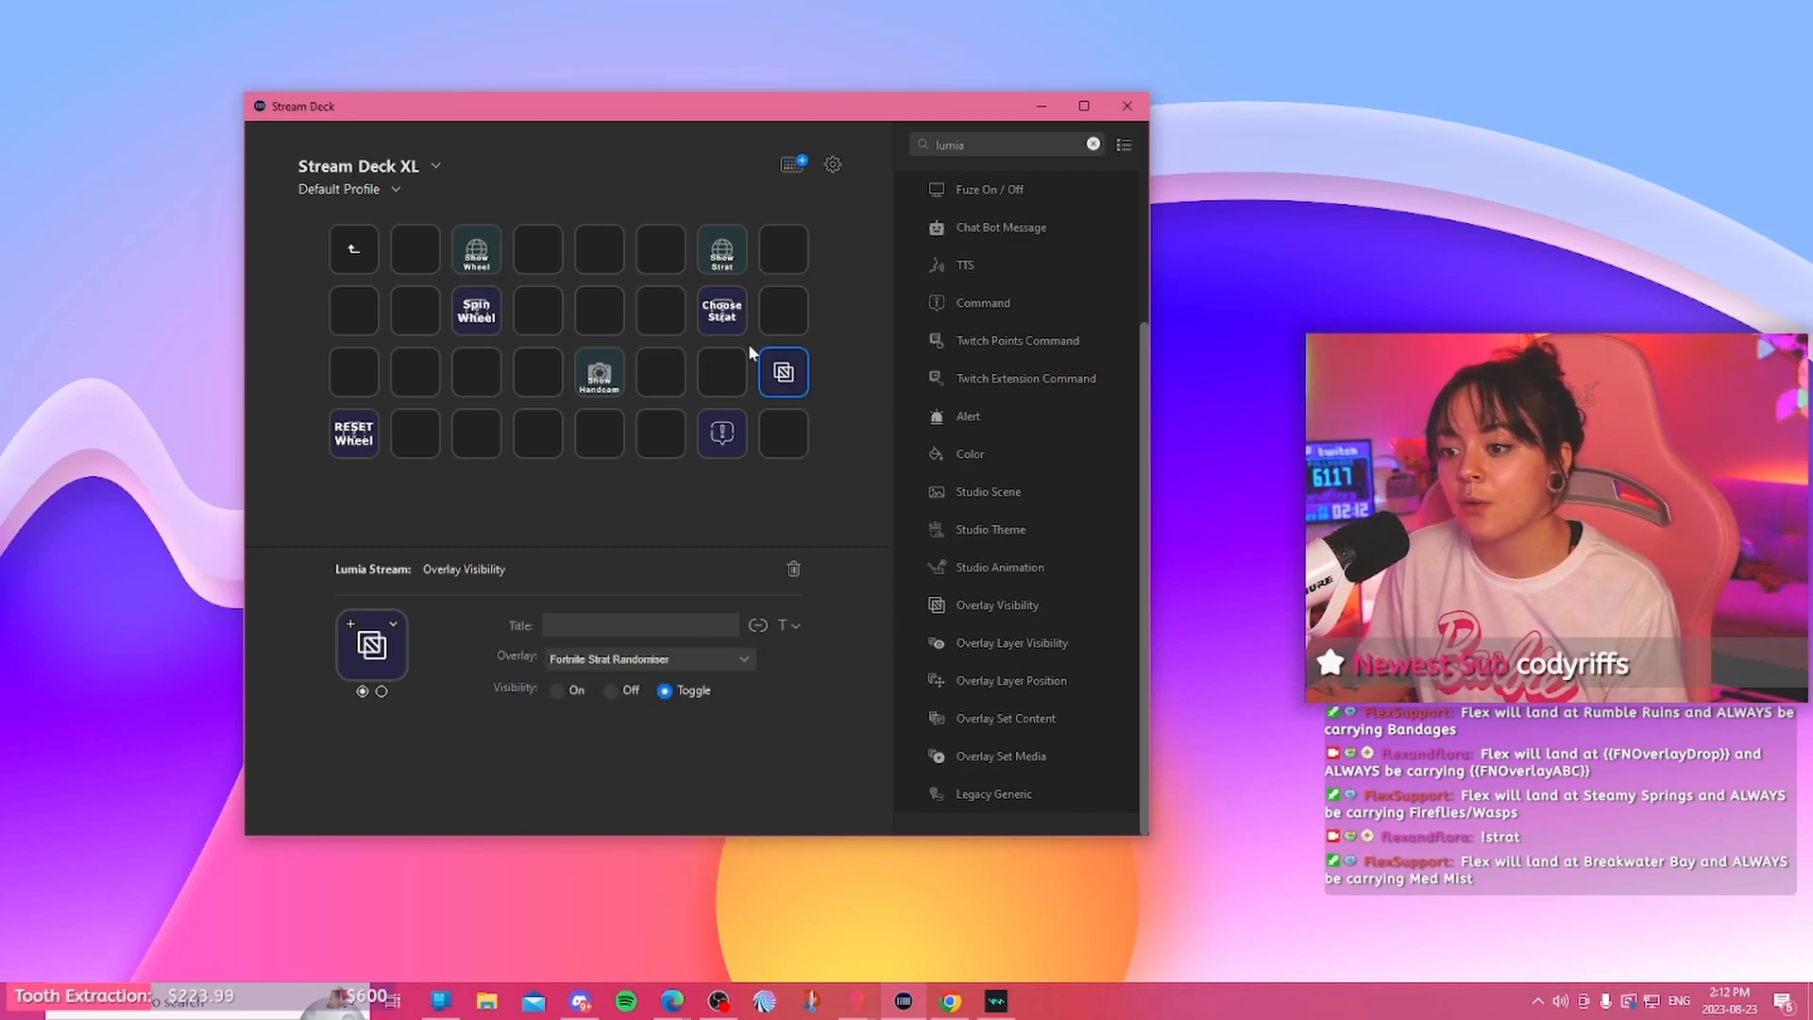